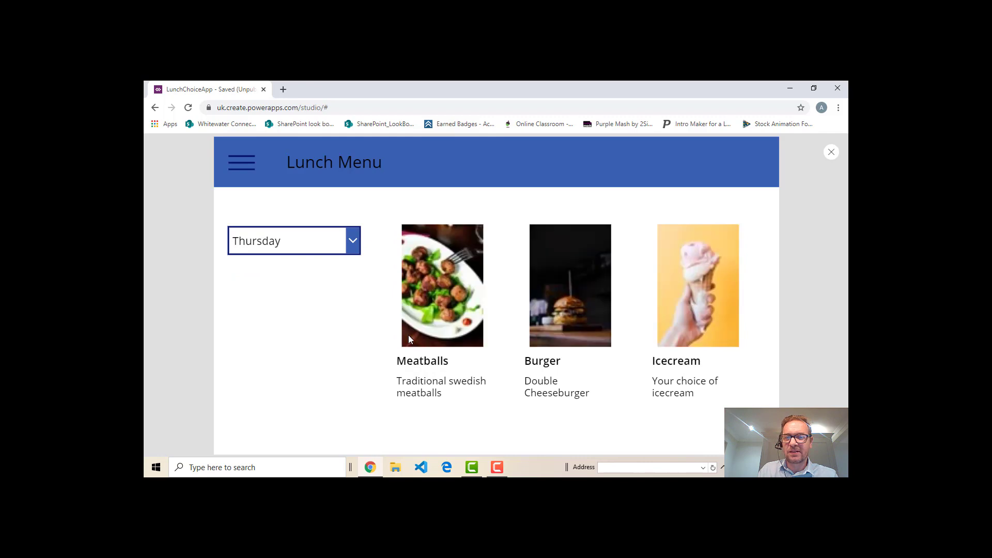
Try a different day in the day drop-down of the finished lunch menu preview
{"action": "left_click", "coordinate": [353, 242]}
{"action": "left_click", "coordinate": [295, 354]}
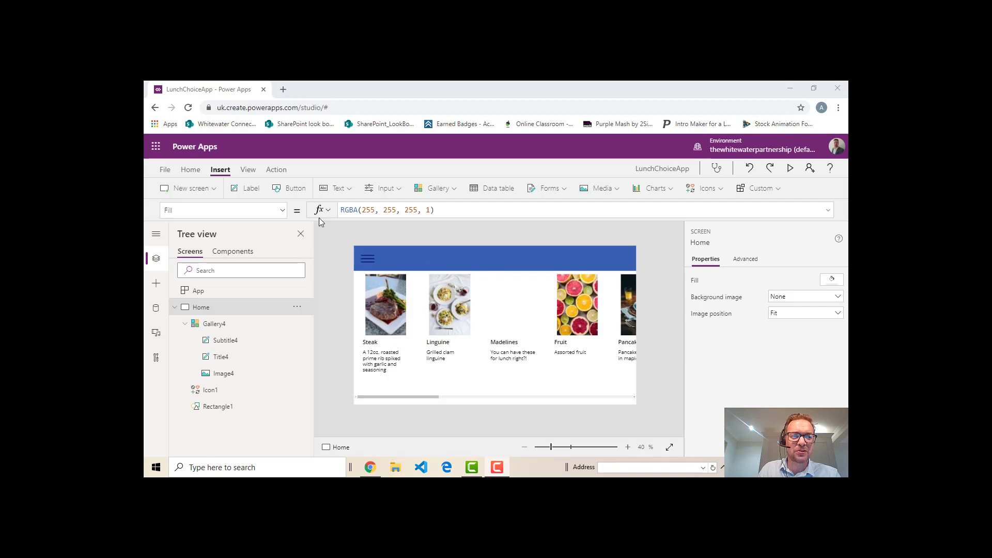
Add a label beside the hamburger icon in the blue header and set its text to "Lunch Menu"
{"action": "left_click", "coordinate": [250, 190]}
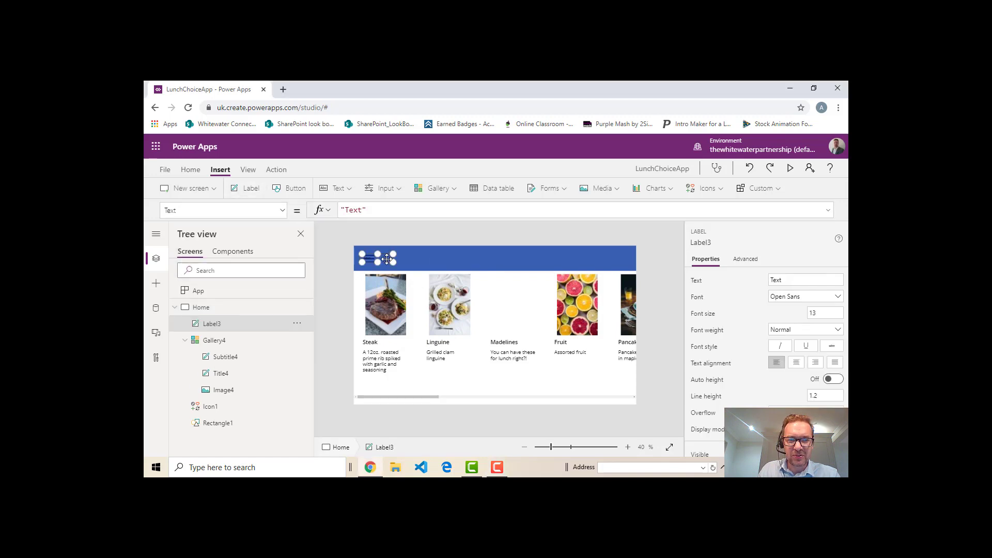
{"action": "left_click_drag", "start_coordinate": [388, 259], "coordinate": [480, 272]}
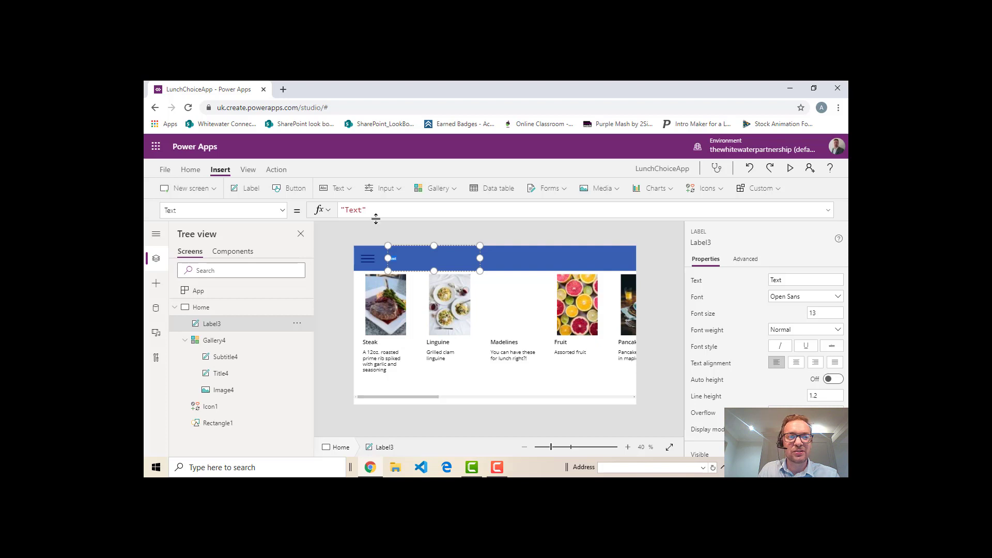
{"action": "left_click", "coordinate": [362, 209]}
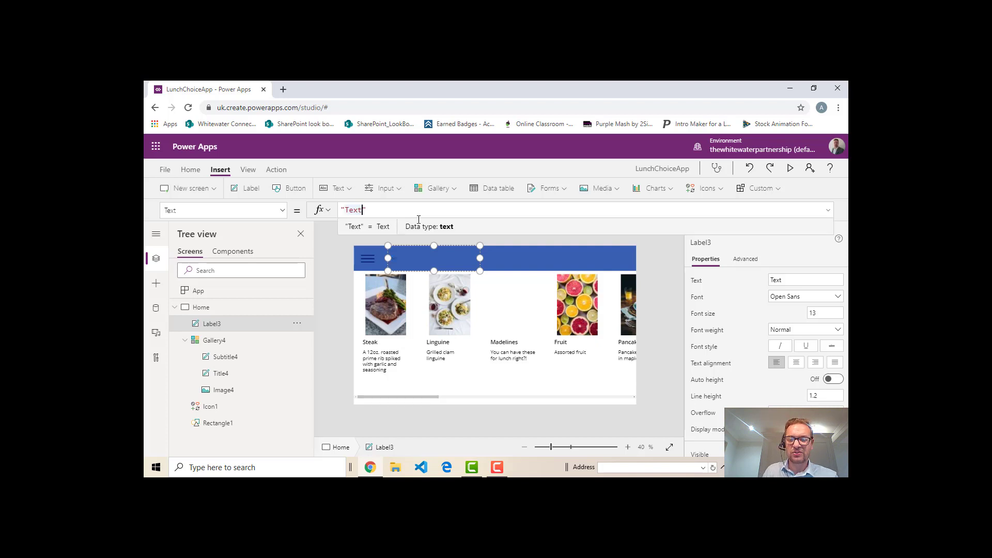
{"action": "key", "text": "BackSpace"}
{"action": "key", "text": "BackSpace"}
{"action": "key", "text": "BackSpace"}
{"action": "key", "text": "BackSpace"}
{"action": "type", "text": "Lu"}
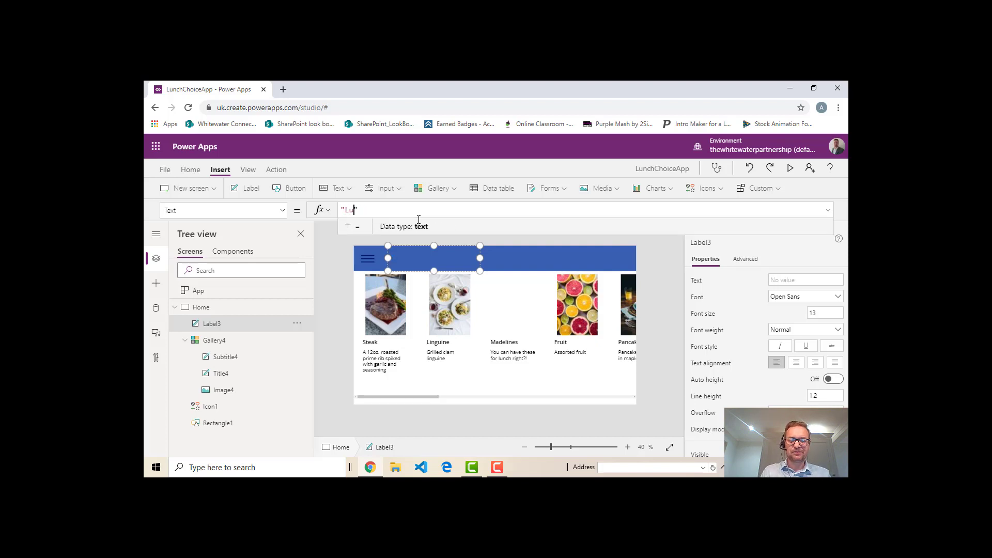
{"action": "type", "text": "nch Menu"}
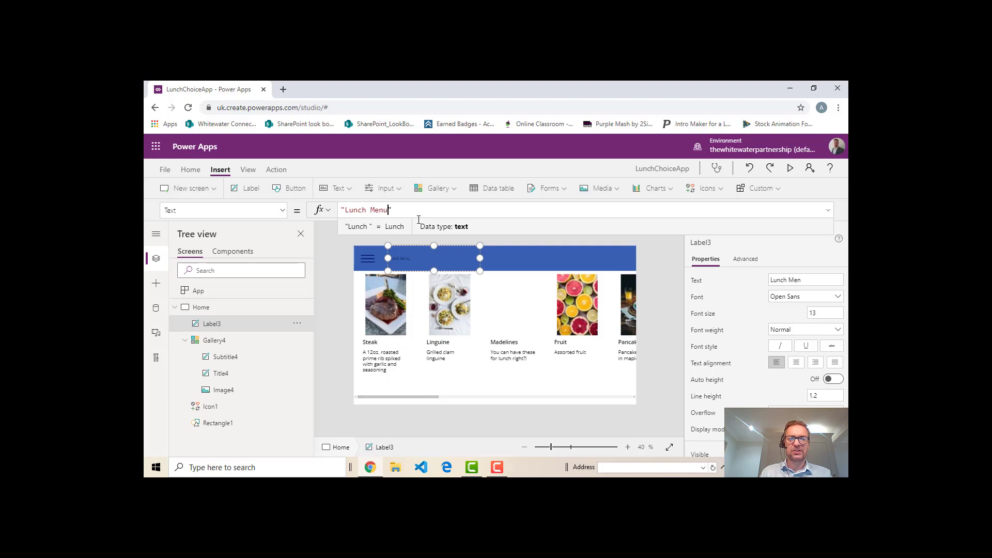
{"action": "left_click", "coordinate": [513, 256]}
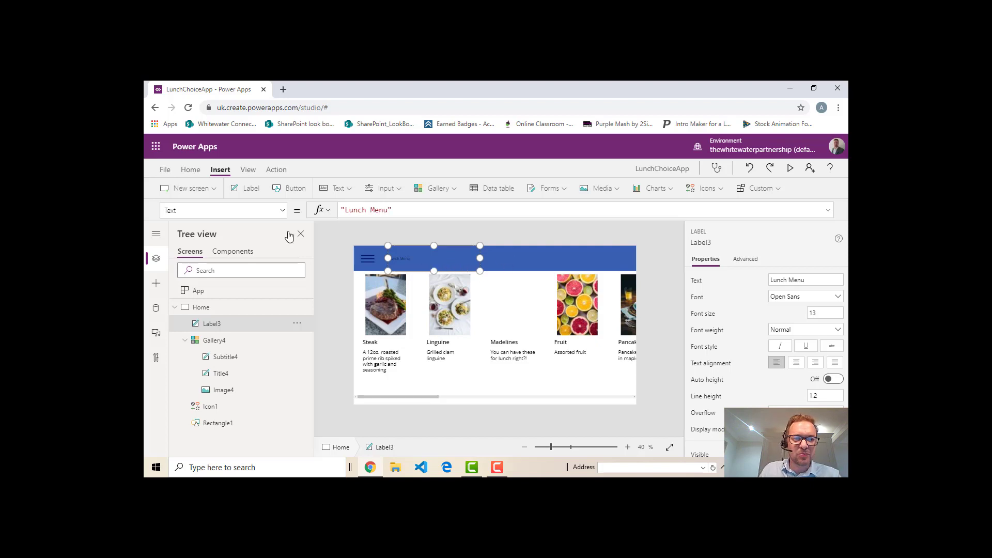
Set the Size property of the "Lunch Menu" label to 30
{"action": "left_click", "coordinate": [284, 212]}
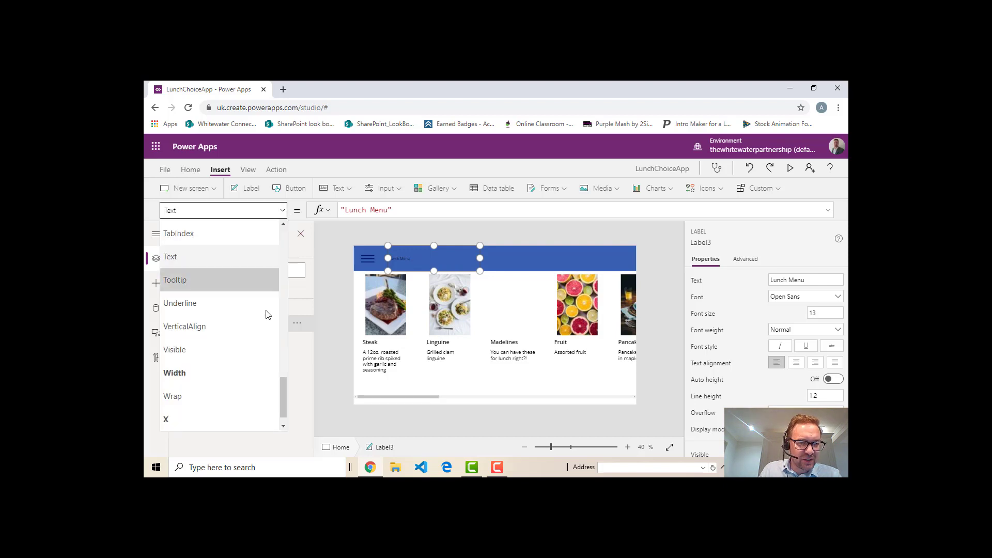
{"action": "left_click_drag", "start_coordinate": [283, 393], "coordinate": [287, 371]}
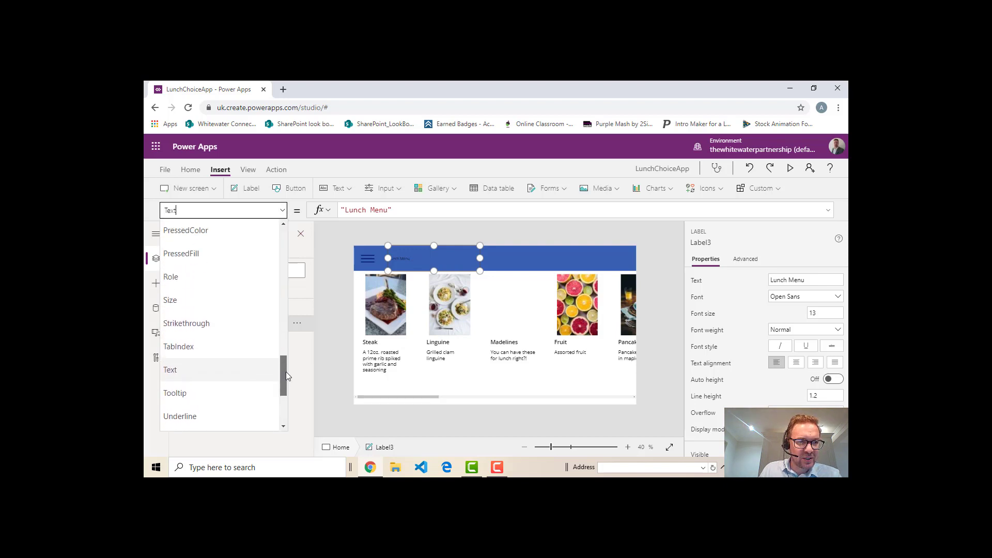
{"action": "left_click", "coordinate": [199, 306]}
{"action": "left_click", "coordinate": [372, 214]}
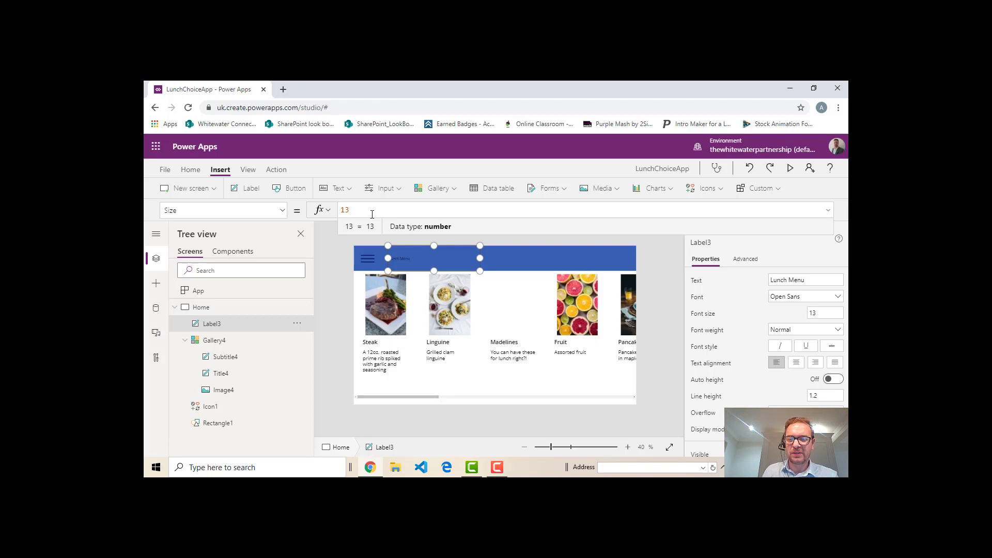
{"action": "type", "text": "30"}
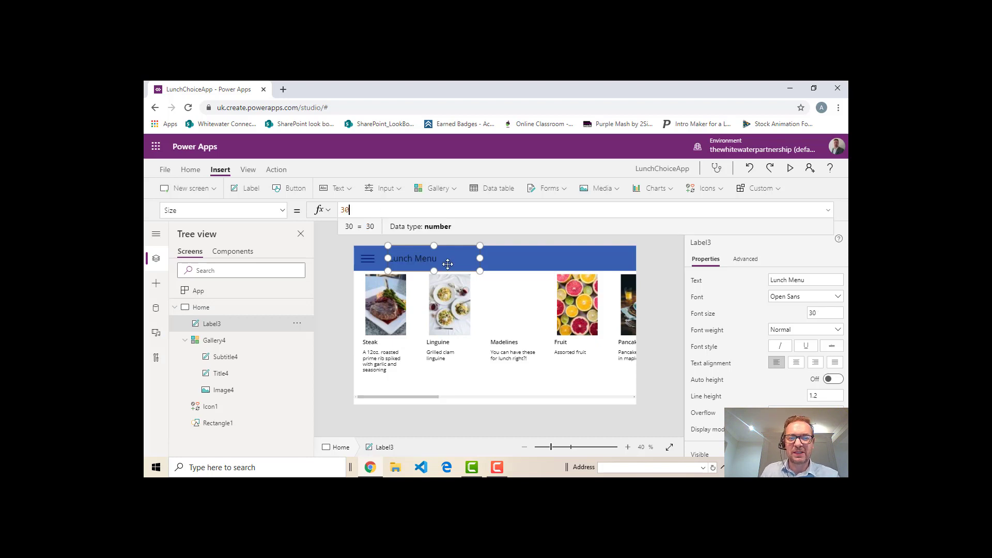
{"action": "left_click", "coordinate": [508, 254]}
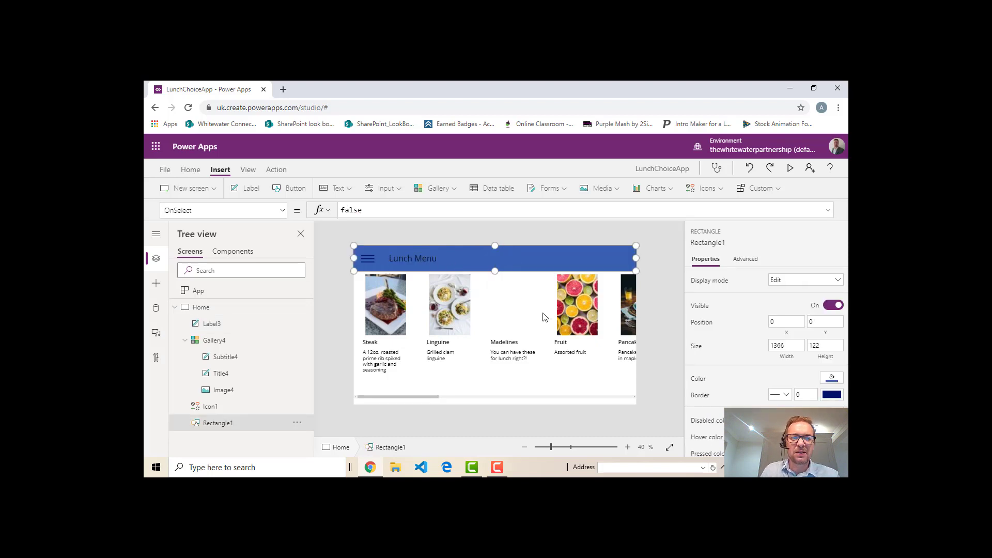
{"action": "left_click", "coordinate": [334, 351]}
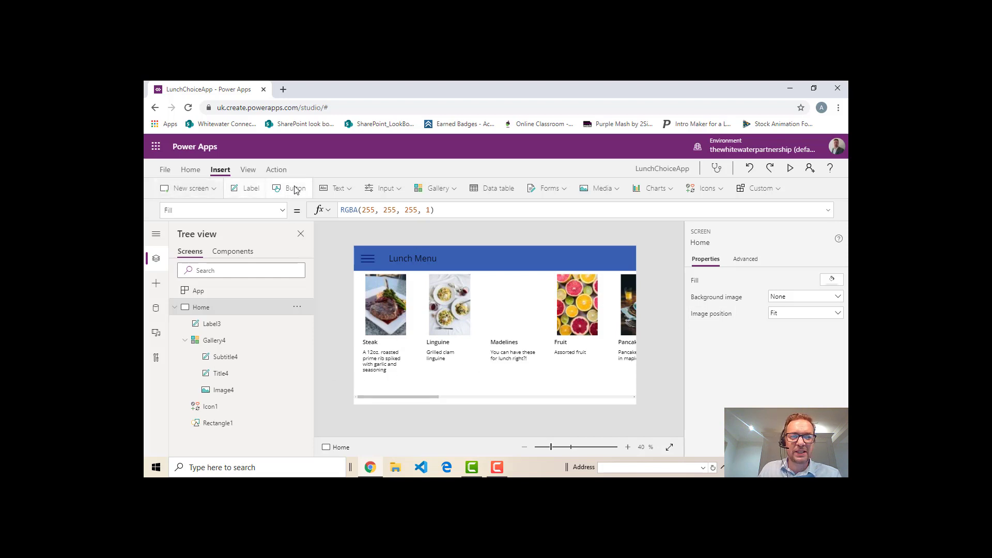
Insert a drop down control and place it in the header beside the "Lunch Menu" title, at position 502, 12
{"action": "left_click", "coordinate": [394, 194]}
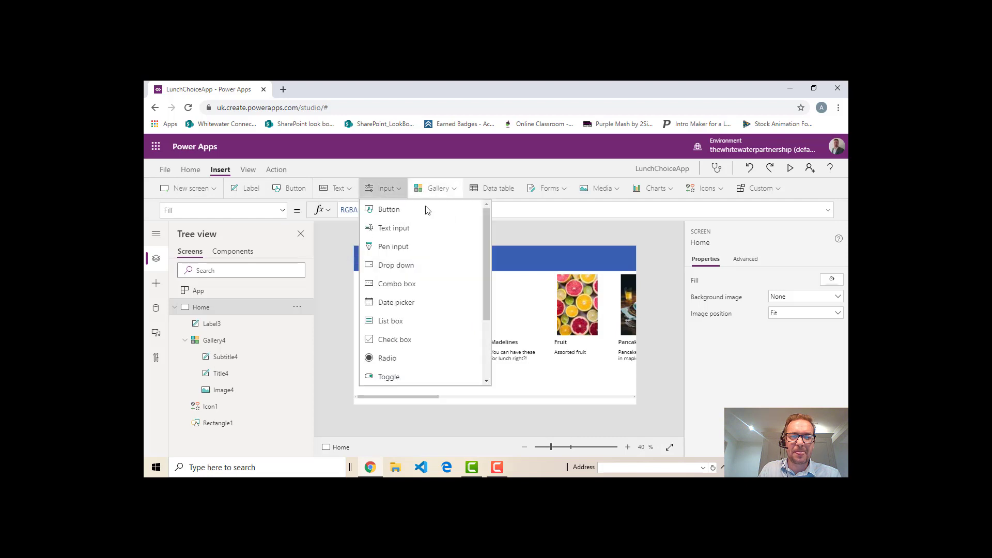
{"action": "left_click", "coordinate": [411, 265]}
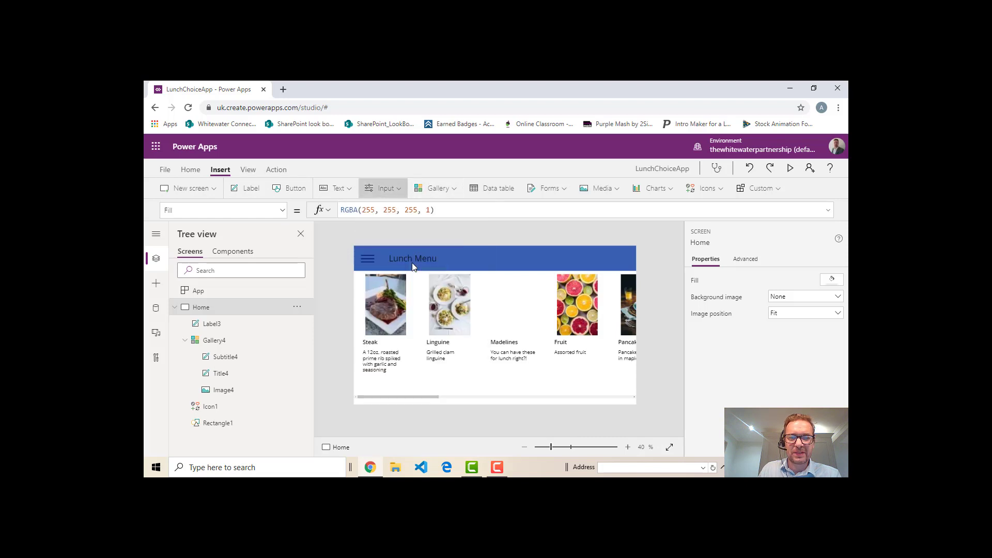
{"action": "left_click_drag", "start_coordinate": [411, 258], "coordinate": [532, 265]}
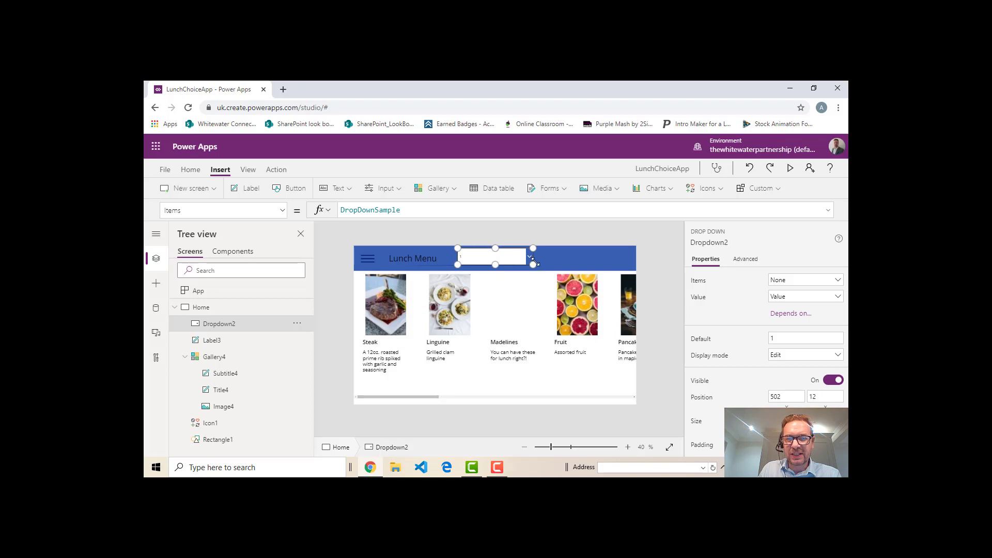
Preview the app, test the new drop-down by choosing 2, and return to editing
{"action": "left_click", "coordinate": [790, 170]}
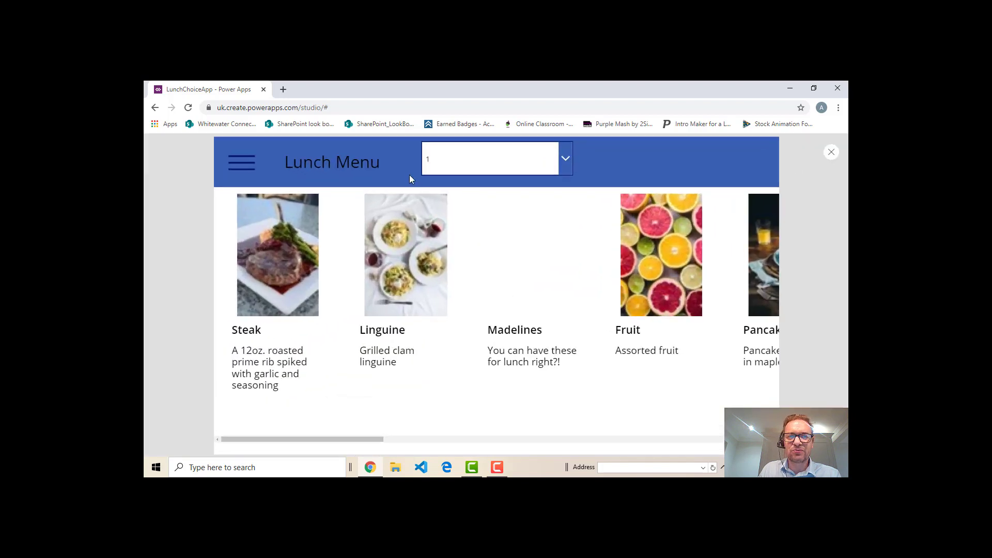
{"action": "left_click", "coordinate": [565, 163]}
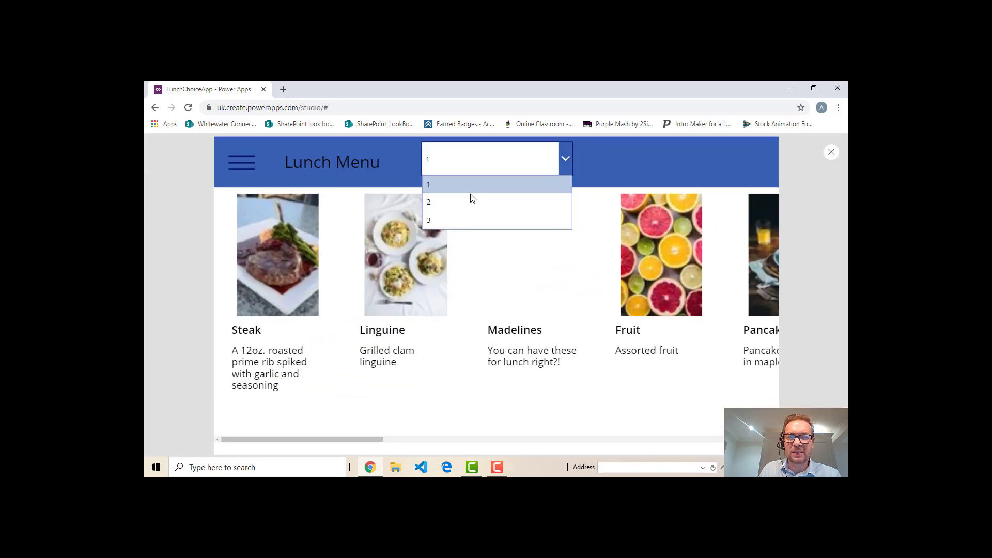
{"action": "left_click", "coordinate": [453, 206]}
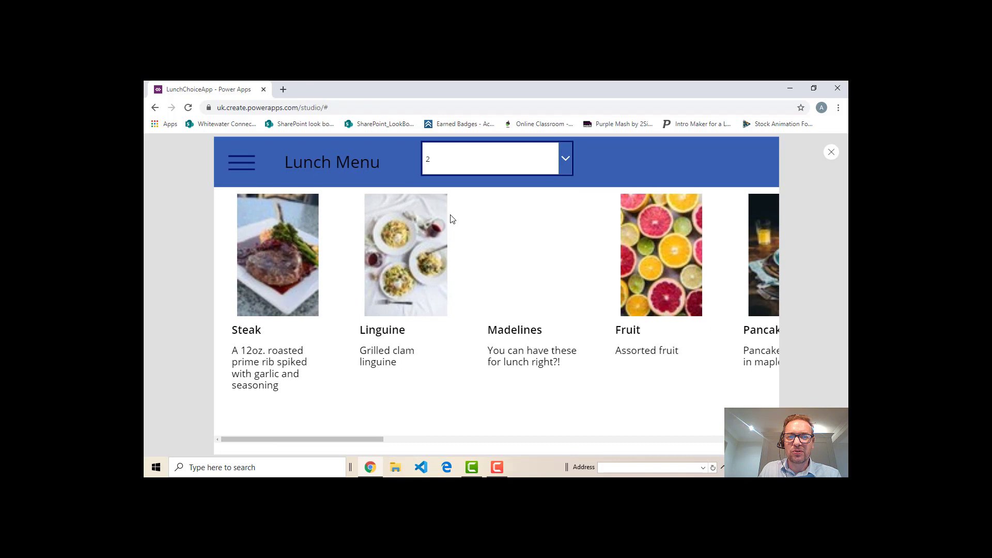
{"action": "left_click", "coordinate": [831, 152]}
Replace the drop-down's sample Items with a bracketed, comma-separated list of Monday, Tuesday, Wednesday, Thursday and Friday
{"action": "left_click", "coordinate": [495, 258]}
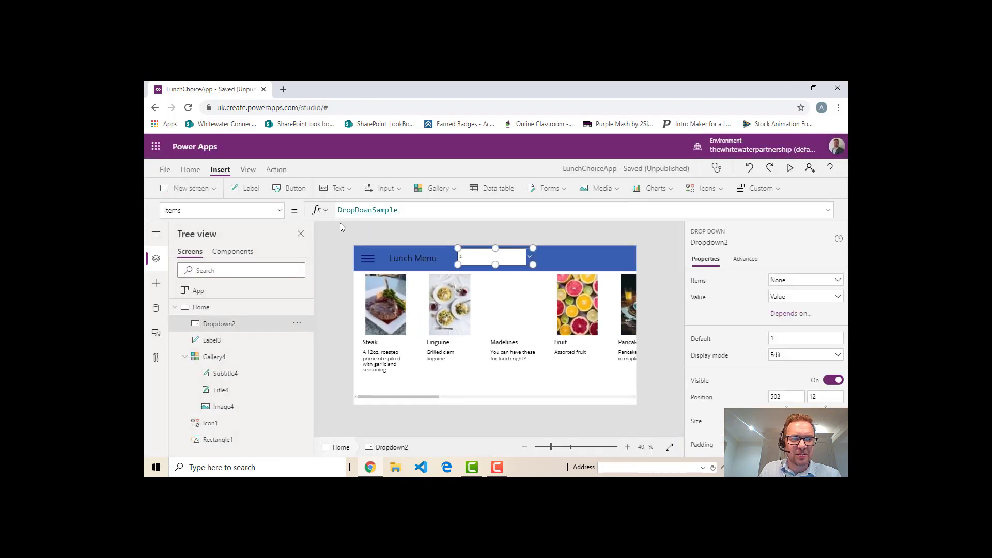
{"action": "left_click", "coordinate": [417, 211]}
{"action": "key", "text": "BackSpace"}
{"action": "key", "text": "BackSpace"}
{"action": "key", "text": "BackSpace"}
{"action": "key", "text": "BackSpace"}
{"action": "key", "text": "BackSpace"}
{"action": "key", "text": "BackSpace"}
{"action": "key", "text": "BackSpace"}
{"action": "key", "text": "BackSpace"}
{"action": "key", "text": "BackSpace"}
{"action": "key", "text": "BackSpace"}
{"action": "key", "text": "BackSpace"}
{"action": "key", "text": "BackSpace"}
{"action": "key", "text": "BackSpace"}
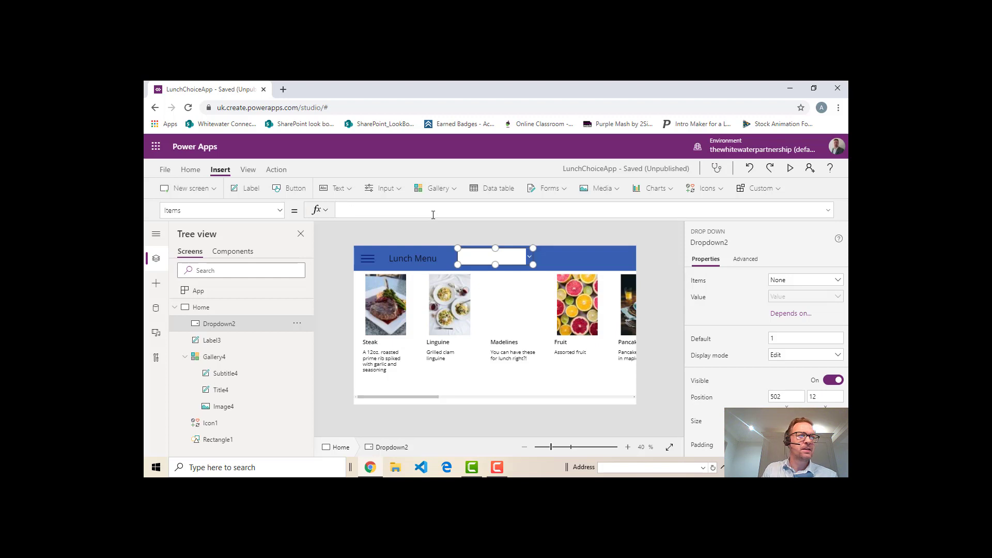
{"action": "type", "text": "["}
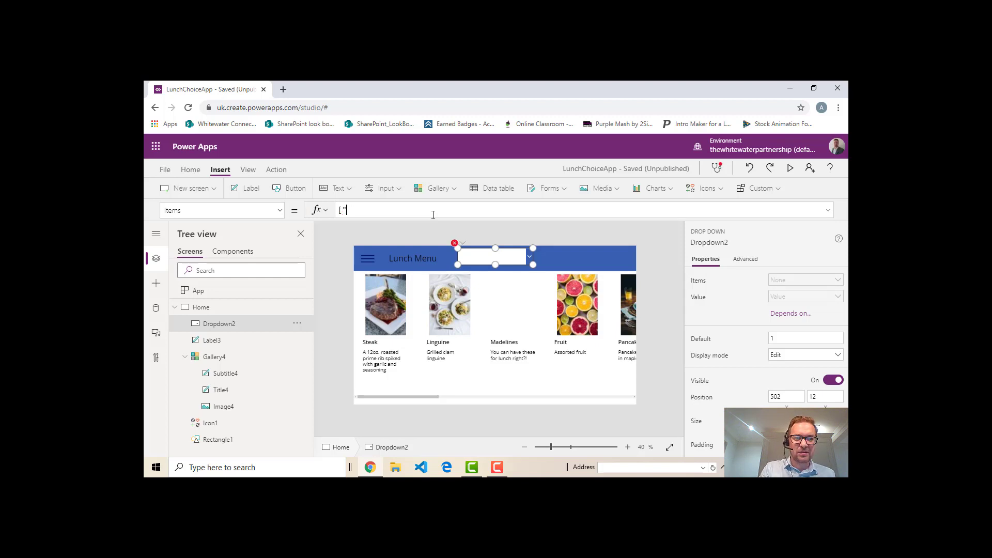
{"action": "type", "text": "\"Monday"}
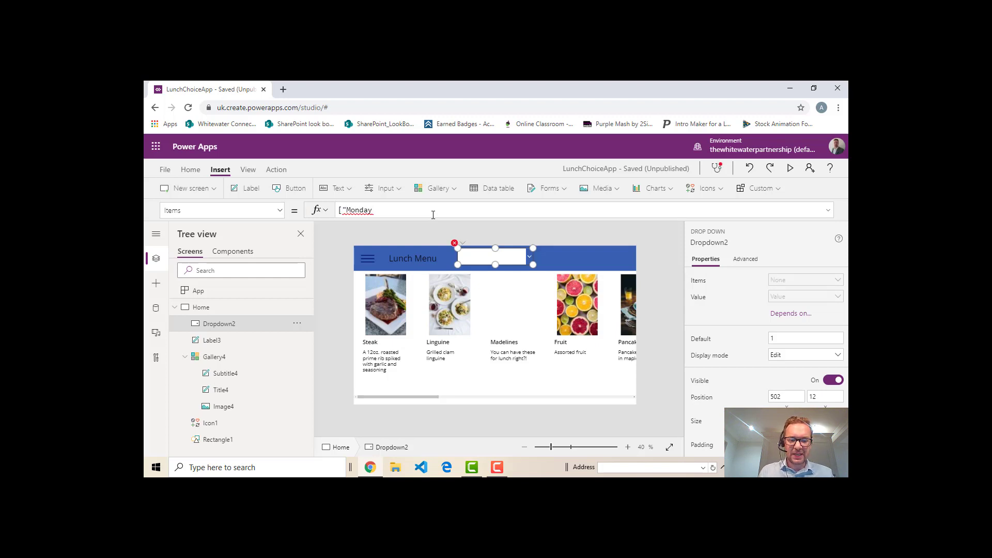
{"action": "type", "text": "\",\"T"}
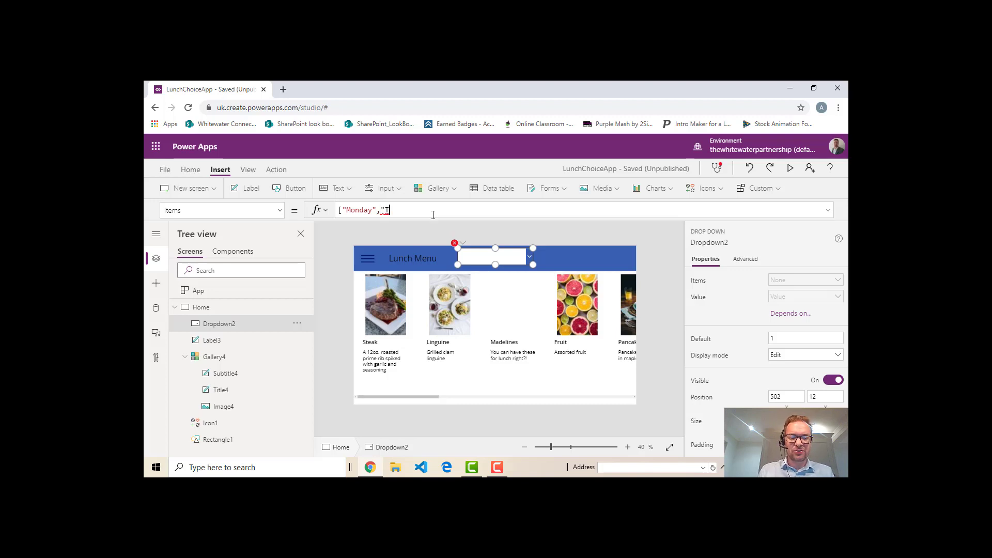
{"action": "type", "text": "uesday\""}
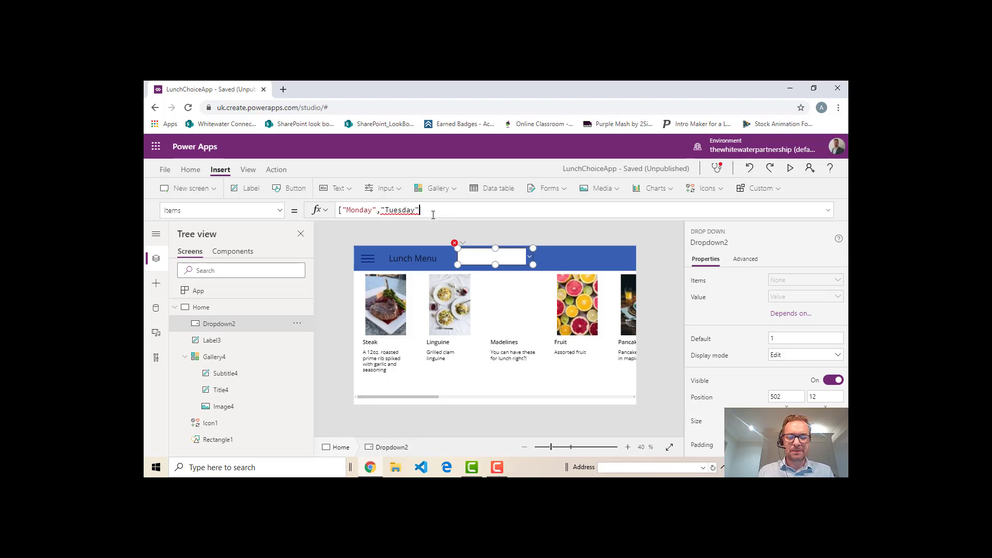
{"action": "type", "text": ","}
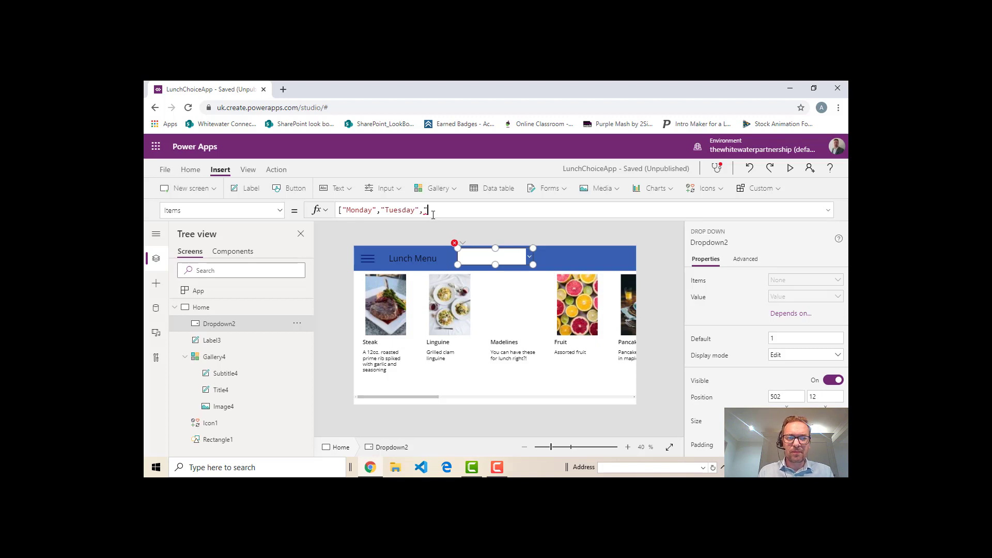
{"action": "type", "text": "\"Wednesda"}
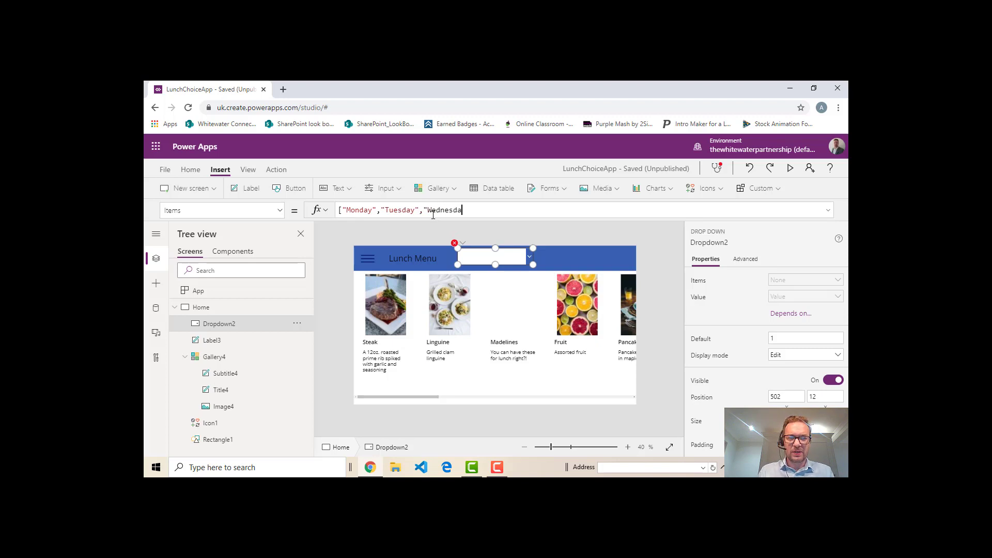
{"action": "type", "text": "y\""}
{"action": "type", "text": ",Th"}
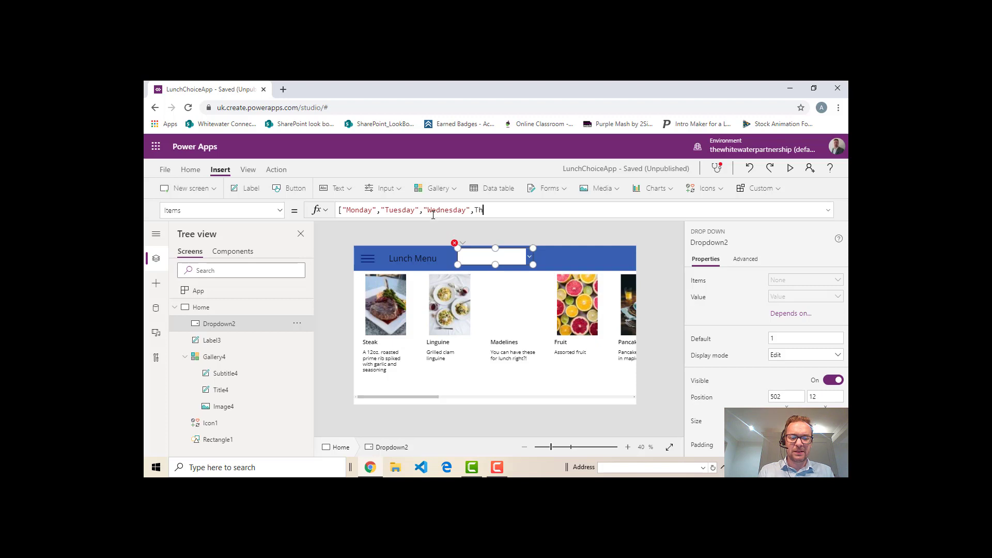
{"action": "type", "text": "ursday\","}
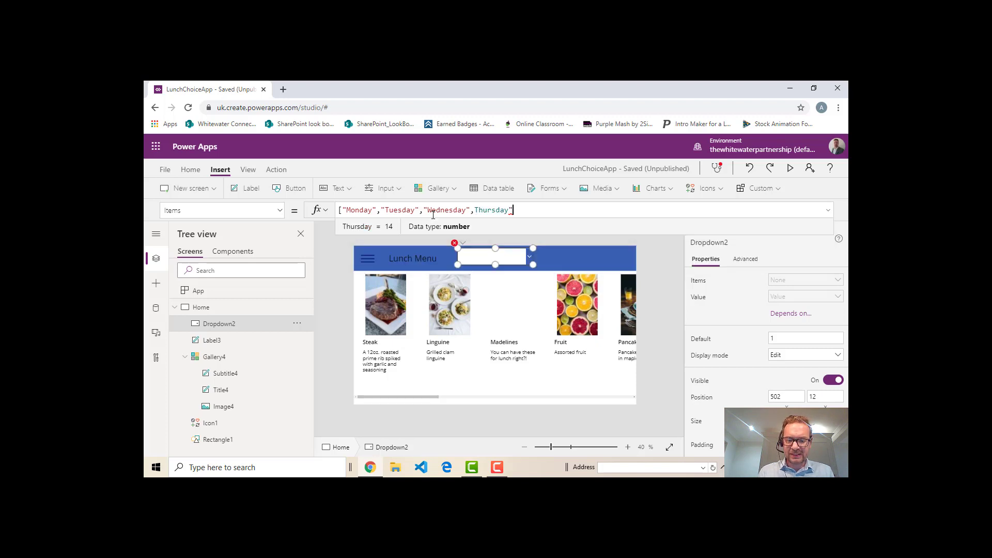
{"action": "type", "text": "\"F"}
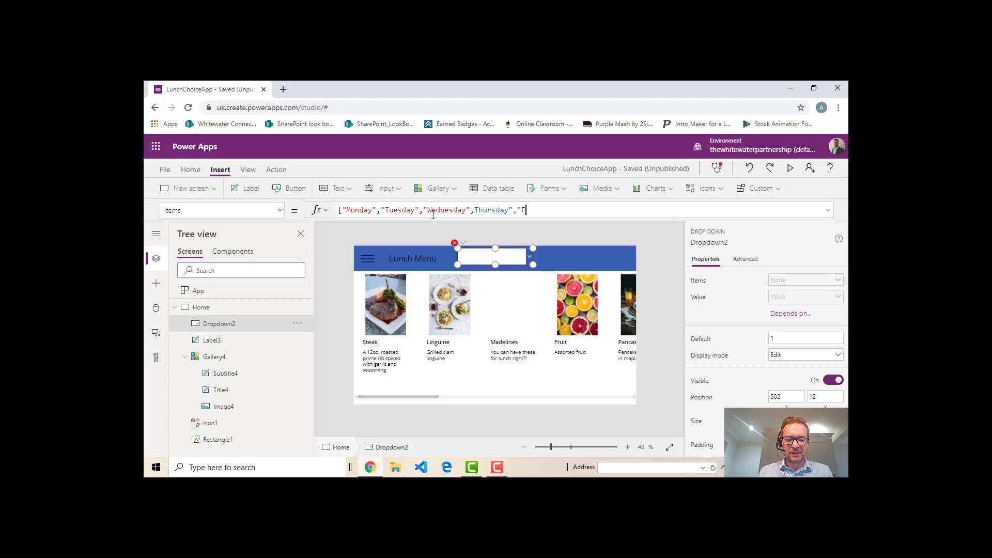
{"action": "type", "text": "riday\""}
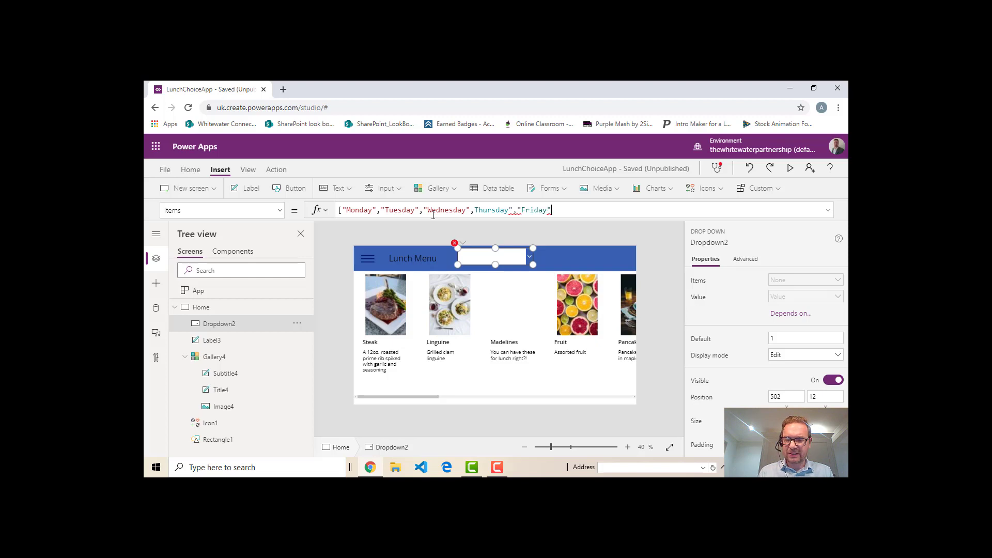
{"action": "type", "text": "]"}
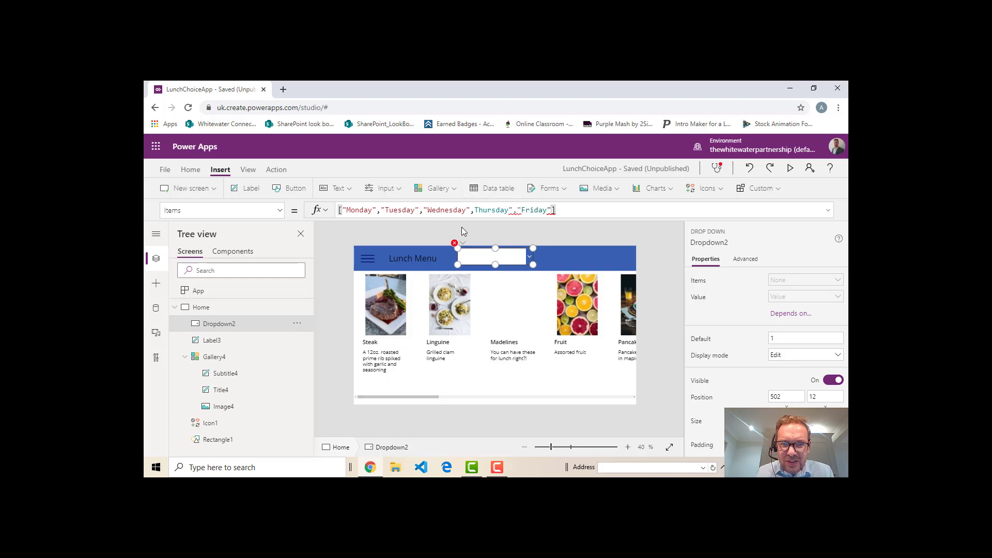
Add the missing opening quotation mark before Thursday in the drop-down's Items formula
{"action": "left_click", "coordinate": [475, 210]}
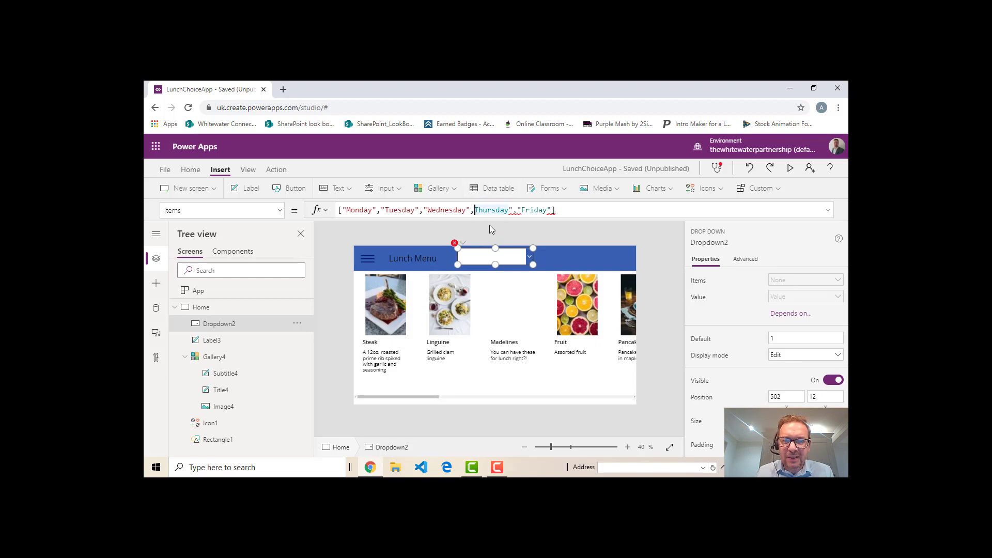
{"action": "type", "text": "\""}
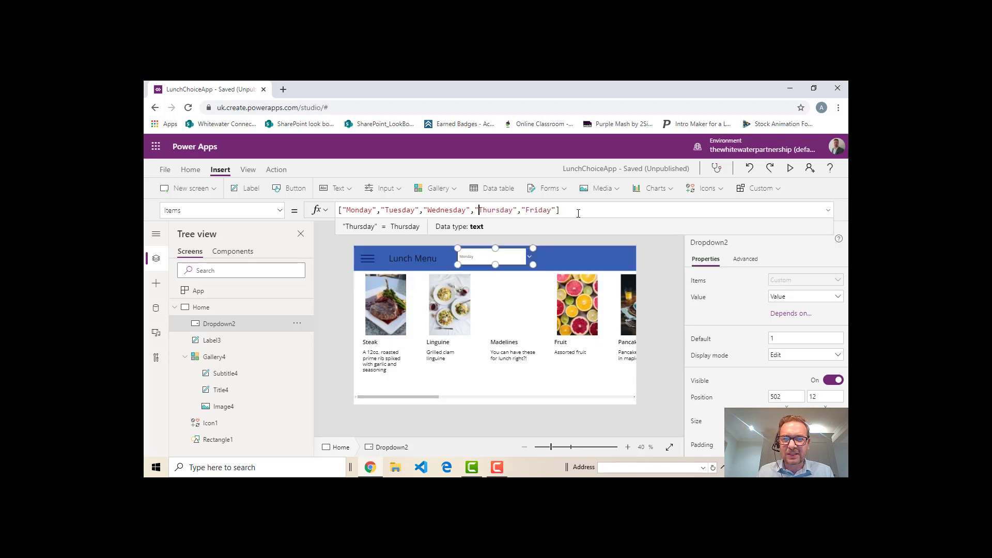
{"action": "left_click", "coordinate": [582, 220]}
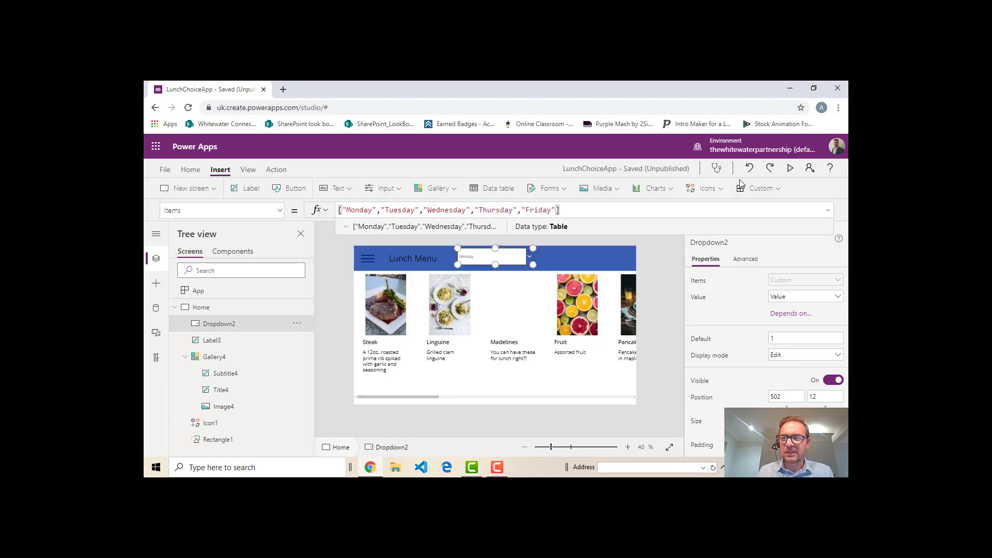
Preview the app, inspect the list of weekdays in the header drop-down, and return to editing
{"action": "left_click", "coordinate": [789, 169]}
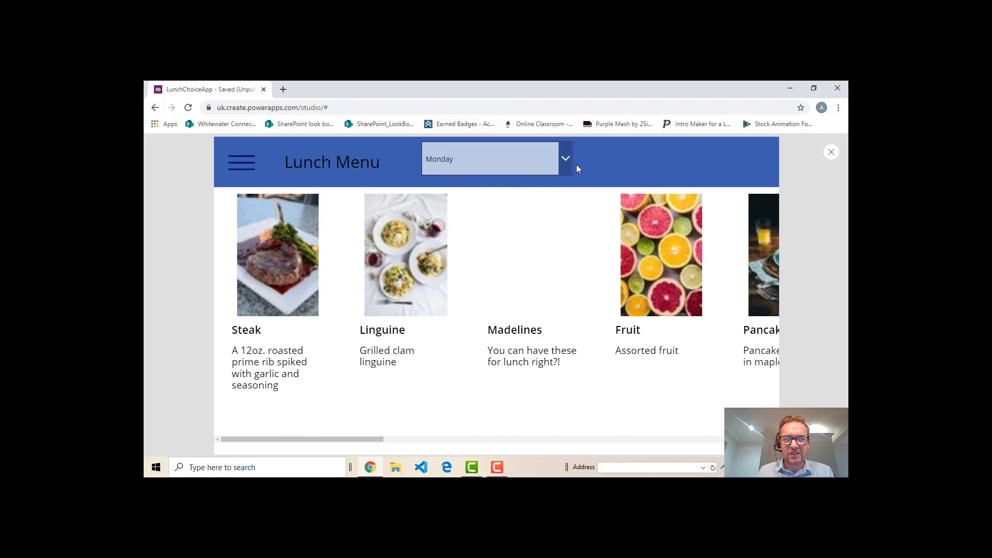
{"action": "left_click", "coordinate": [565, 160]}
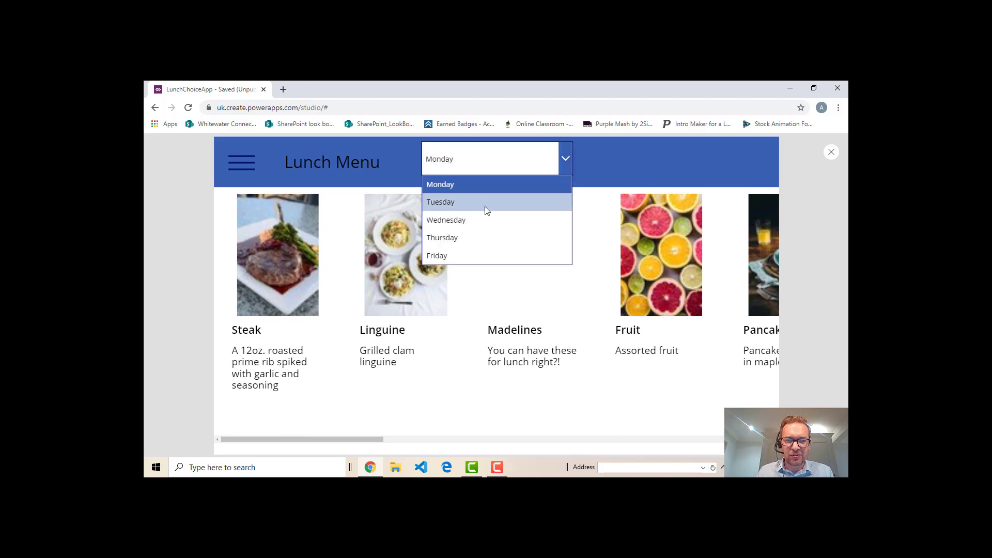
{"action": "left_click", "coordinate": [832, 152]}
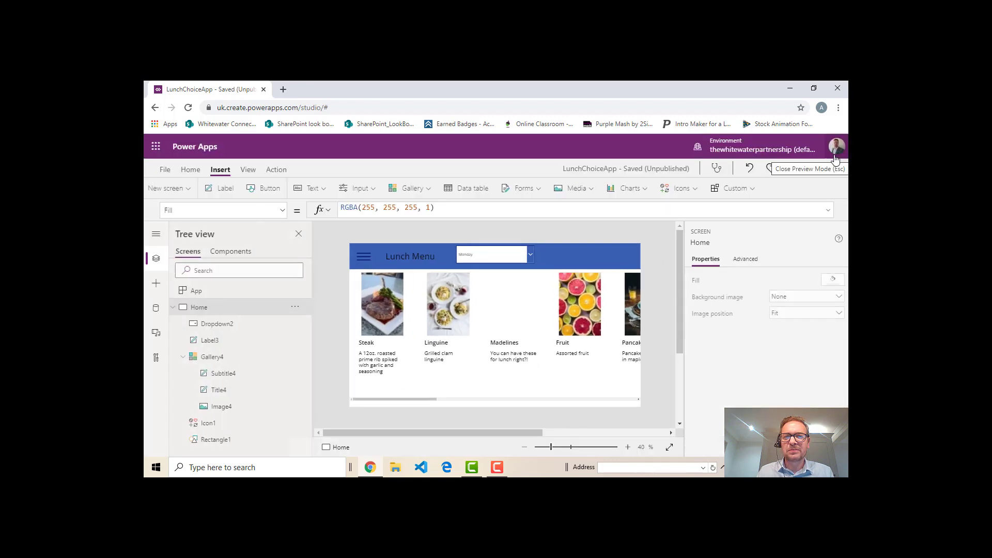
Set the weekday drop-down's text Size to 30 and move it to the header's right end, at about position 964, 20
{"action": "left_click", "coordinate": [497, 257]}
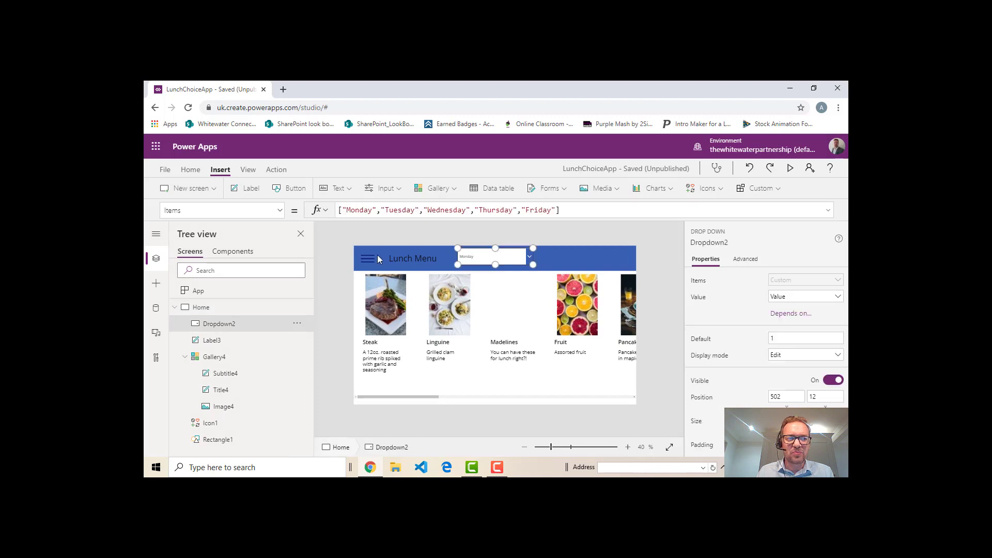
{"action": "left_click", "coordinate": [280, 211]}
{"action": "left_click_drag", "start_coordinate": [280, 325], "coordinate": [262, 364]}
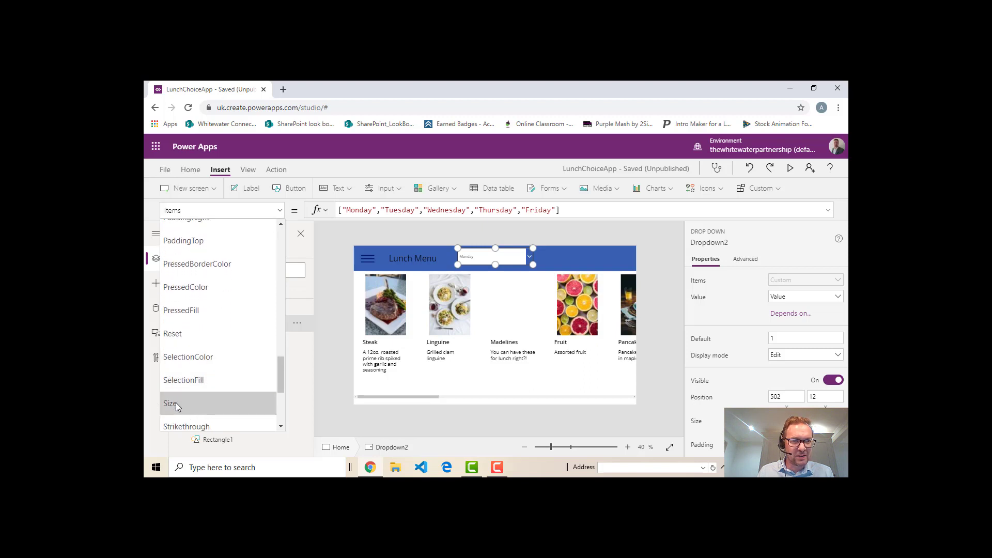
{"action": "left_click", "coordinate": [196, 403]}
{"action": "double_click", "coordinate": [372, 209]}
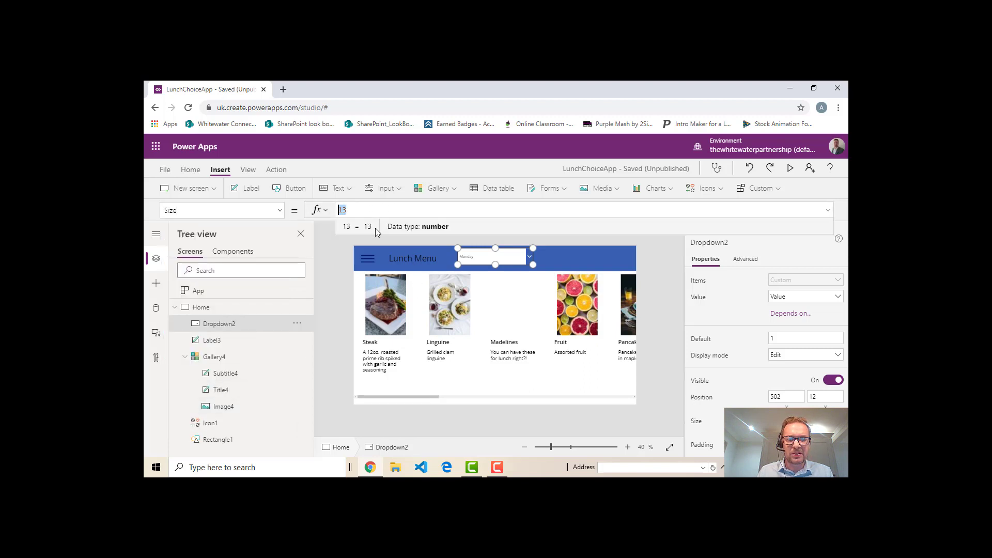
{"action": "type", "text": "30"}
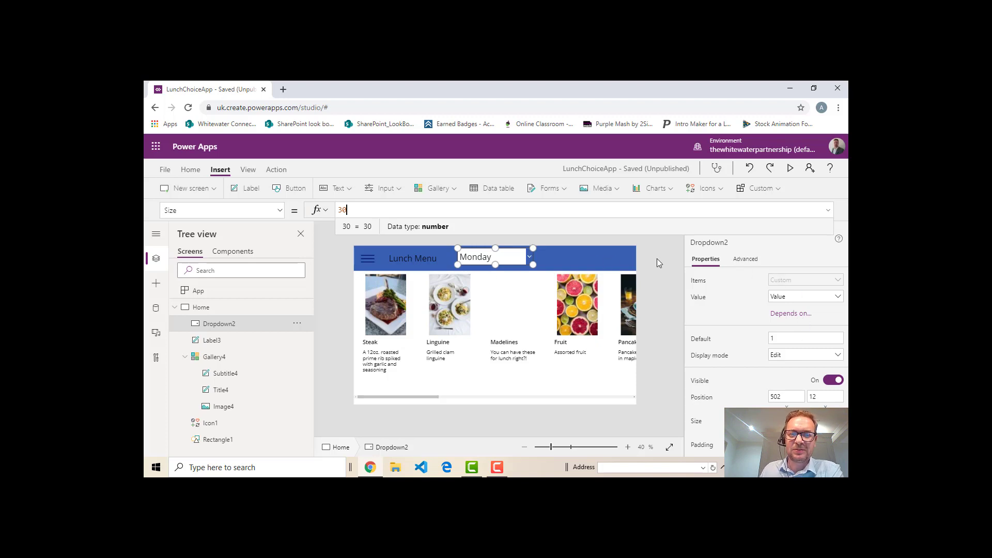
{"action": "left_click_drag", "start_coordinate": [509, 257], "coordinate": [626, 259]}
{"action": "left_click", "coordinate": [662, 271]}
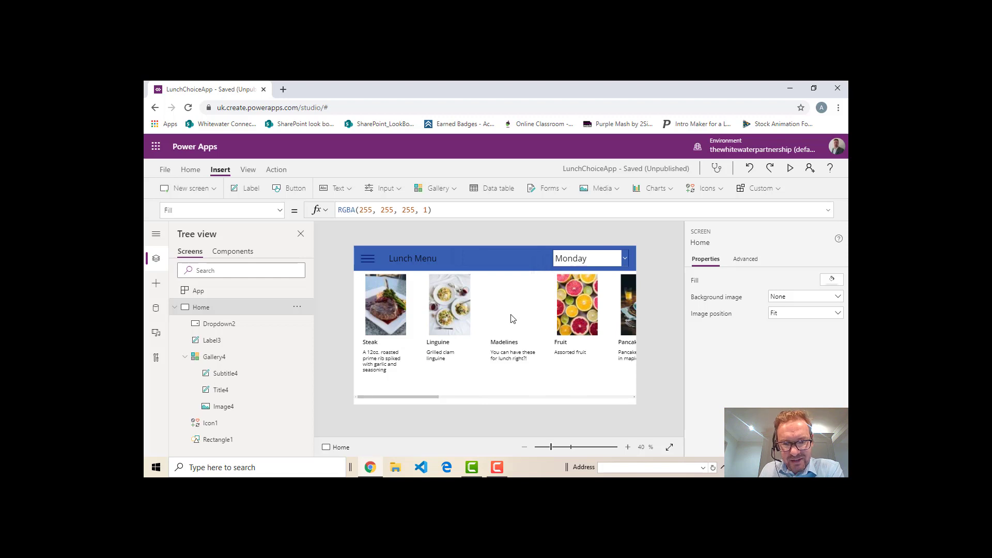
Change the gallery's Items formula to Filter('Menu Choices',Day = Dropdown2.SelectedText)
{"action": "left_click", "coordinate": [470, 372]}
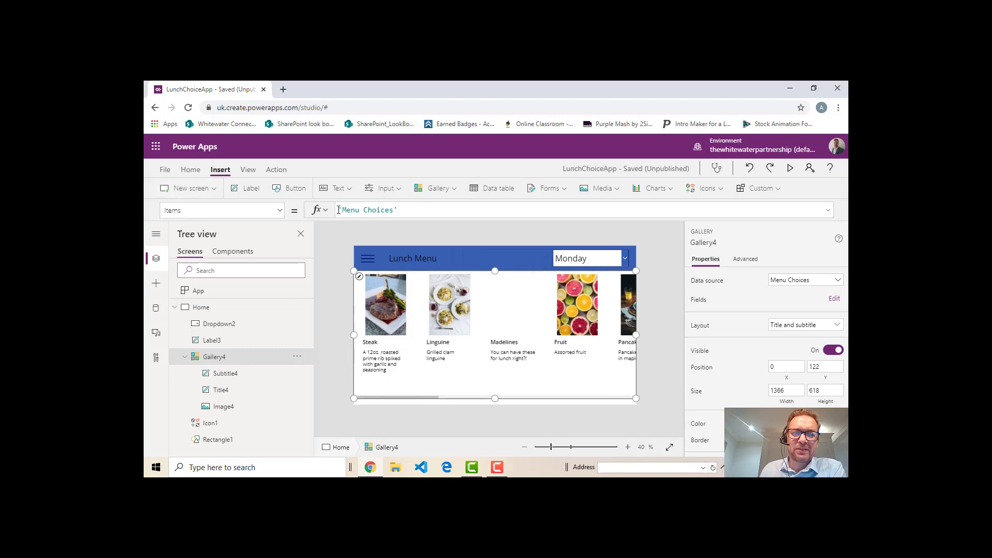
{"action": "left_click", "coordinate": [357, 210]}
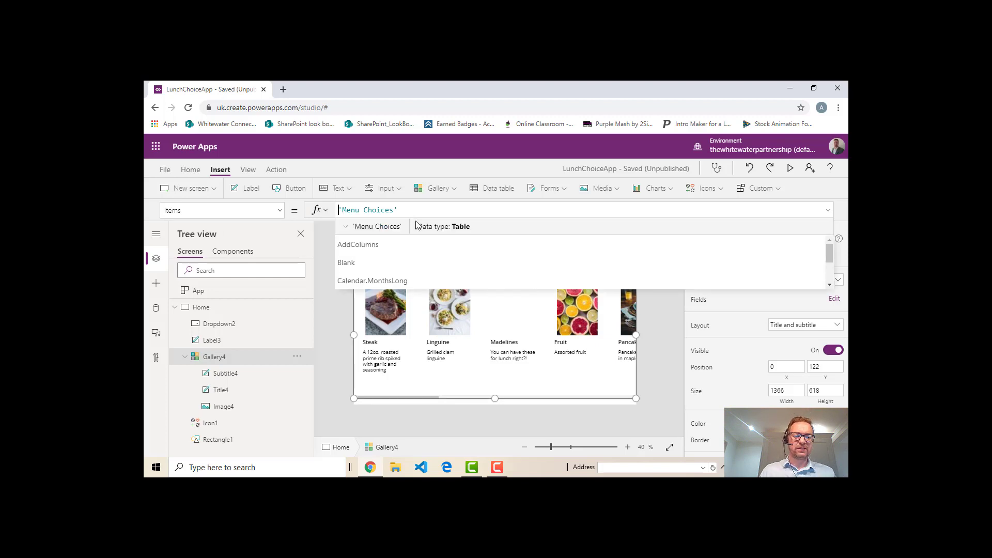
{"action": "type", "text": "Filter"}
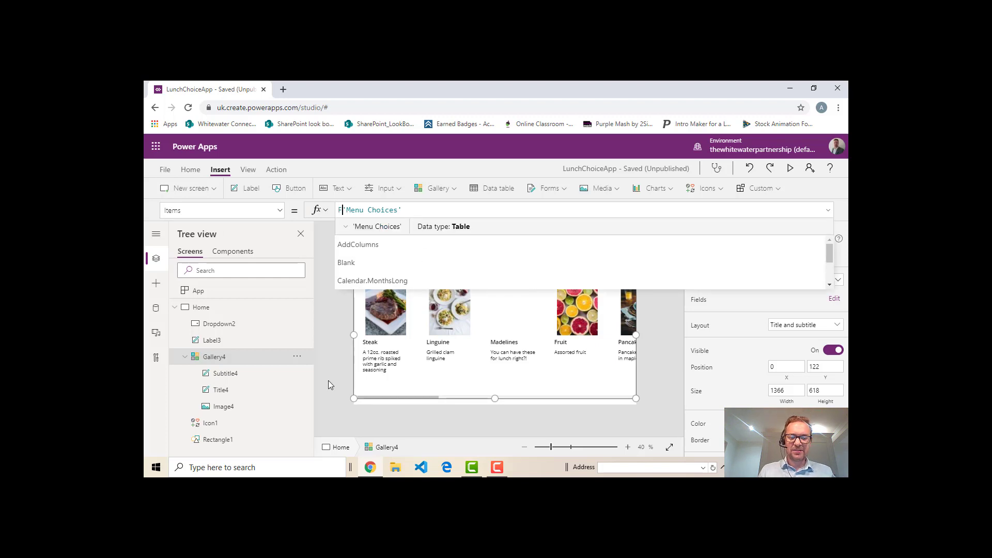
{"action": "type", "text": "("}
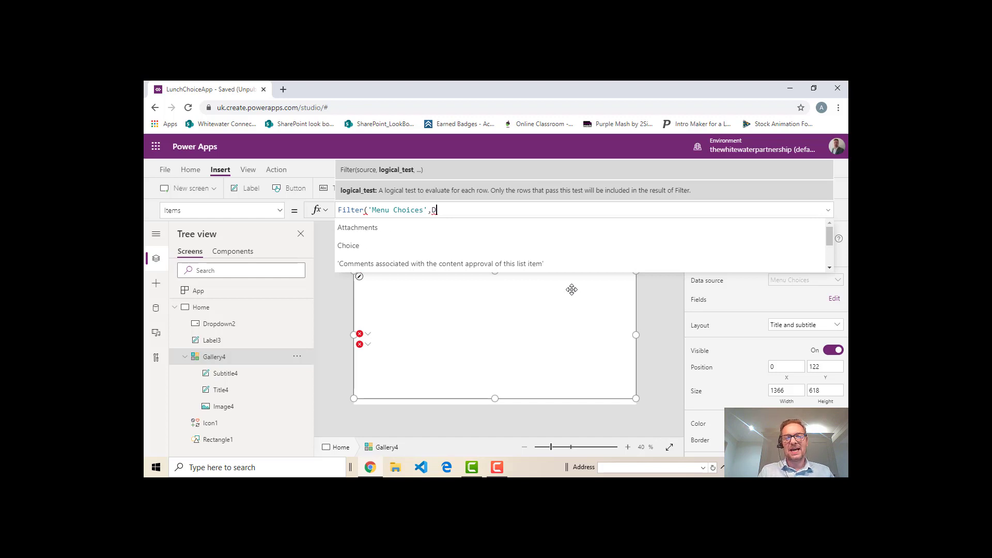
{"action": "type", "text": "ay"}
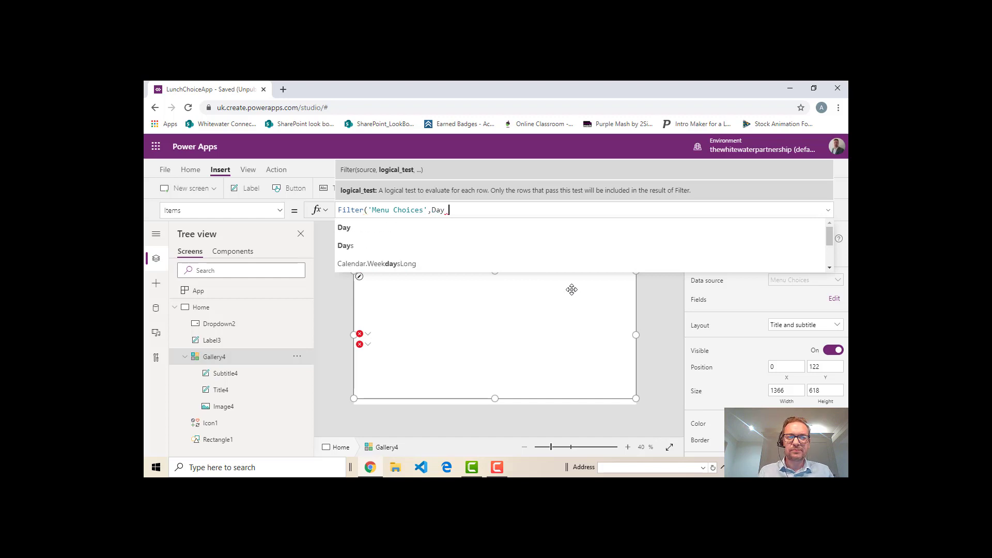
{"action": "type", "text": " ="}
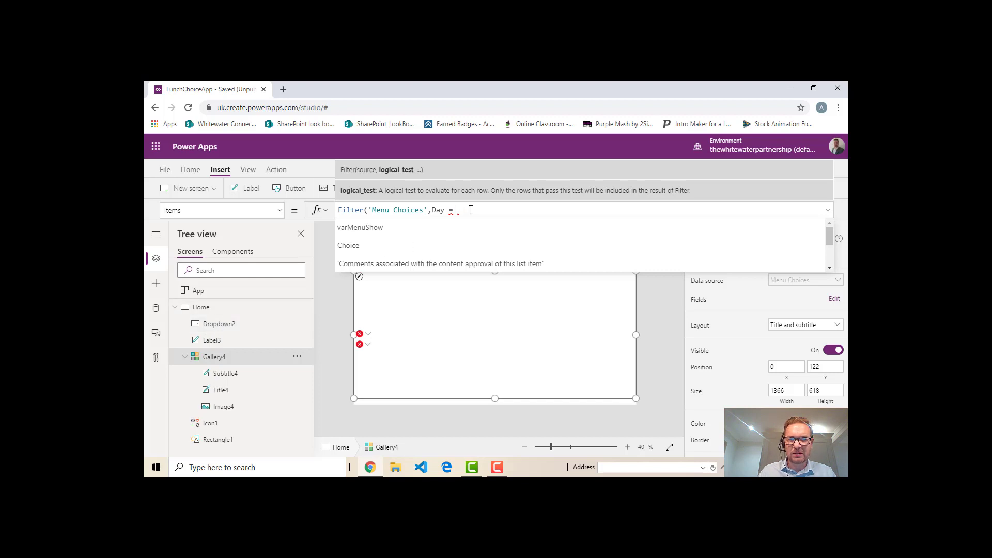
{"action": "type", "text": "Drop"}
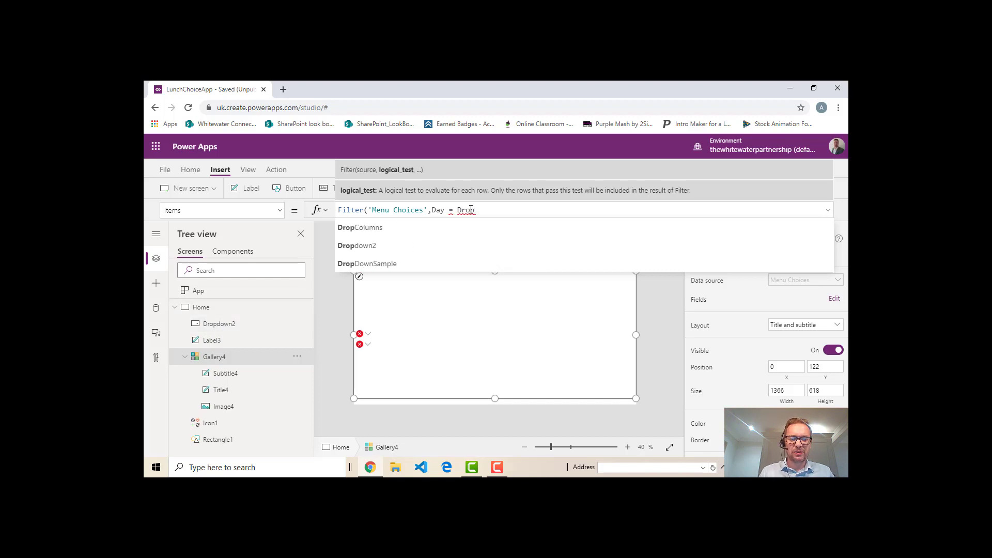
{"action": "type", "text": "down"}
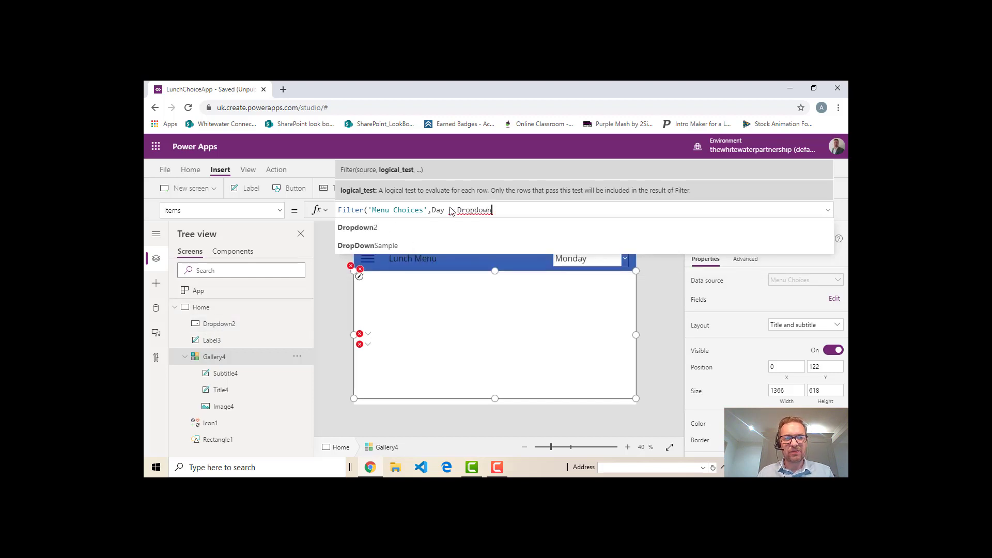
{"action": "left_click", "coordinate": [356, 228]}
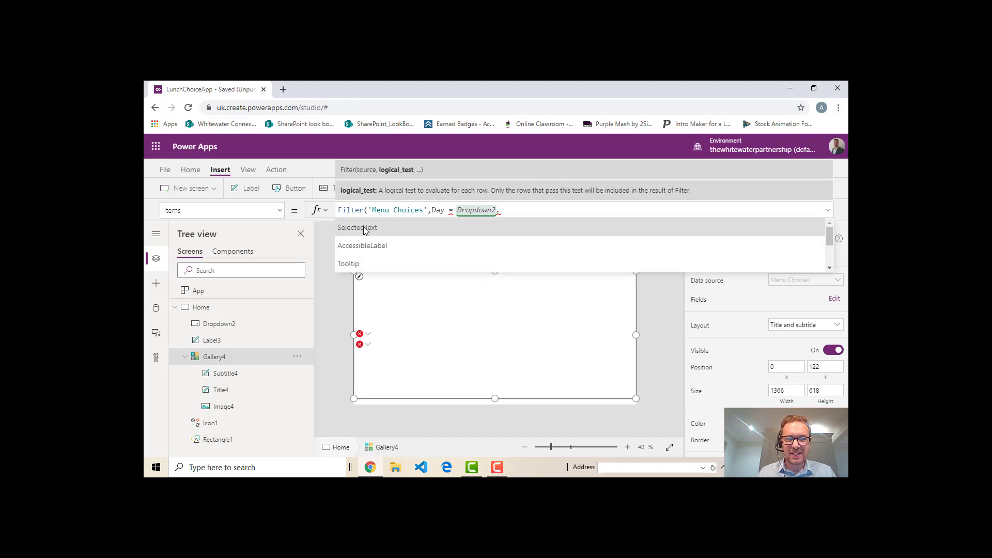
{"action": "left_click", "coordinate": [381, 232]}
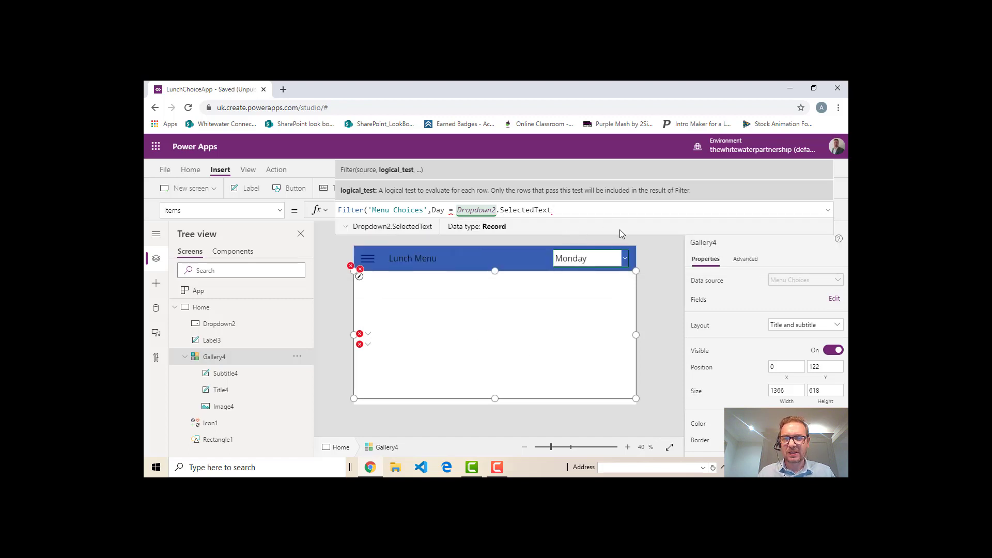
{"action": "type", "text": ")"}
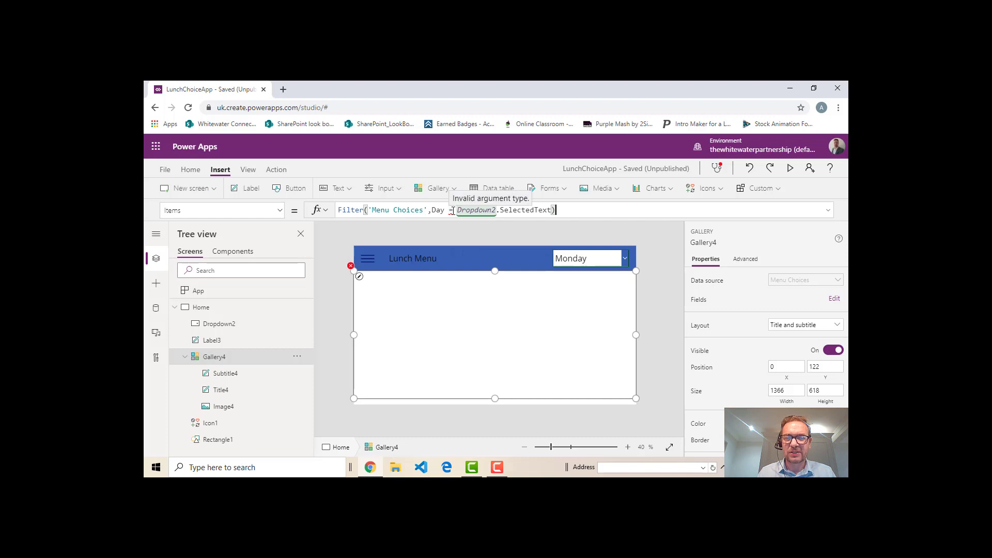
Append .Value to Dropdown2.SelectedText inside the gallery's Filter formula and leave the formula
{"action": "left_click", "coordinate": [553, 210]}
{"action": "type", "text": "."}
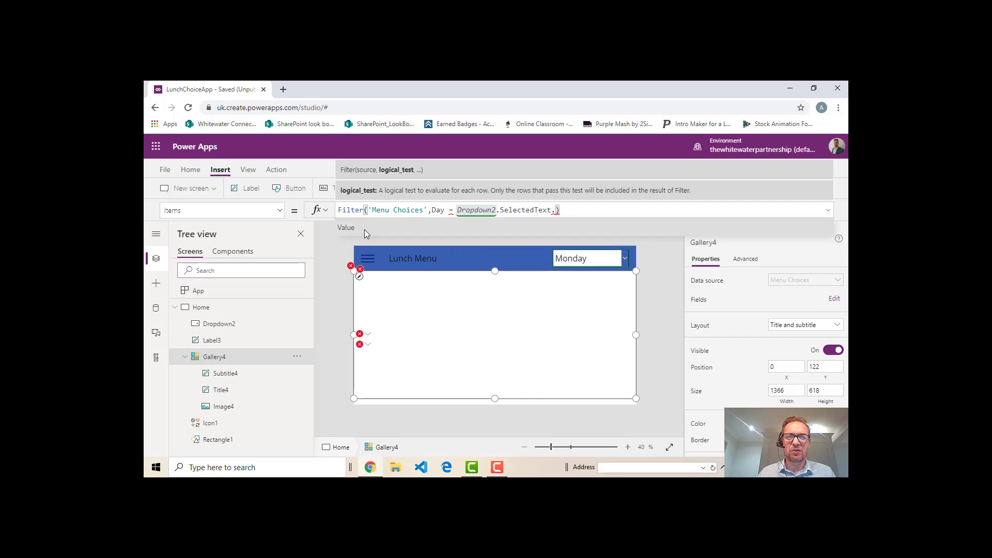
{"action": "left_click", "coordinate": [364, 227]}
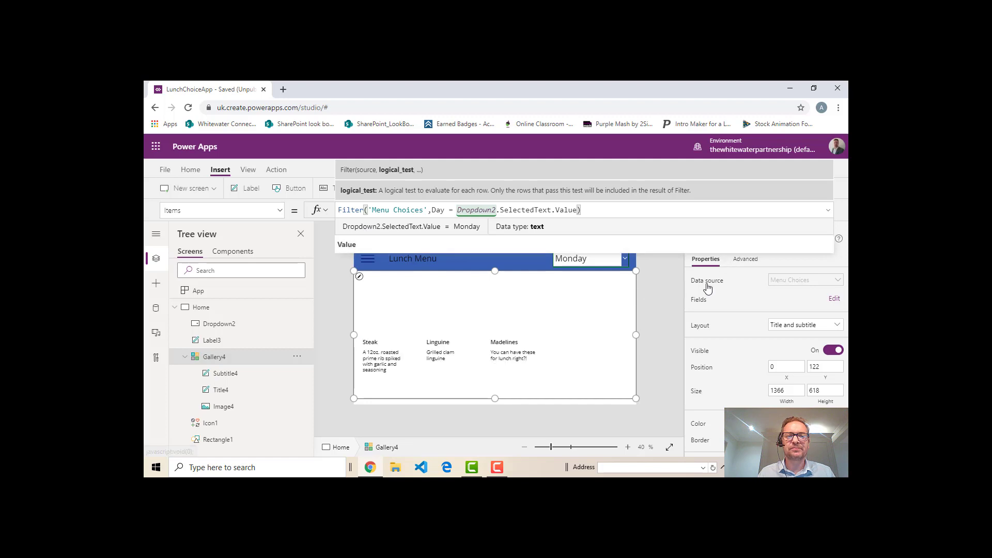
{"action": "left_click", "coordinate": [662, 302]}
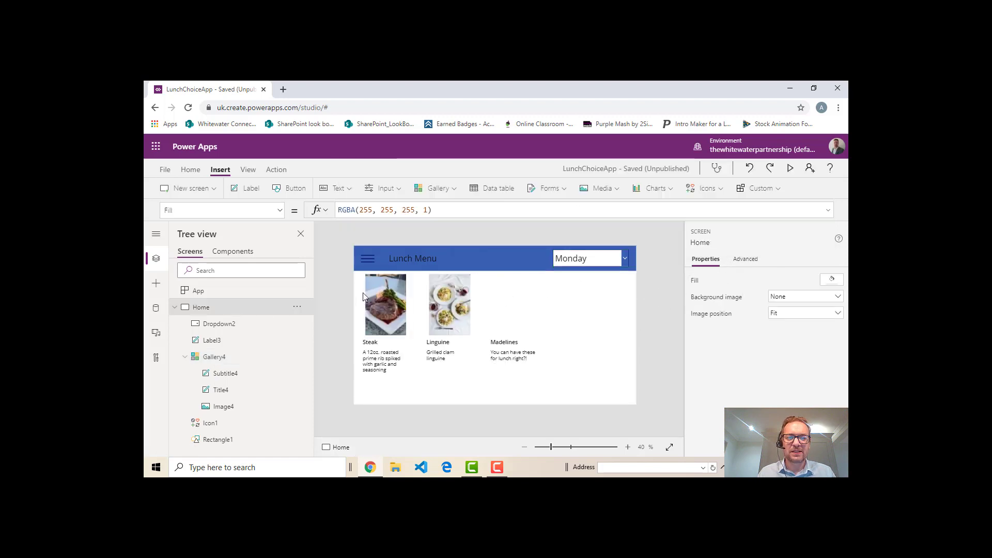
Preview the app, test the gallery filter by choosing Tuesday and Thursday in the drop-down, and return to editing
{"action": "left_click", "coordinate": [790, 168]}
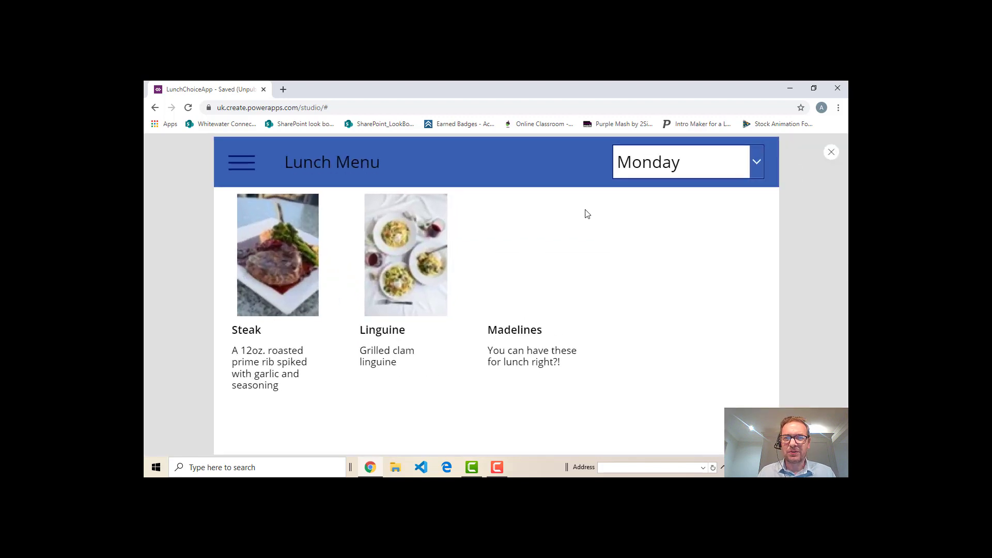
{"action": "left_click", "coordinate": [754, 161]}
{"action": "left_click", "coordinate": [689, 231]}
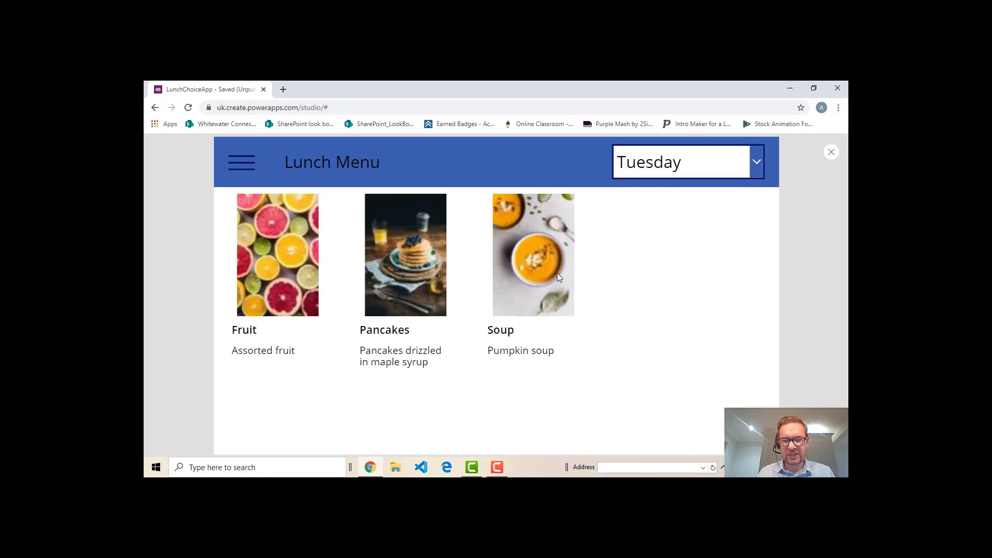
{"action": "left_click", "coordinate": [746, 175]}
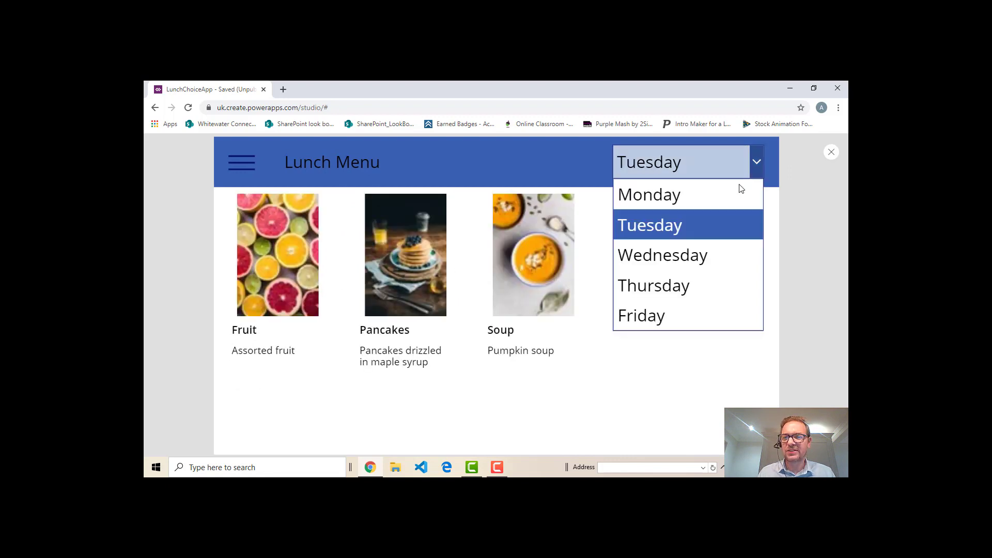
{"action": "left_click", "coordinate": [678, 287]}
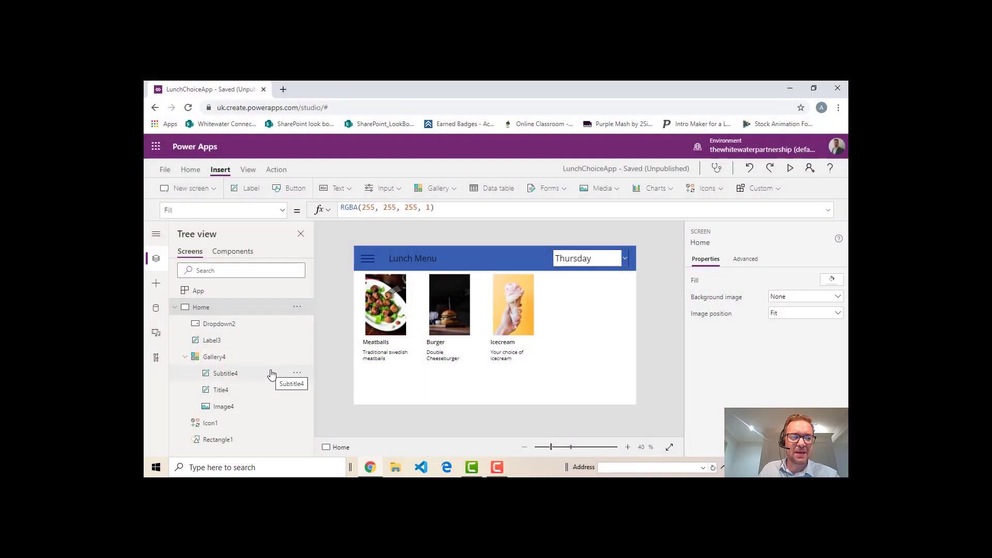
Rename the Dropdown2 control as DropdwnDay
{"action": "left_click", "coordinate": [258, 326]}
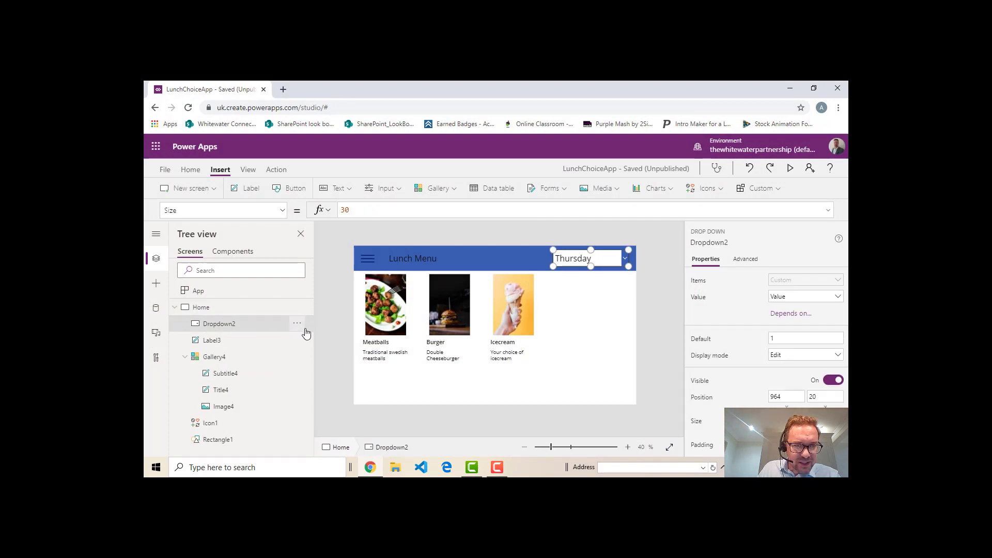
{"action": "left_click", "coordinate": [298, 329]}
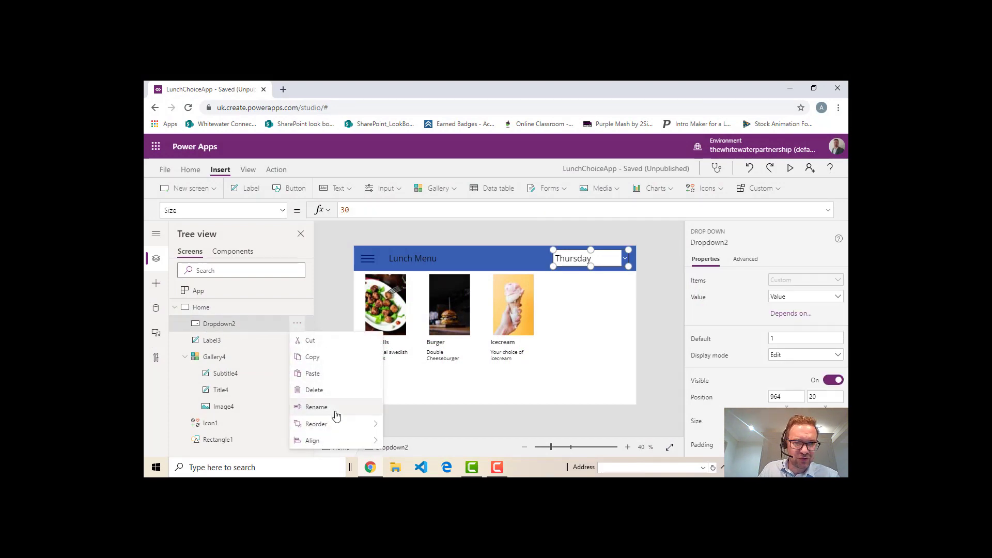
{"action": "left_click", "coordinate": [328, 411]}
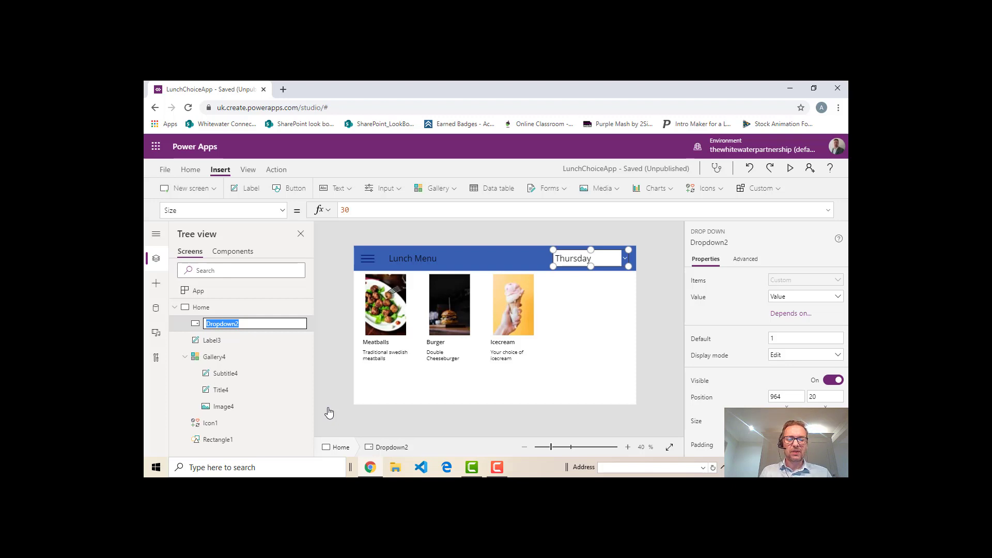
{"action": "type", "text": "Day"}
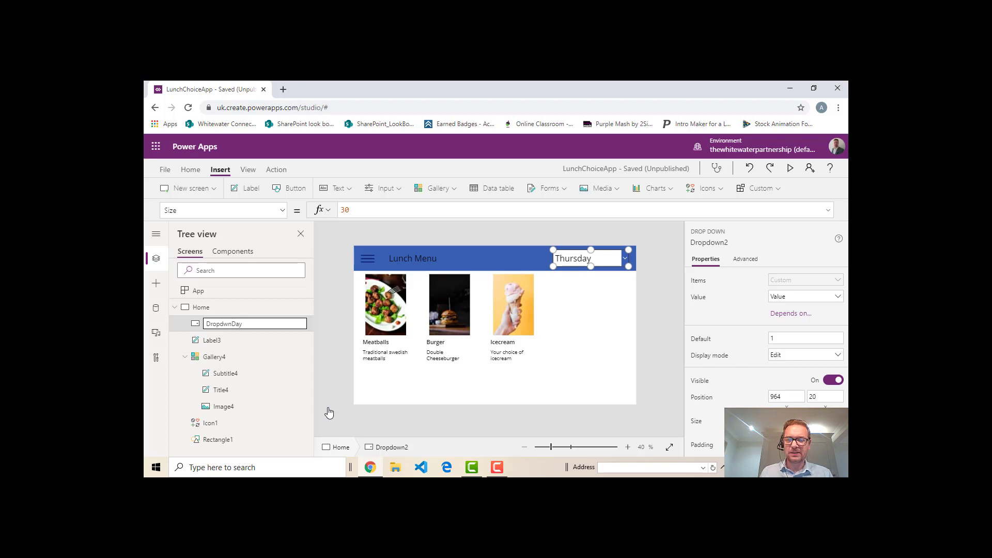
{"action": "key", "text": "Return"}
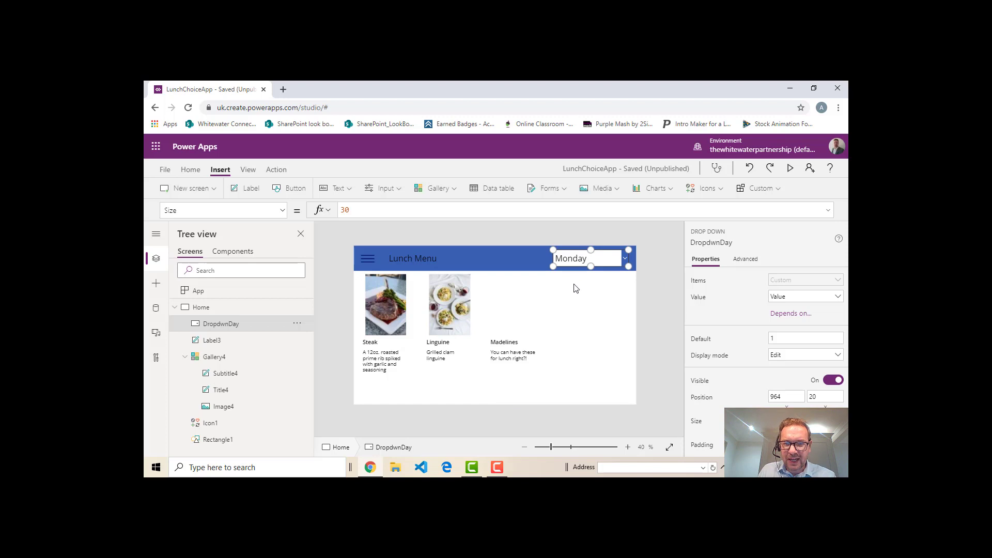
Examine the control reference in the gallery's Items formula following the drop-down's renaming
{"action": "left_click", "coordinate": [470, 374]}
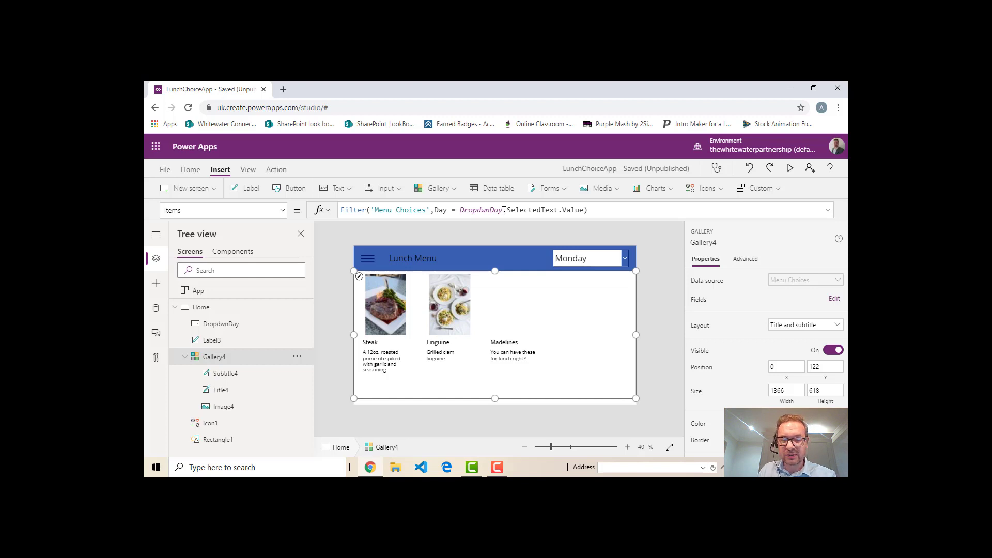
{"action": "left_click", "coordinate": [465, 209]}
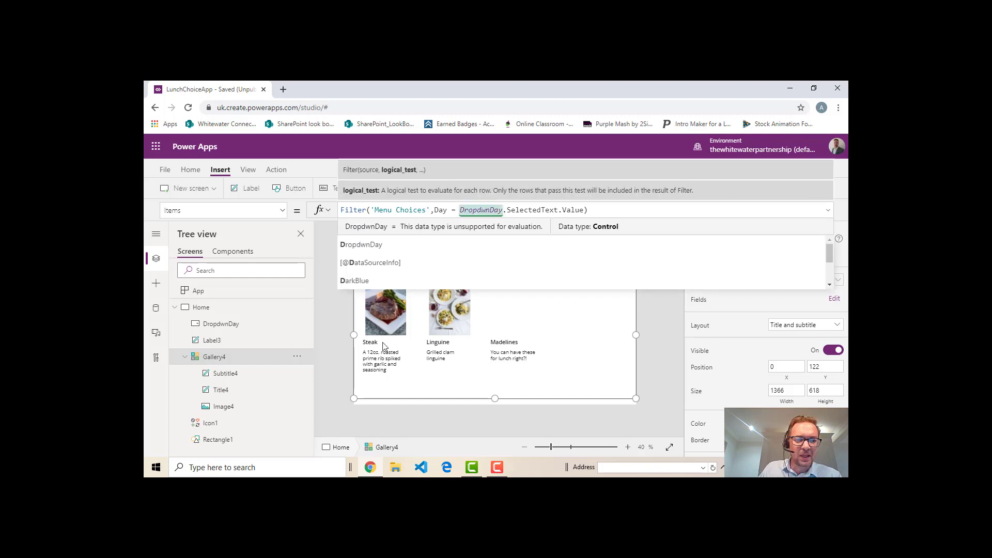
{"action": "left_click", "coordinate": [600, 376]}
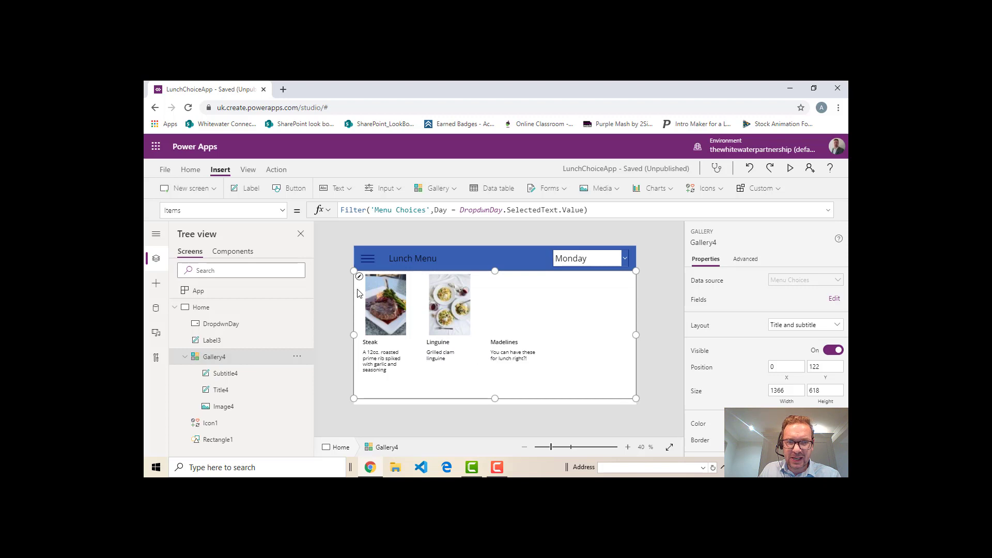
Widen the gallery's item template so the three Monday dishes spread further across the screen
{"action": "left_click", "coordinate": [418, 352]}
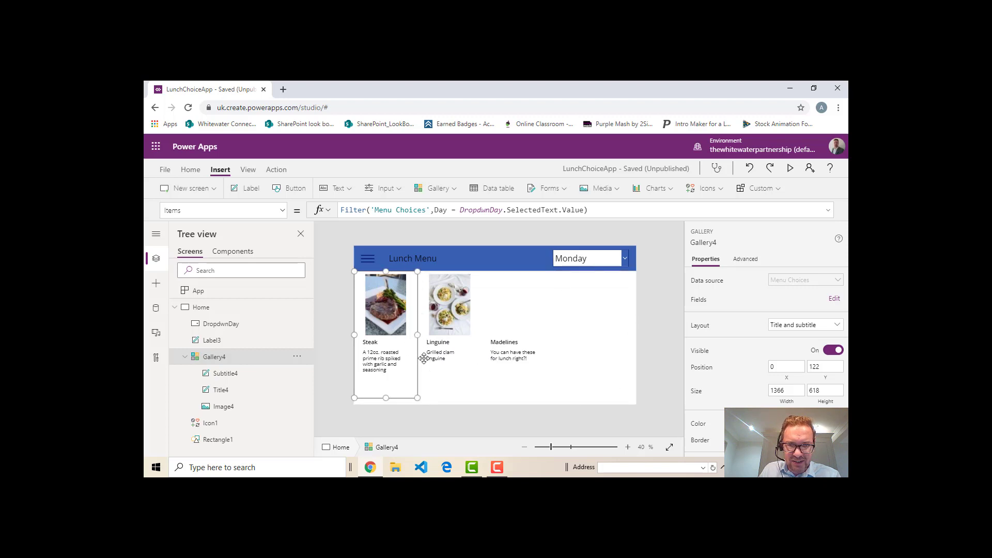
{"action": "mouse_move", "coordinate": [432, 334]}
{"action": "left_mouse_down"}
{"action": "mouse_move", "coordinate": [489, 334]}
{"action": "mouse_move", "coordinate": [417, 337]}
{"action": "mouse_move", "coordinate": [480, 337]}
{"action": "mouse_move", "coordinate": [446, 339]}
{"action": "left_mouse_up"}
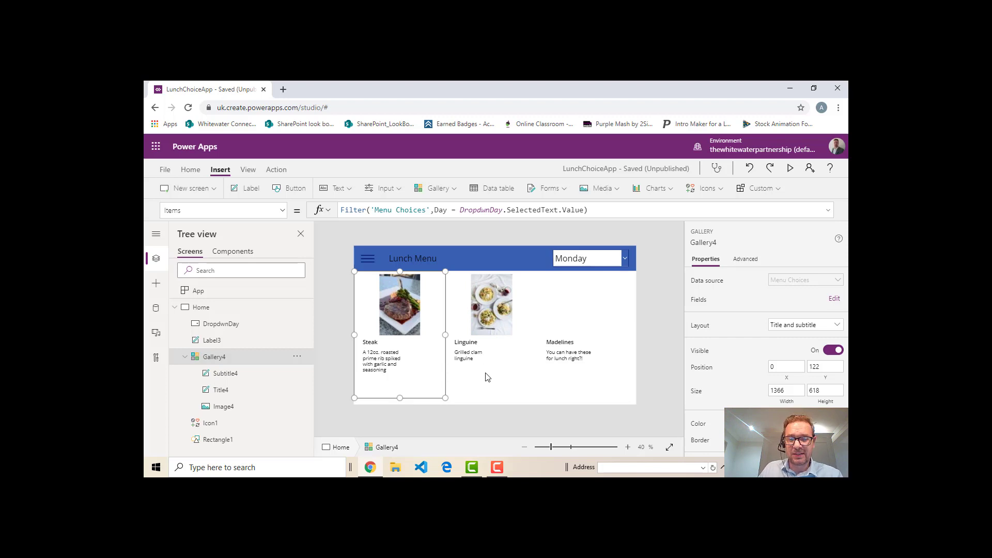
{"action": "left_click_drag", "start_coordinate": [446, 335], "coordinate": [455, 336]}
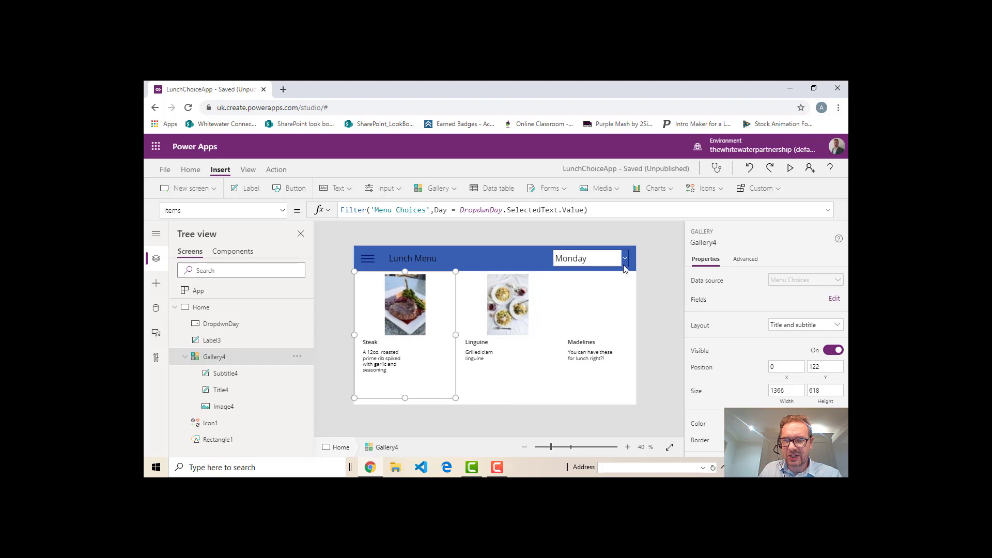
Preview the app with Tuesday chosen in the day drop-down to check the item spacing, and return to editing
{"action": "left_click", "coordinate": [790, 168]}
{"action": "left_click", "coordinate": [756, 163]}
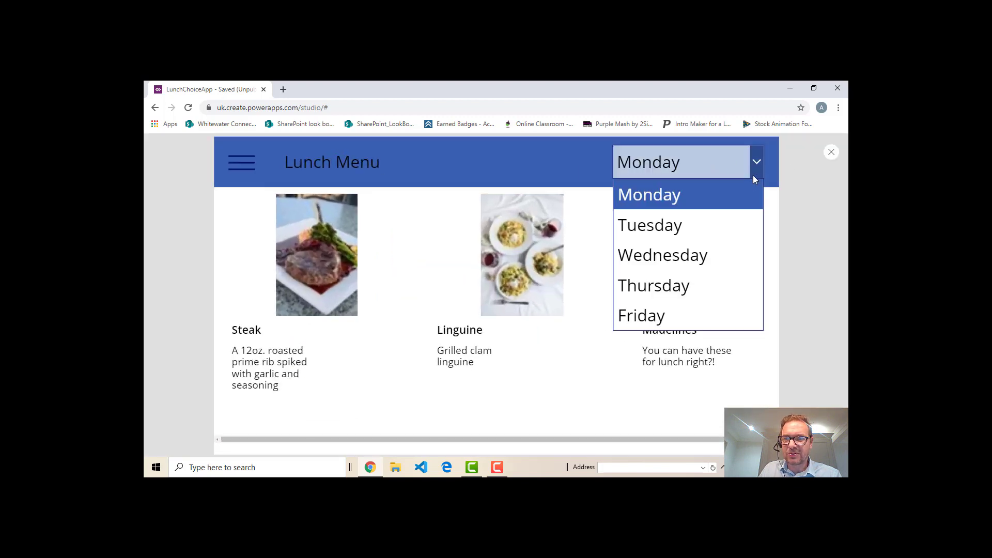
{"action": "left_click", "coordinate": [687, 224]}
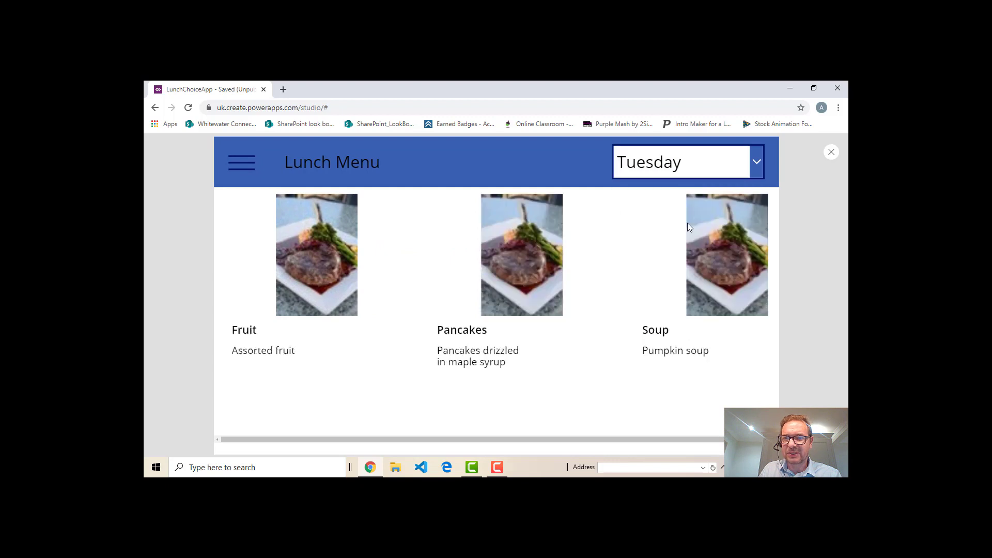
{"action": "left_click", "coordinate": [832, 153]}
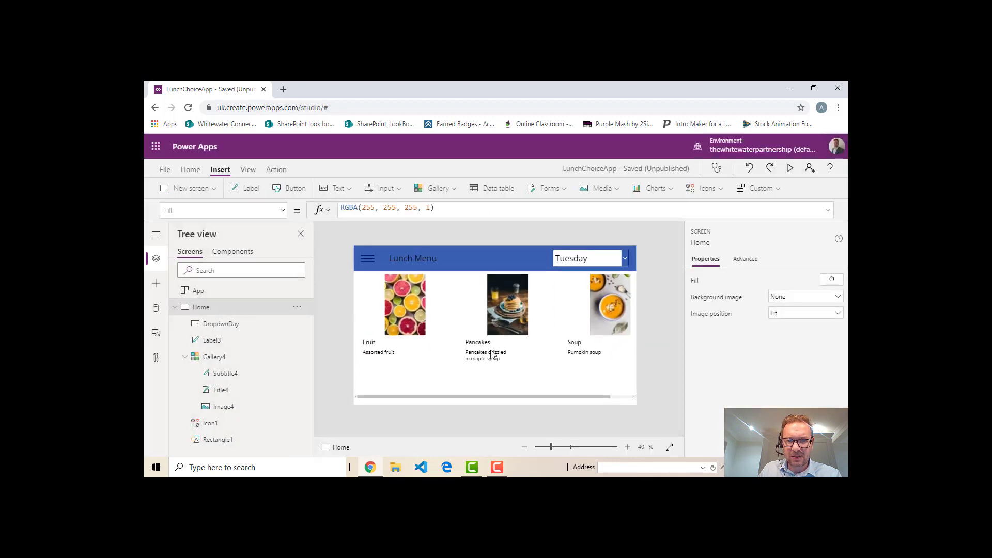
Narrow the gallery's item template slightly, and resize the gallery to about 1273 wide, centred on the screen at about X 46
{"action": "left_click_drag", "start_coordinate": [456, 335], "coordinate": [443, 336]}
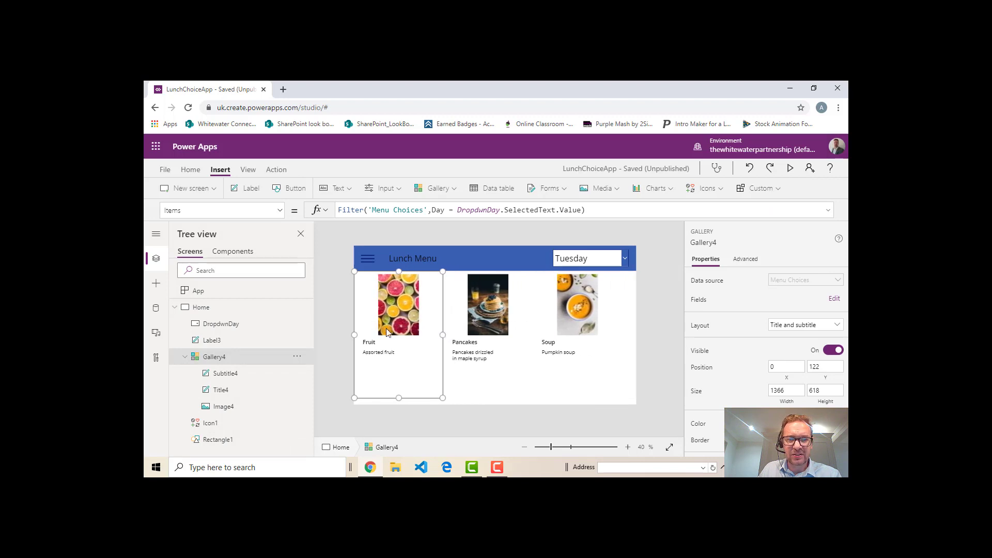
{"action": "left_click", "coordinate": [456, 376]}
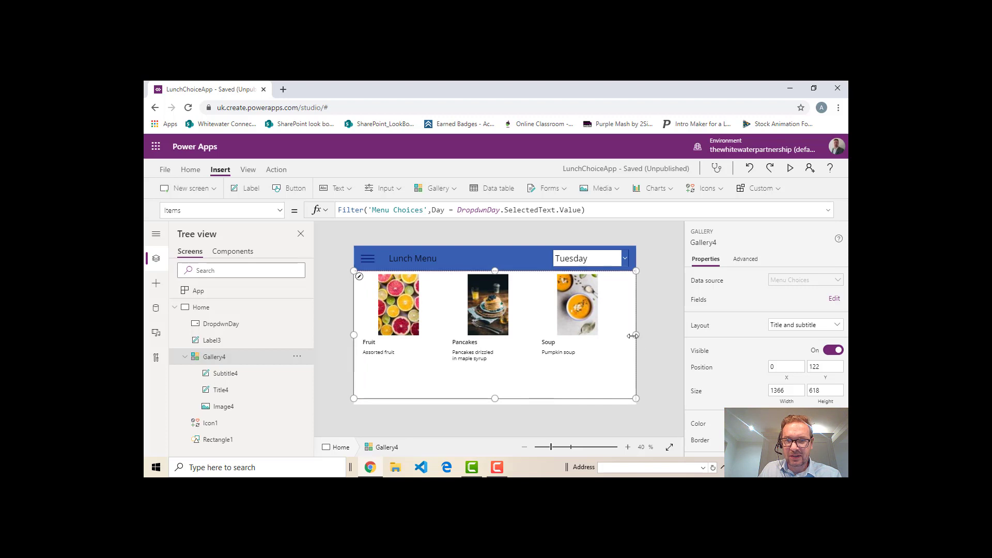
{"action": "left_click_drag", "start_coordinate": [635, 337], "coordinate": [617, 337]}
{"action": "left_click_drag", "start_coordinate": [493, 378], "coordinate": [502, 378]}
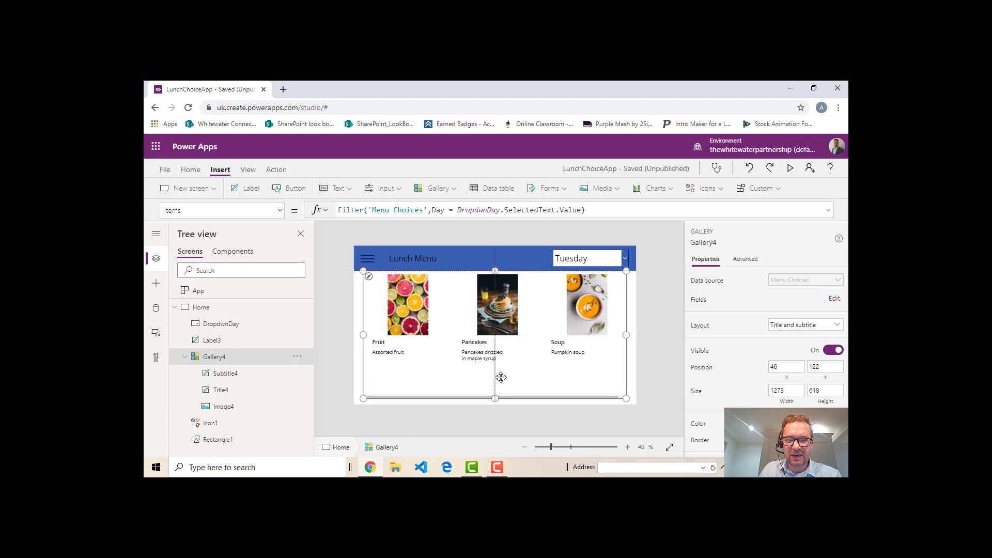
Move the title and subtitle labels in the gallery template to line up with the dish image's left edge
{"action": "left_click", "coordinate": [393, 347]}
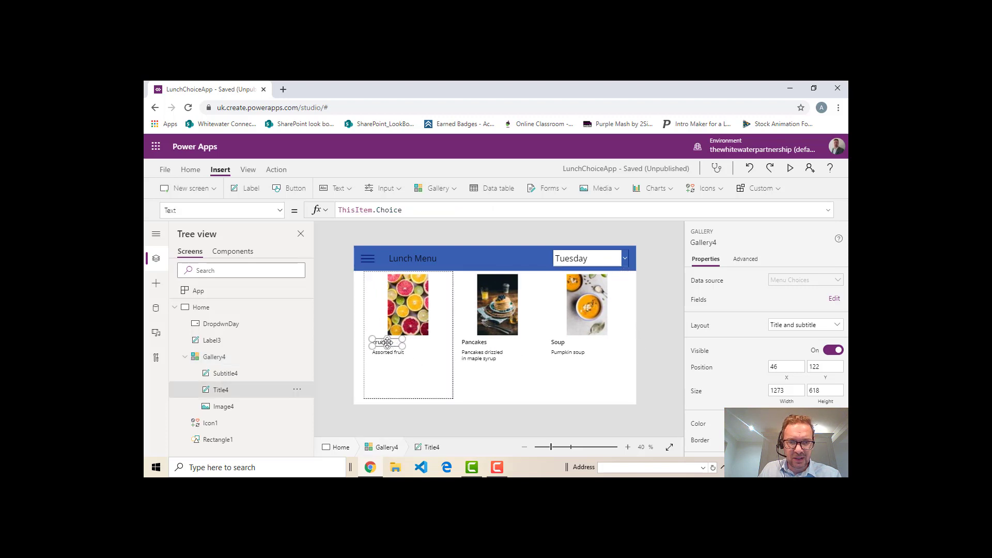
{"action": "mouse_move", "coordinate": [399, 344]}
{"action": "left_mouse_down"}
{"action": "mouse_move", "coordinate": [412, 342]}
{"action": "mouse_move", "coordinate": [405, 354]}
{"action": "left_mouse_up"}
{"action": "left_click", "coordinate": [388, 354]}
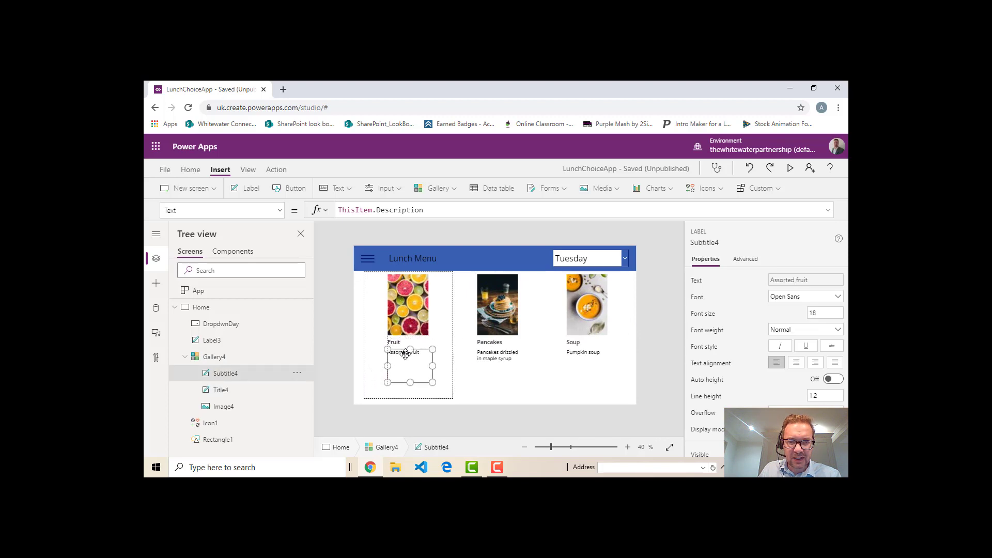
{"action": "left_click", "coordinate": [501, 389]}
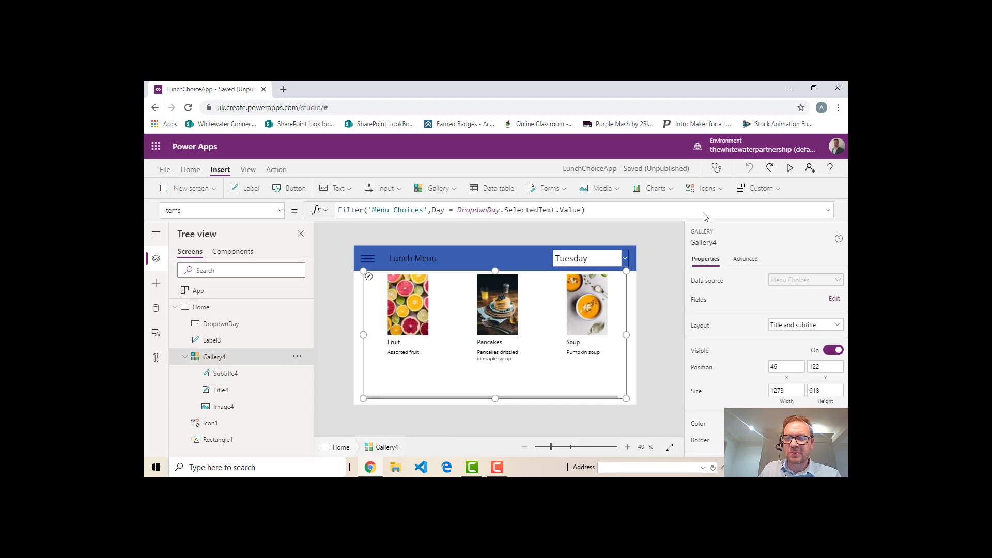
Preview the realigned gallery, switch the day drop-down to Monday, and return to editing
{"action": "left_click", "coordinate": [790, 168]}
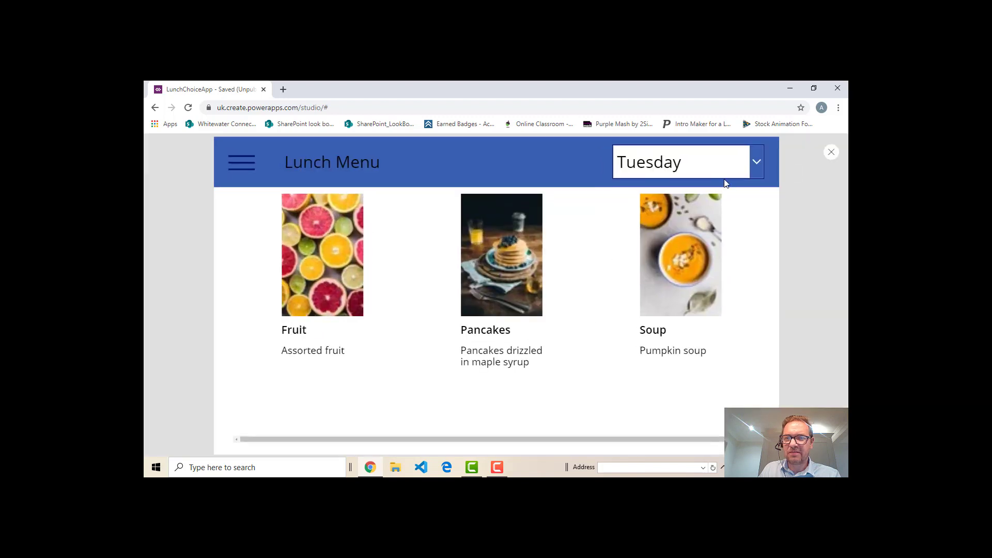
{"action": "left_click", "coordinate": [755, 162]}
{"action": "left_click", "coordinate": [677, 200]}
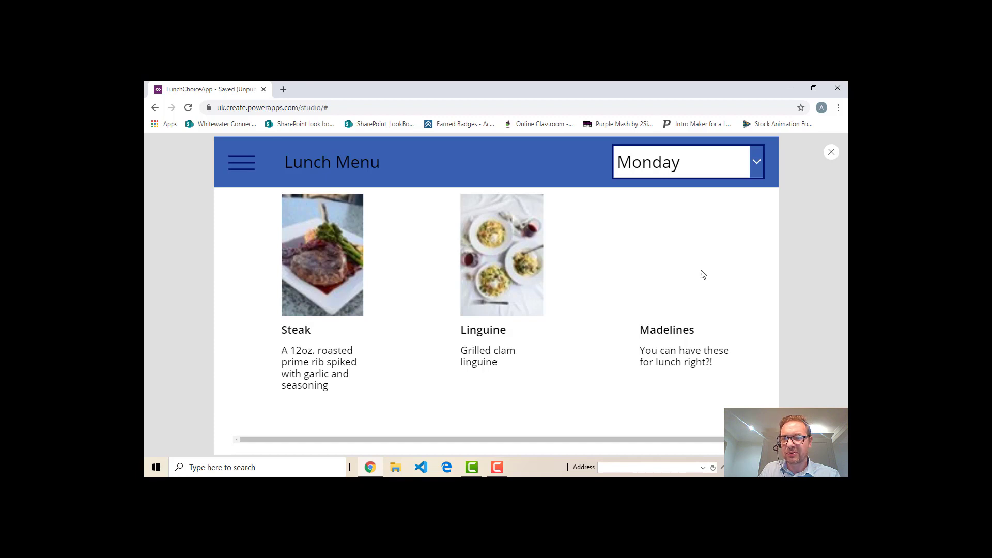
{"action": "left_click", "coordinate": [832, 152]}
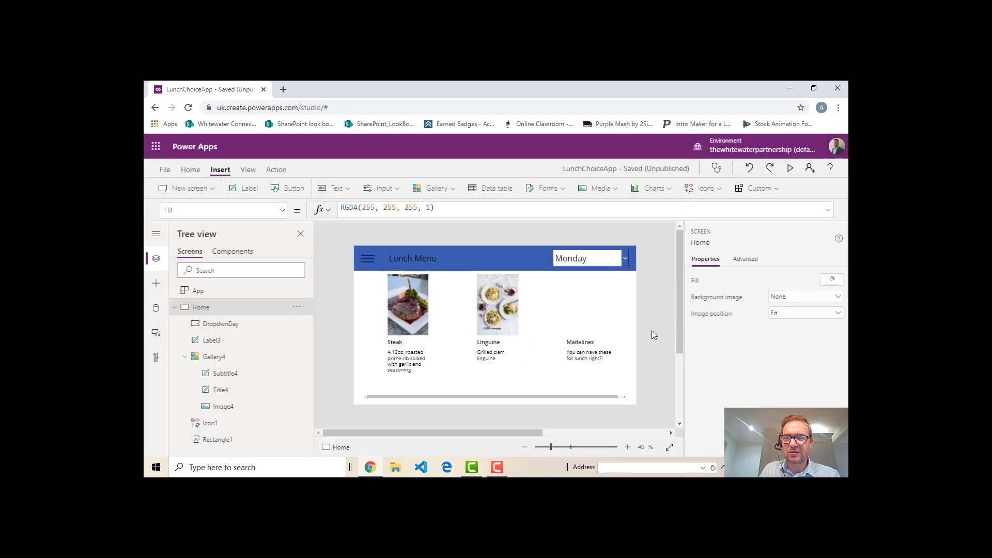
Open the Connected SharePoint site in a new browser tab and bring up its Menu Choices list
{"action": "left_click", "coordinate": [283, 90]}
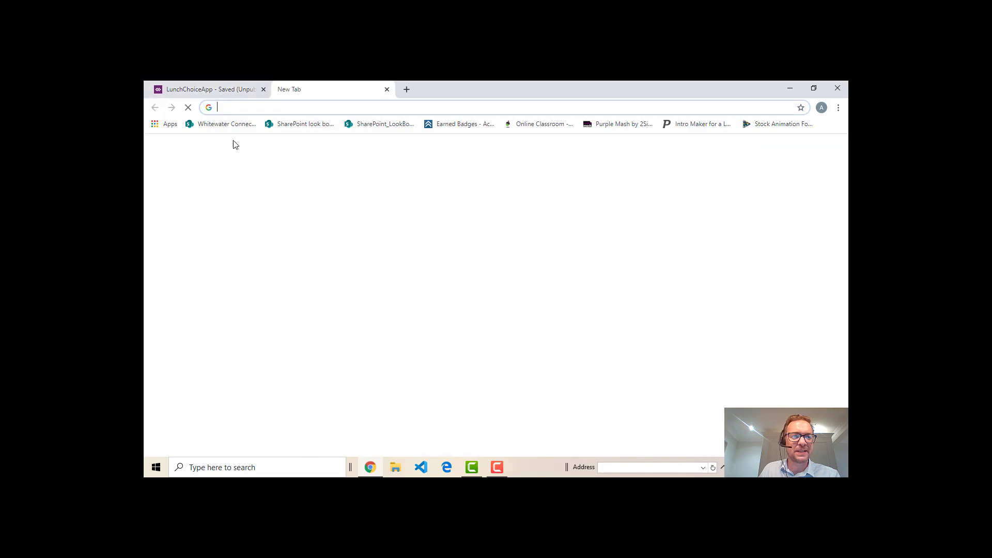
{"action": "left_click", "coordinate": [213, 125]}
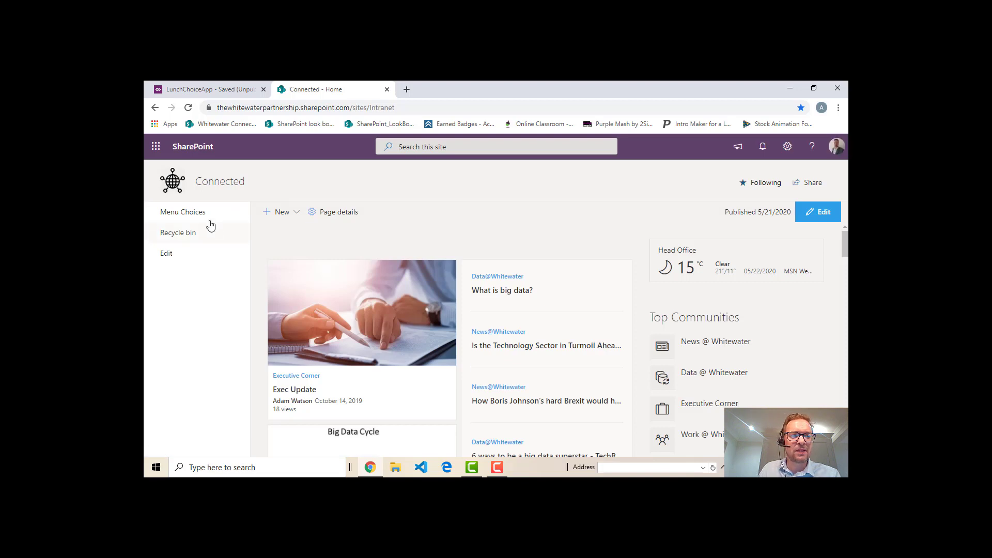
{"action": "left_click", "coordinate": [194, 213]}
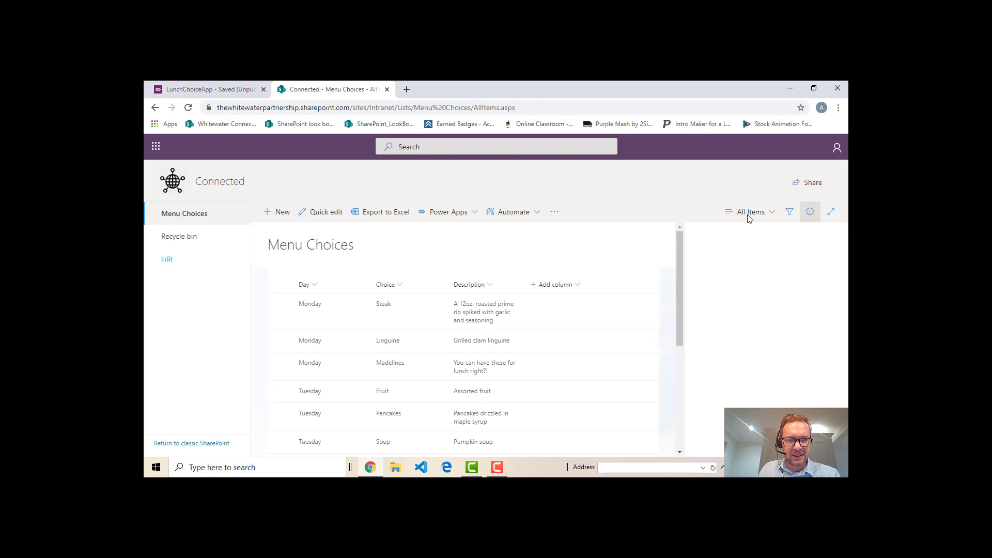
Go to the SharePoint site's contents, open the Lunch Pics library and look through its picture files
{"action": "left_click", "coordinate": [787, 147]}
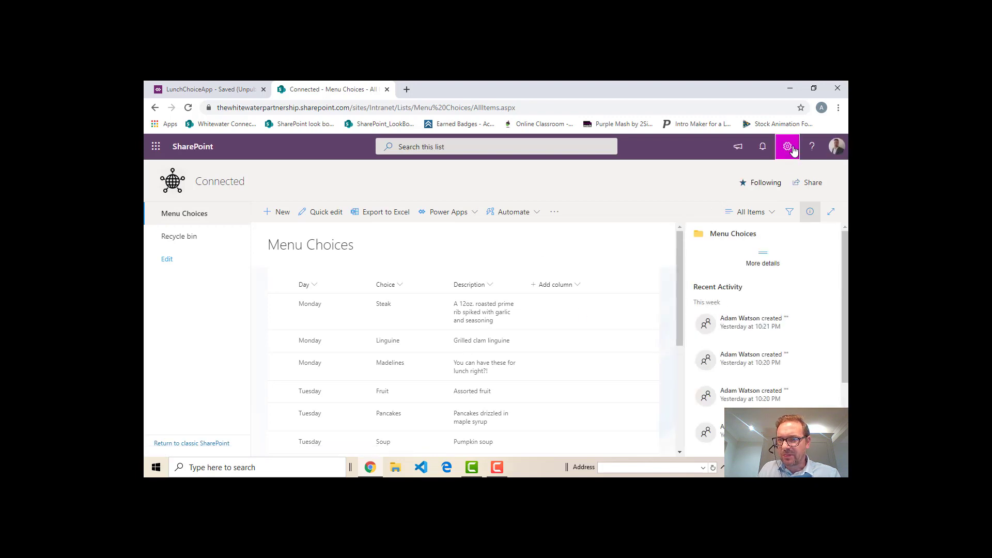
{"action": "left_click", "coordinate": [718, 244]}
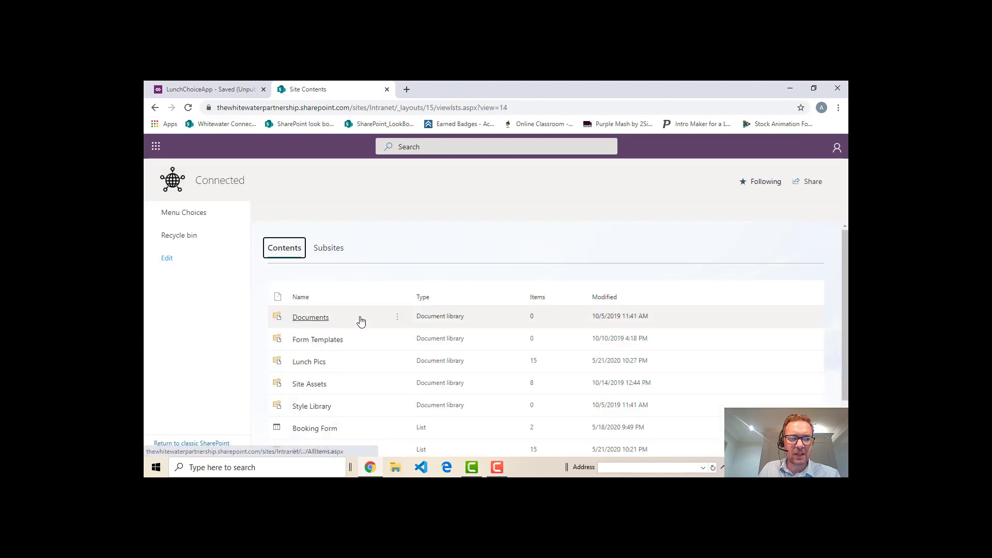
{"action": "scroll", "coordinate": [362, 330], "scroll_direction": "down", "scroll_amount": 2}
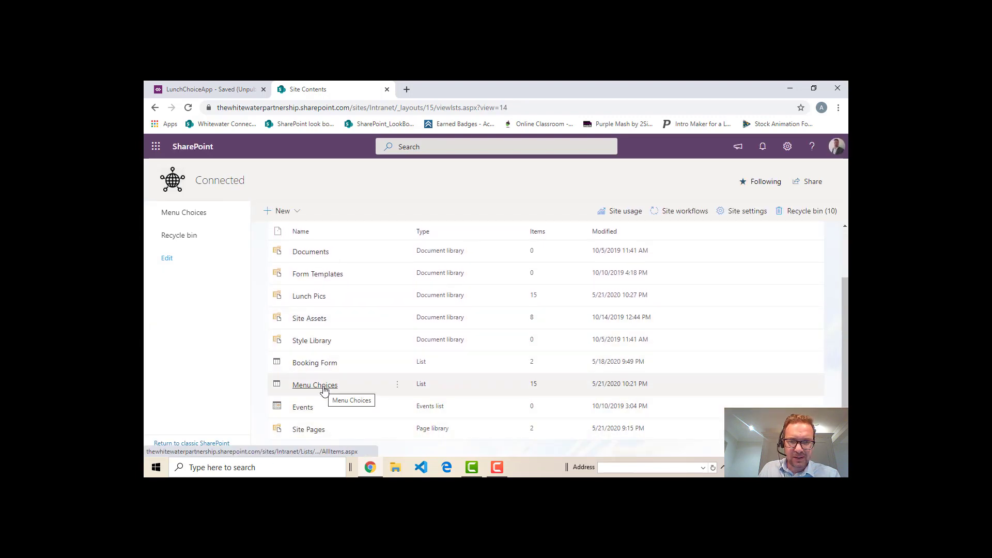
{"action": "scroll", "coordinate": [318, 381], "scroll_direction": "up", "scroll_amount": 2}
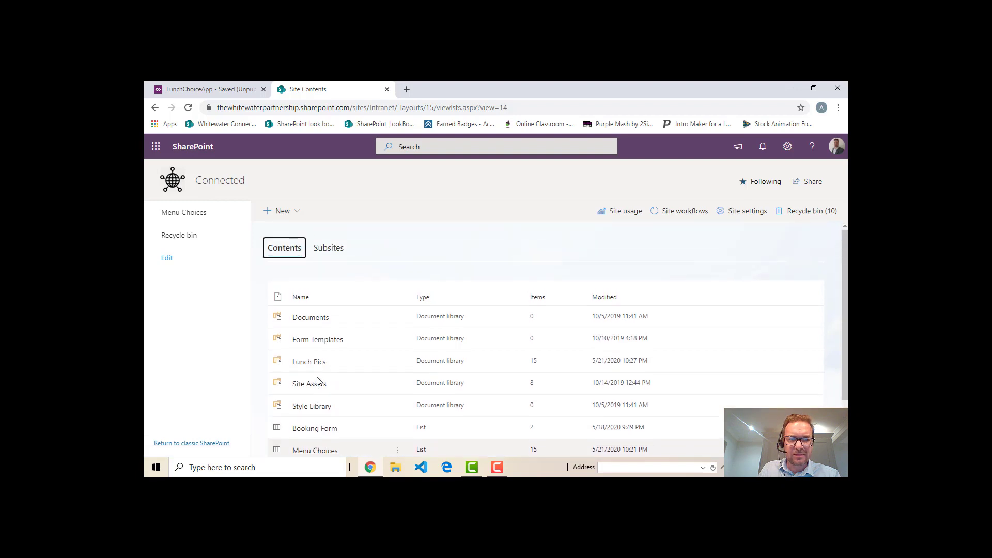
{"action": "left_click", "coordinate": [312, 361]}
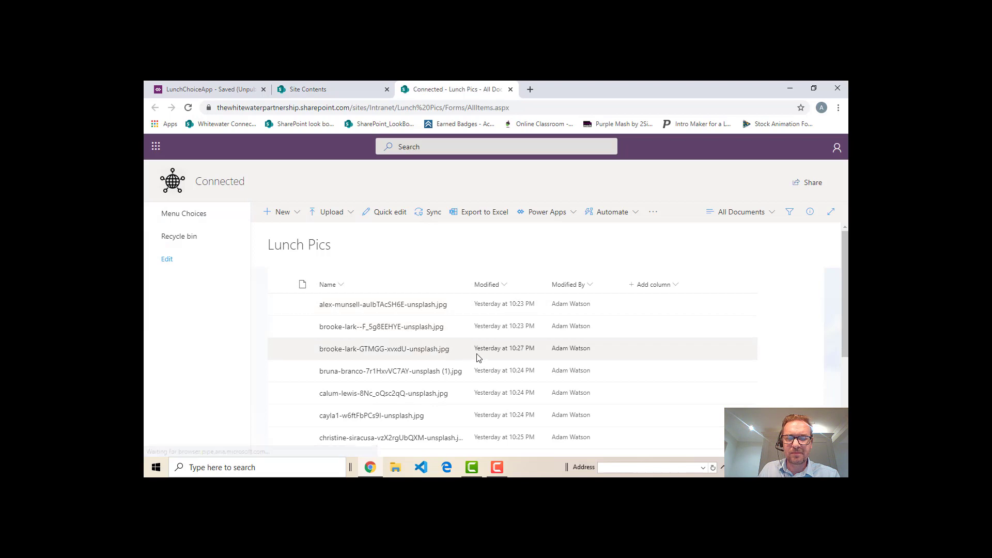
{"action": "scroll", "coordinate": [476, 354], "scroll_direction": "down", "scroll_amount": 2}
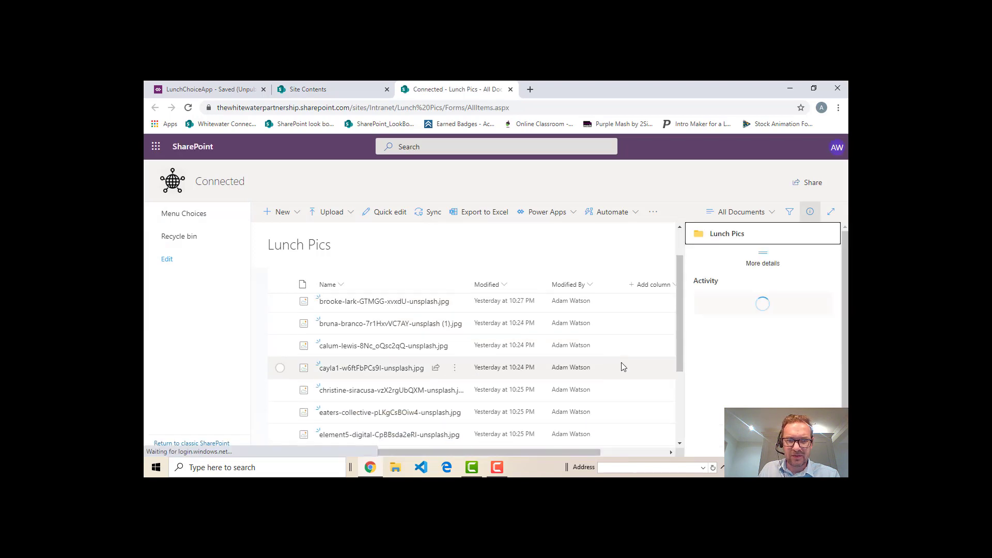
{"action": "scroll", "coordinate": [622, 367], "scroll_direction": "up", "scroll_amount": 1}
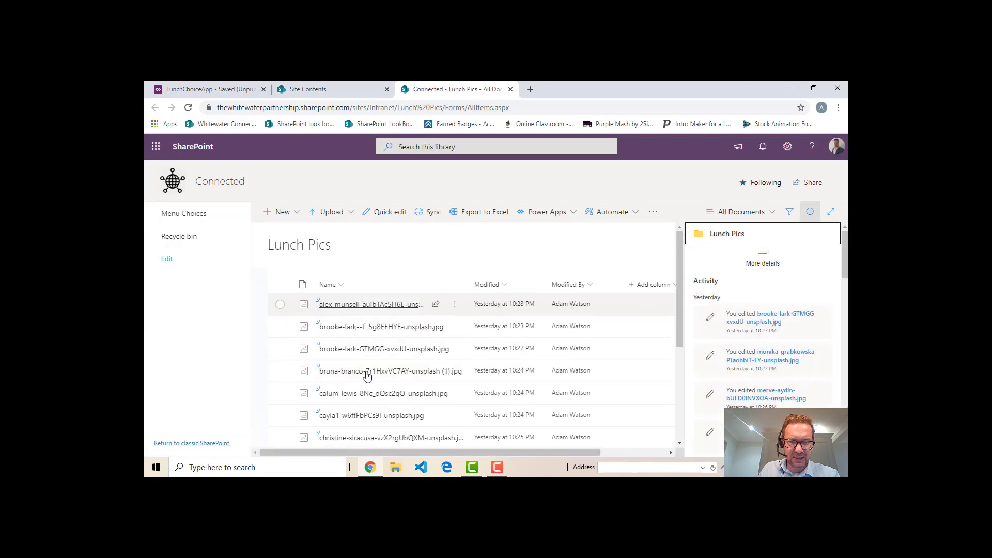
Select the third picture in the Lunch Pics library and correct its Title property to Madelines, removing the _Typo suffix
{"action": "left_click", "coordinate": [280, 350]}
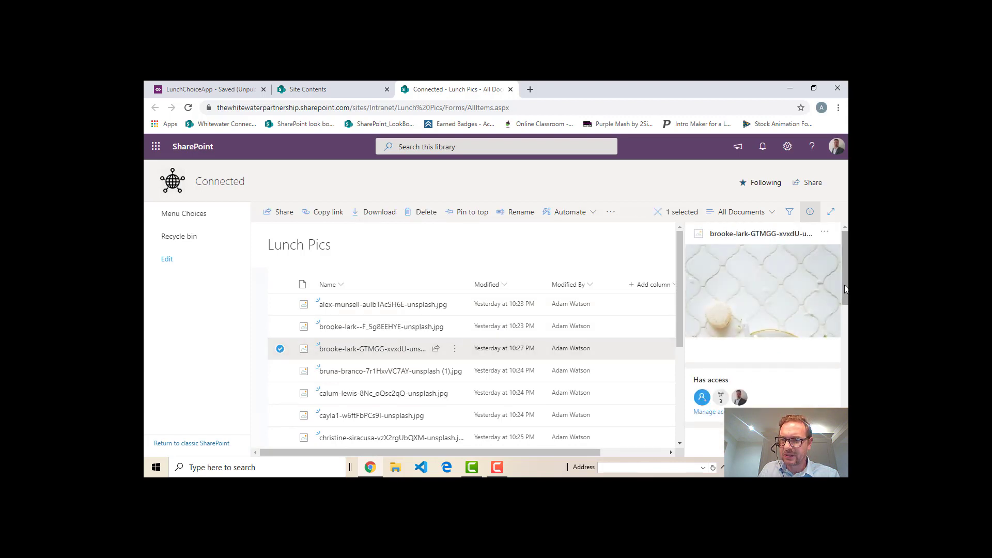
{"action": "left_click_drag", "start_coordinate": [845, 290], "coordinate": [846, 339]}
{"action": "scroll", "coordinate": [791, 336], "scroll_direction": "down", "scroll_amount": 1}
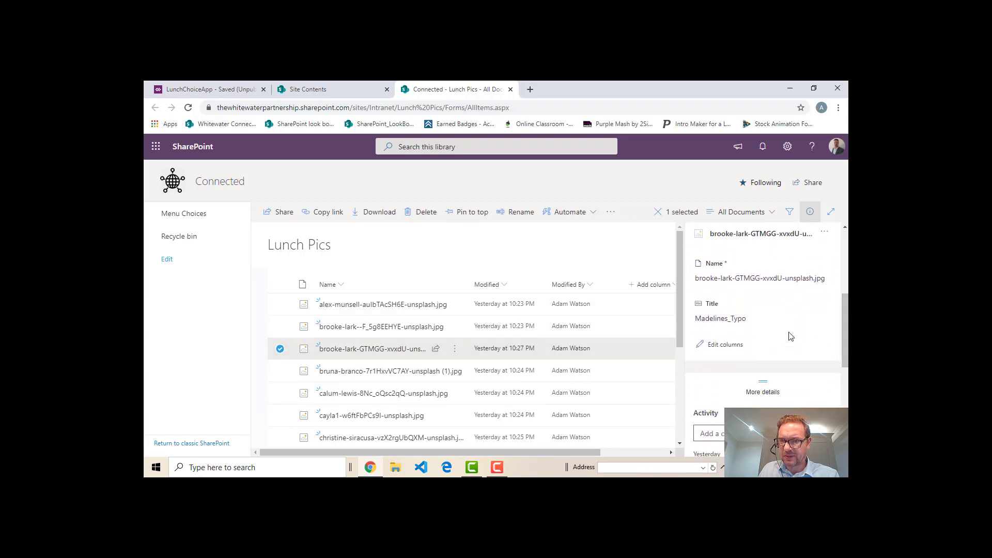
{"action": "left_click", "coordinate": [740, 319]}
{"action": "left_click", "coordinate": [742, 319]}
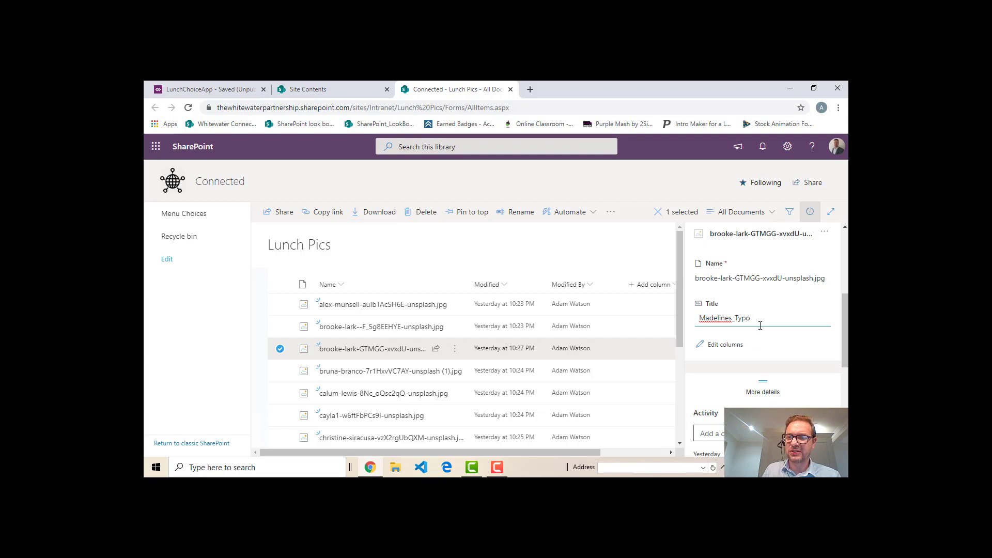
{"action": "key", "text": "BackSpace"}
{"action": "key", "text": "BackSpace"}
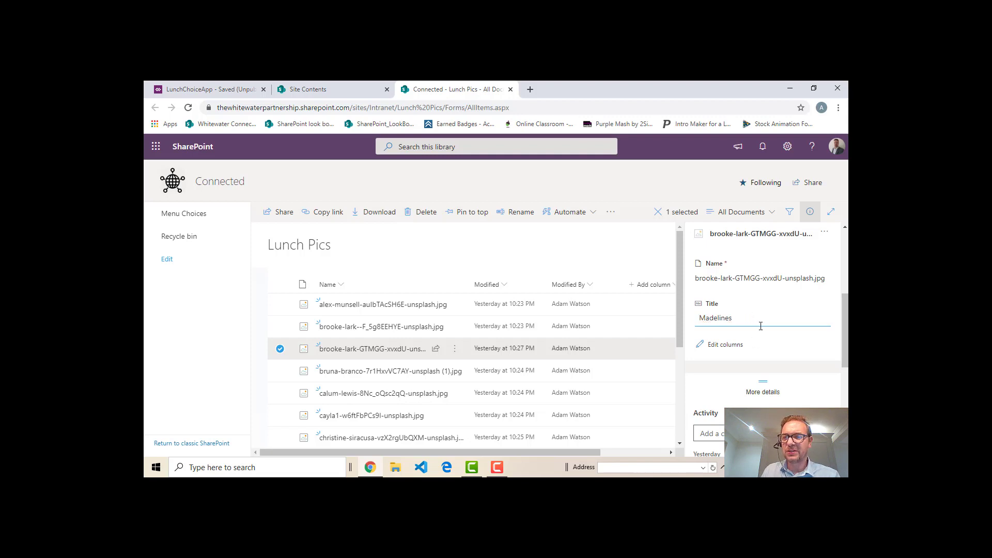
{"action": "key", "text": "Return"}
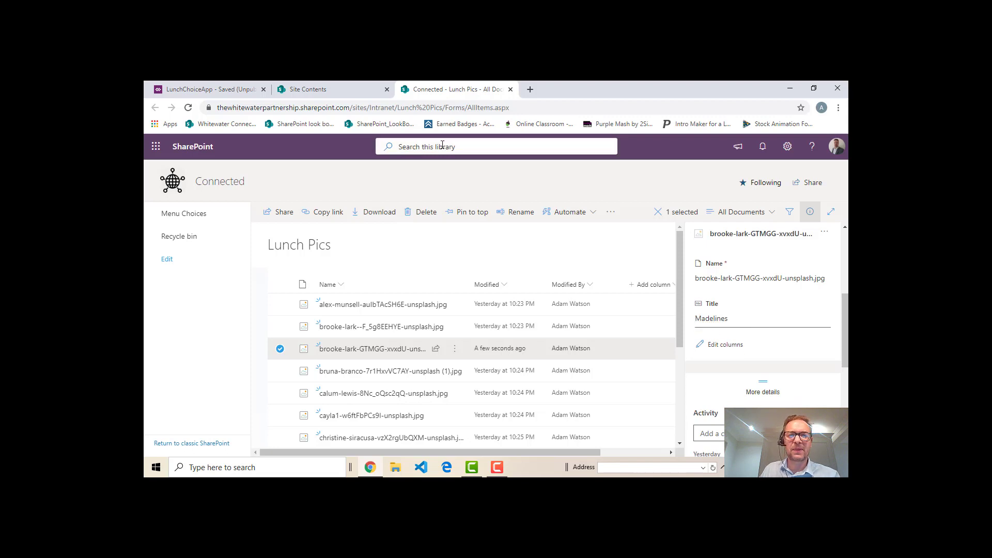
Close both SharePoint browser tabs and refresh the Lunch Pics data source in the lunch menu app
{"action": "left_click", "coordinate": [510, 89]}
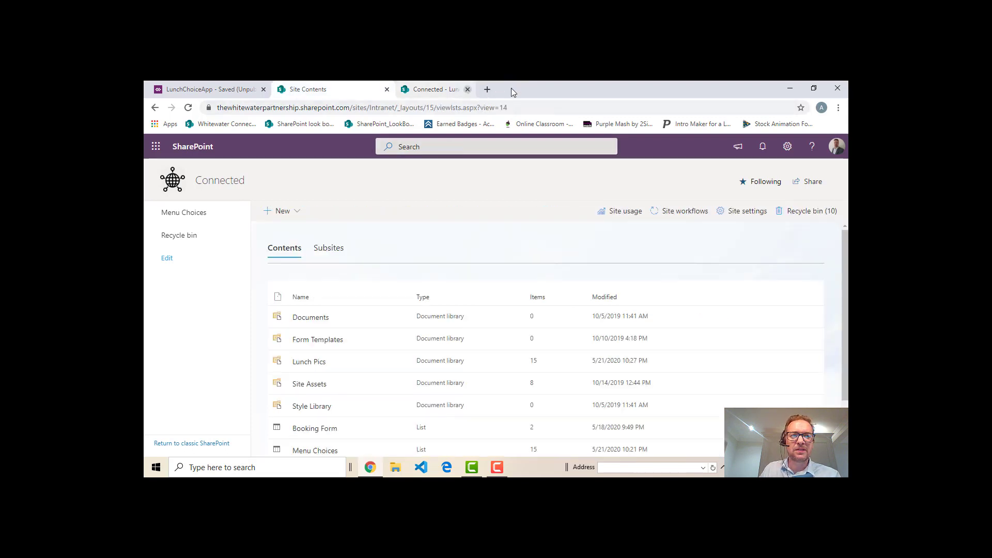
{"action": "left_click", "coordinate": [386, 89]}
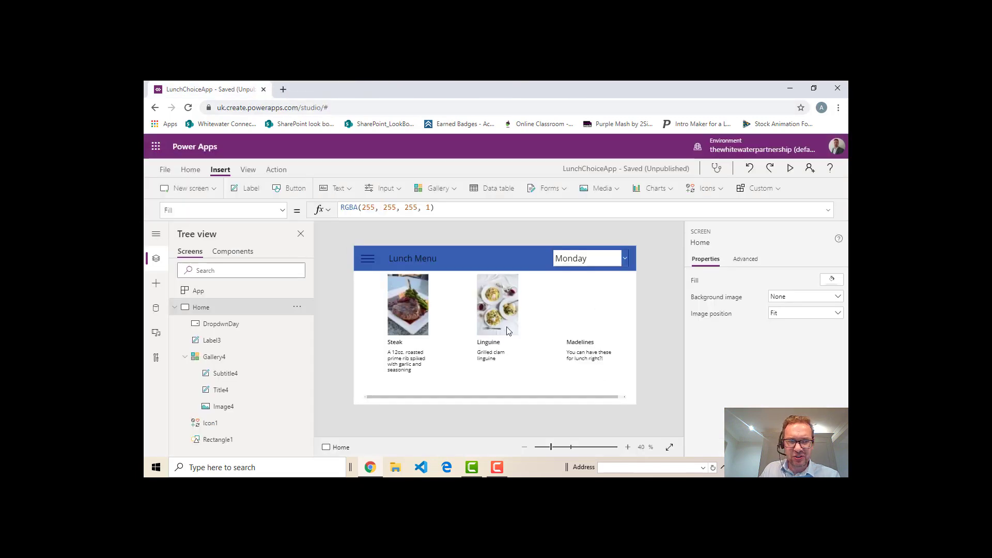
{"action": "left_click", "coordinate": [156, 309]}
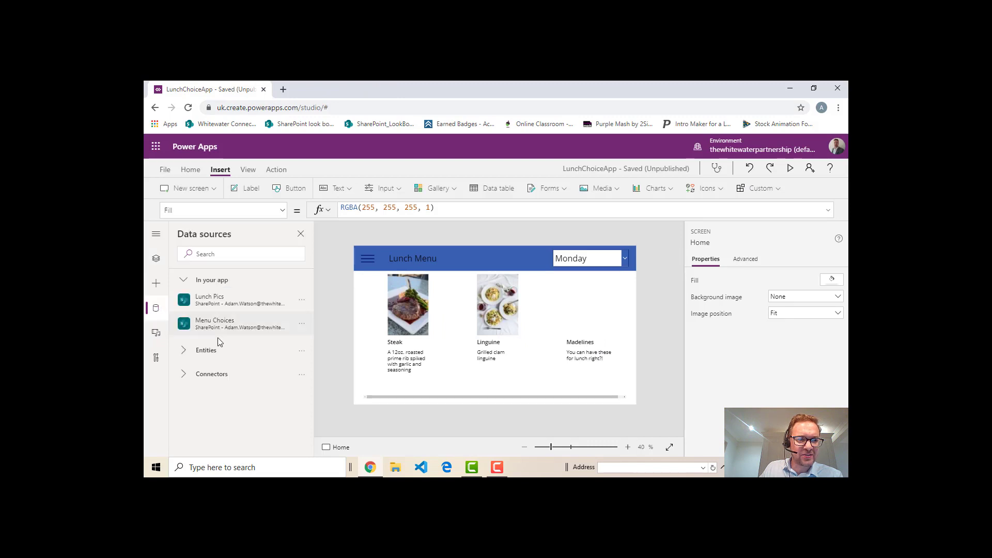
{"action": "mouse_move", "coordinate": [259, 301]}
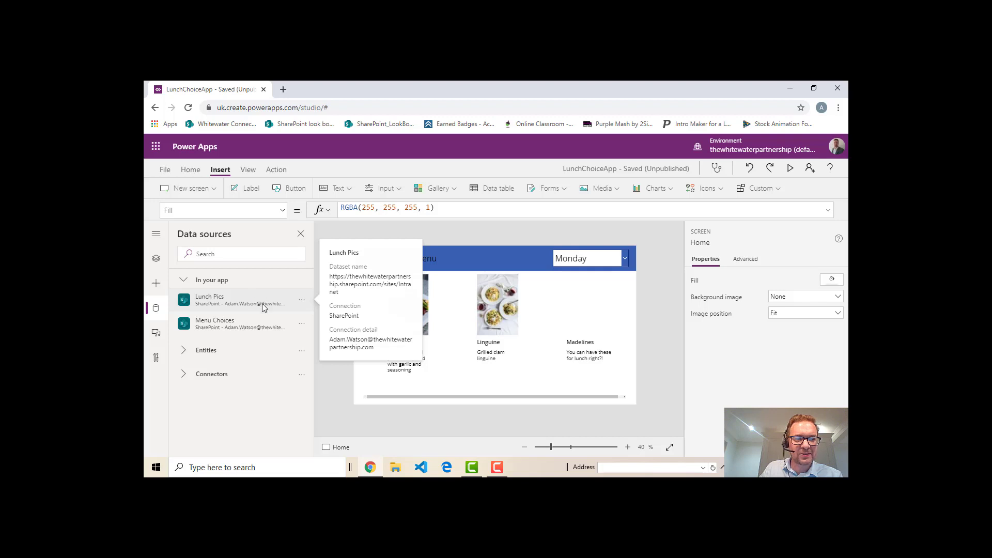
{"action": "left_click", "coordinate": [302, 301]}
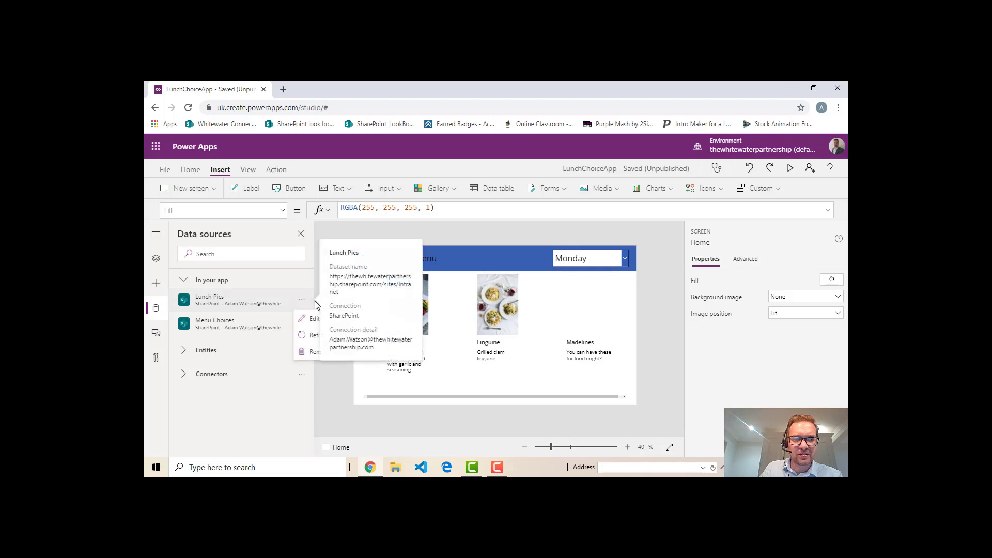
{"action": "left_click", "coordinate": [320, 335]}
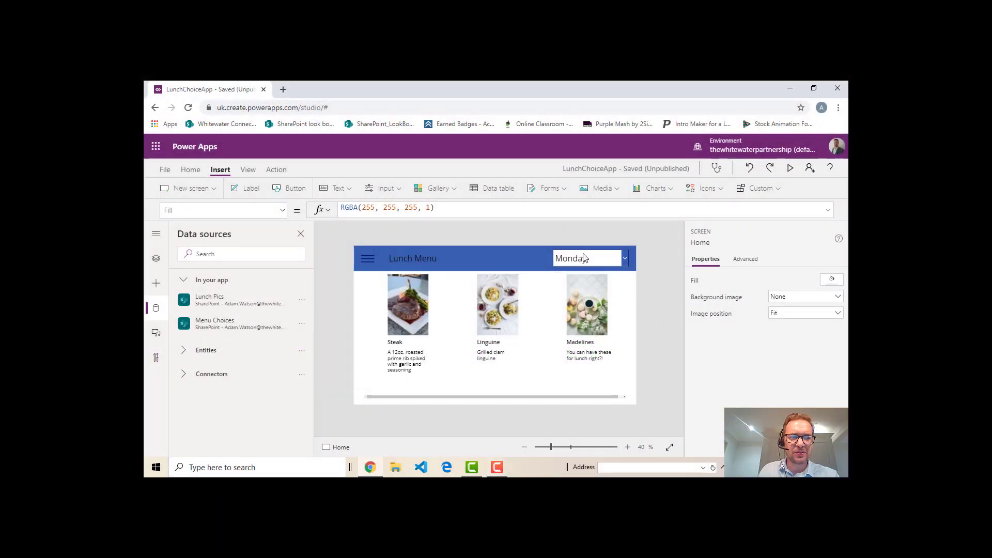
Insert a button on the Home screen and place it directly beneath the blue header, flush with the screen's edge at X 0, Y 122
{"action": "left_click", "coordinate": [156, 259]}
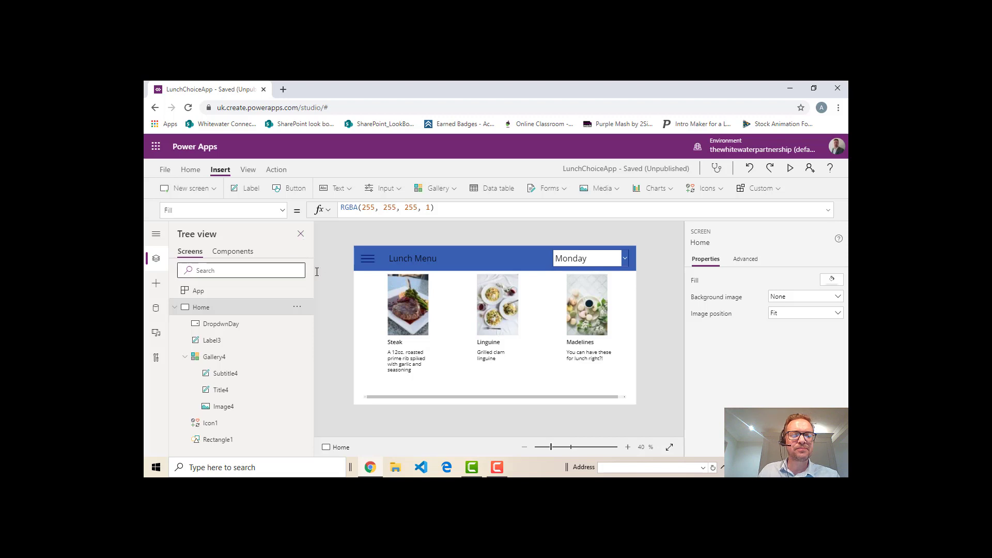
{"action": "left_click", "coordinate": [295, 189]}
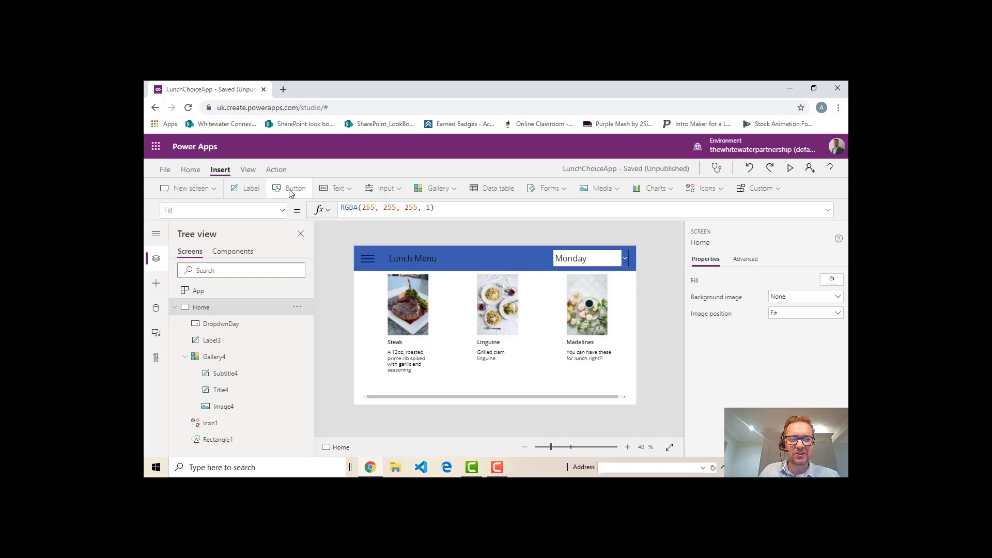
{"action": "left_click_drag", "start_coordinate": [380, 254], "coordinate": [440, 291]}
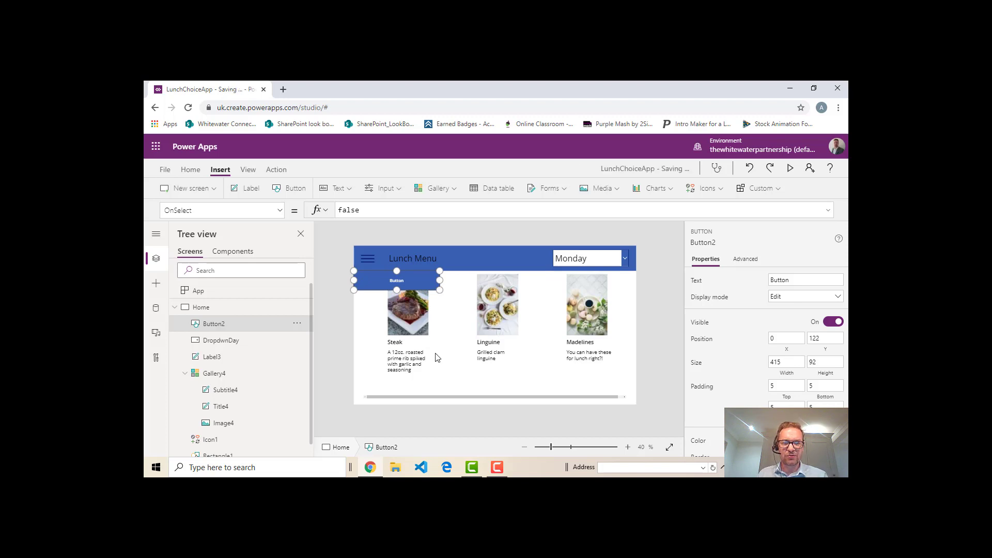
Paste two copies of the button and stack them directly beneath the original at X 0, Y 214 and Y 306
{"action": "key", "text": "ctrl+v"}
{"action": "key", "text": "ctrl+v"}
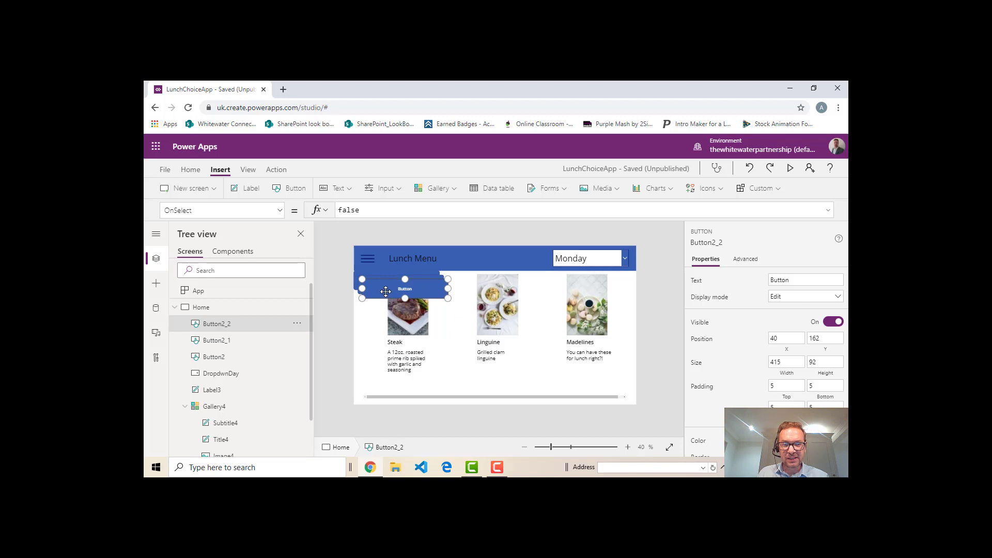
{"action": "left_click_drag", "start_coordinate": [386, 293], "coordinate": [382, 353]}
{"action": "left_click_drag", "start_coordinate": [382, 288], "coordinate": [374, 301]}
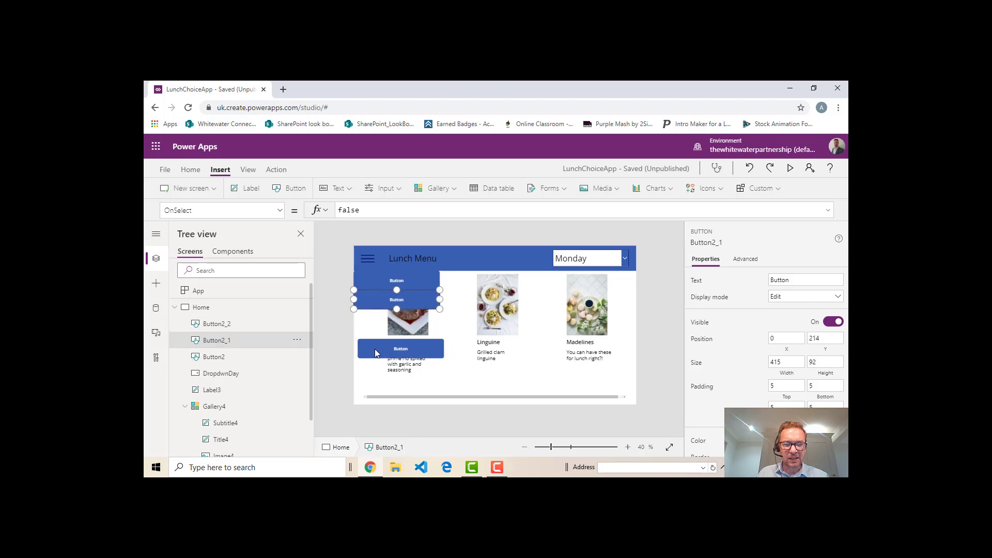
{"action": "left_click_drag", "start_coordinate": [380, 349], "coordinate": [378, 318]}
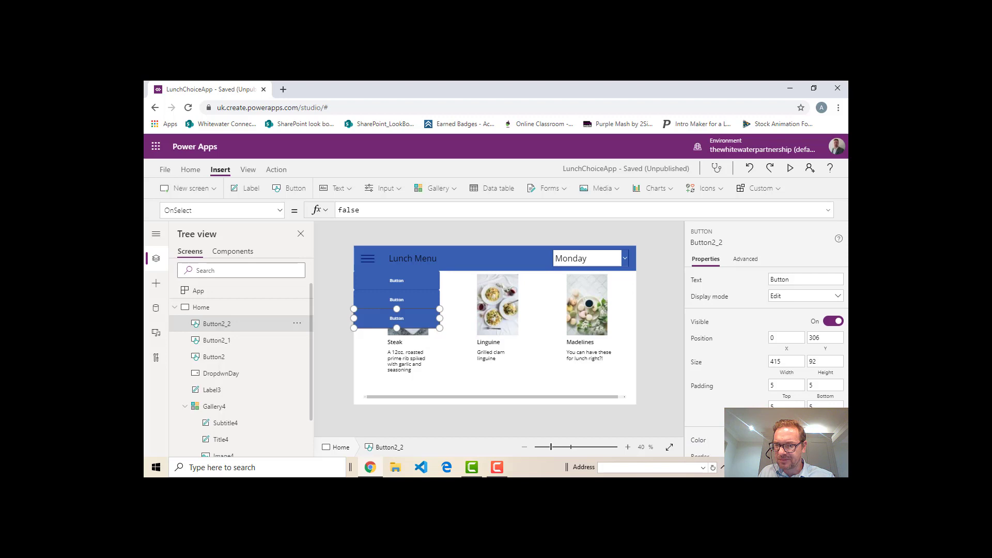
Give all three stacked buttons the same mid-grey theme colour as their fill
{"action": "scroll", "coordinate": [765, 361], "scroll_direction": "down", "scroll_amount": 2}
{"action": "left_click", "coordinate": [832, 339]}
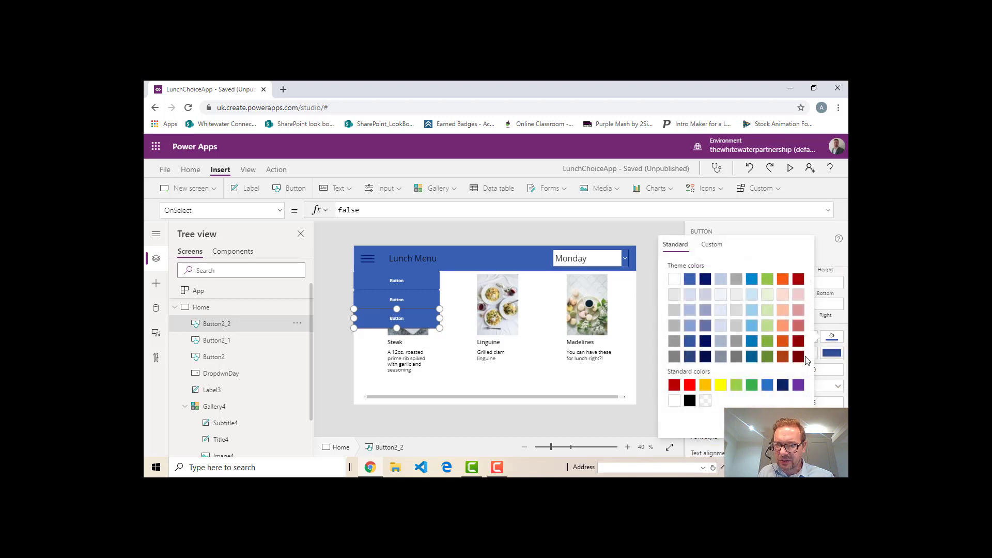
{"action": "left_click", "coordinate": [674, 342]}
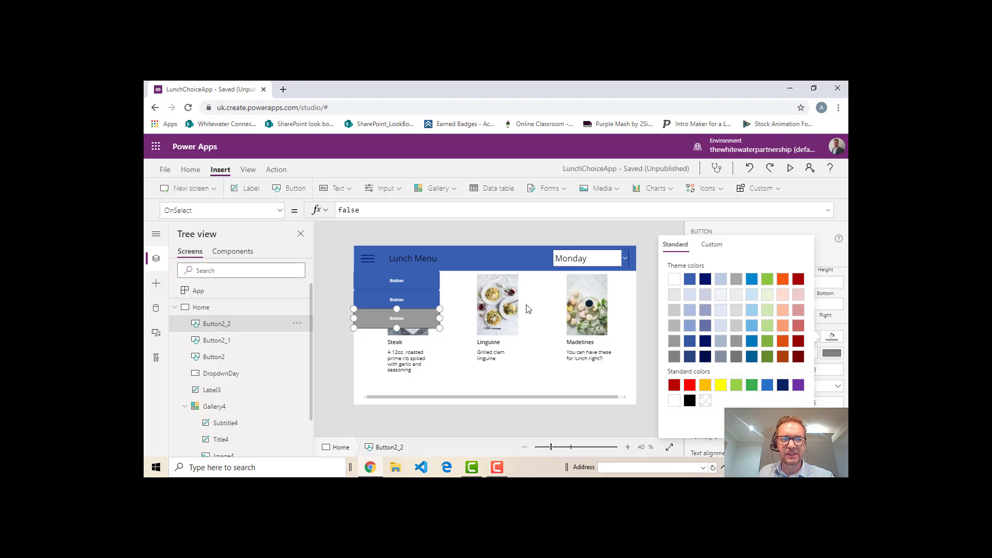
{"action": "left_click", "coordinate": [419, 299]}
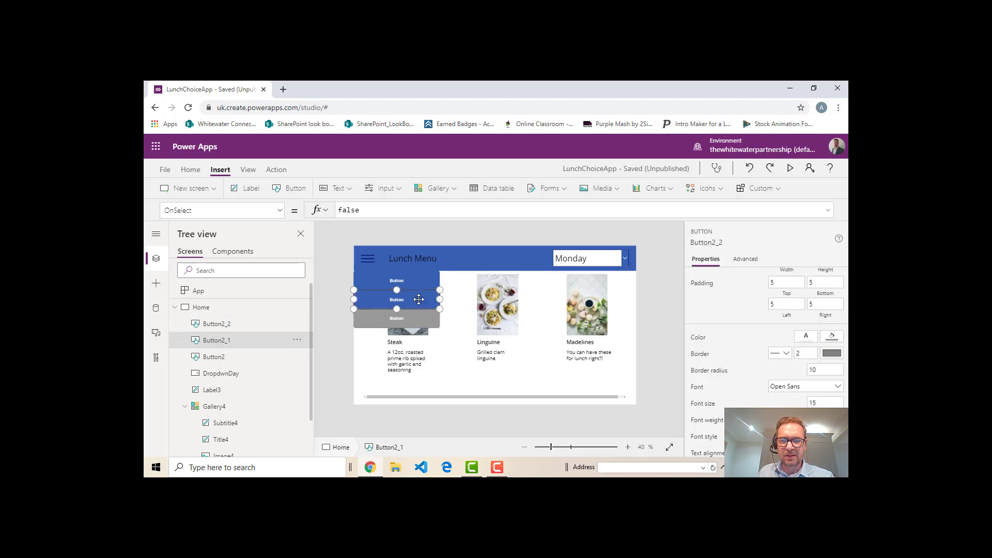
{"action": "left_click", "coordinate": [832, 336]}
{"action": "left_click", "coordinate": [674, 341]}
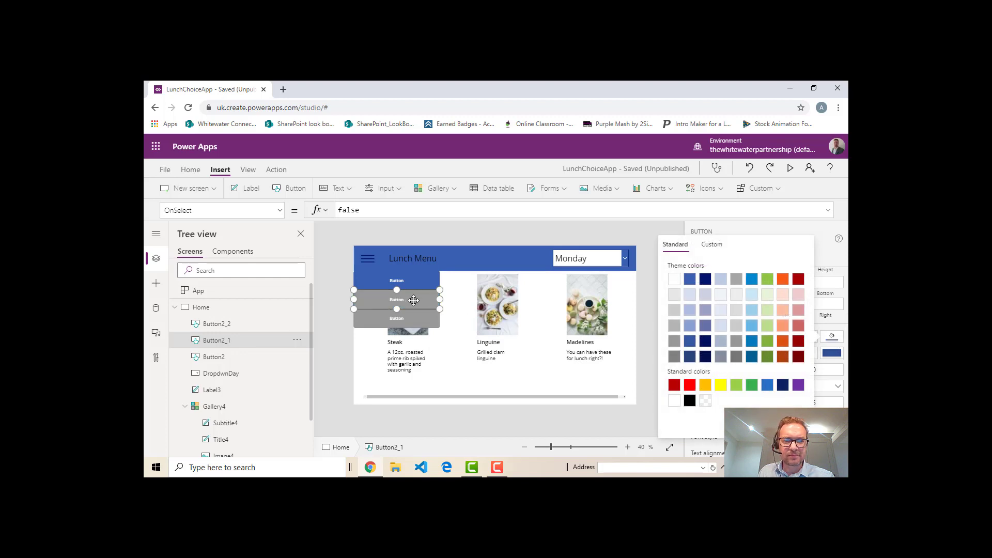
{"action": "left_click", "coordinate": [418, 283]}
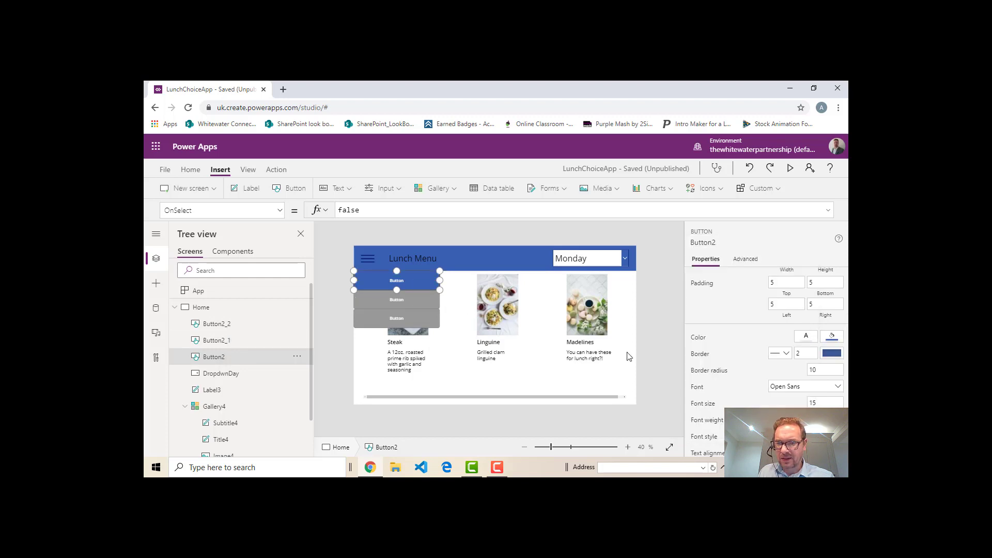
{"action": "left_click", "coordinate": [832, 337]}
{"action": "left_click", "coordinate": [675, 344]}
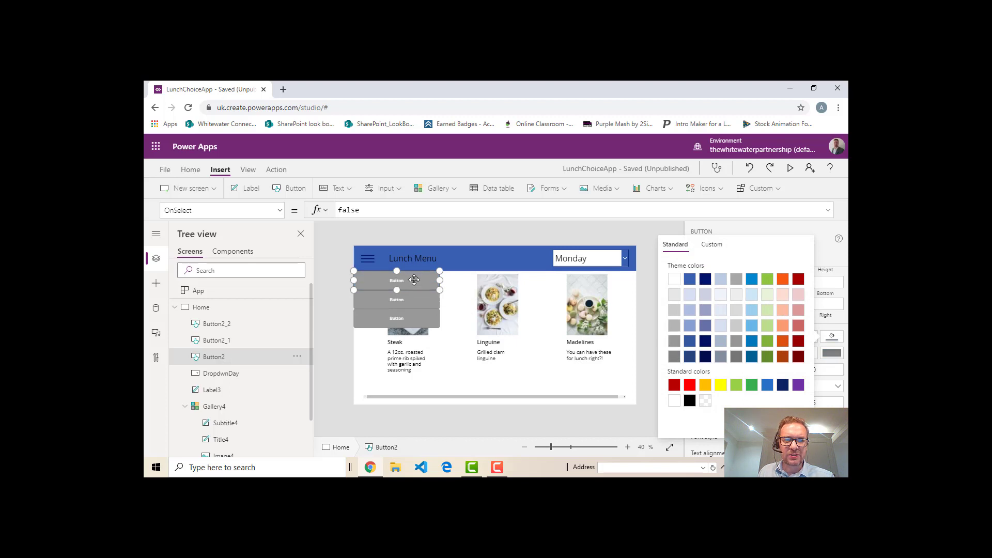
Label the top button Orders and the middle button Allegies
{"action": "double_click", "coordinate": [396, 281]}
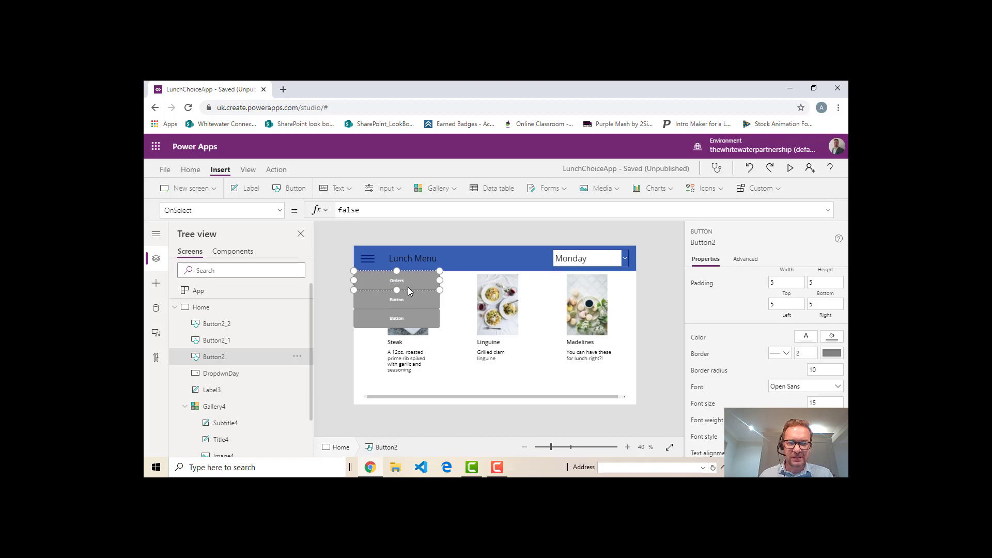
{"action": "double_click", "coordinate": [402, 302]}
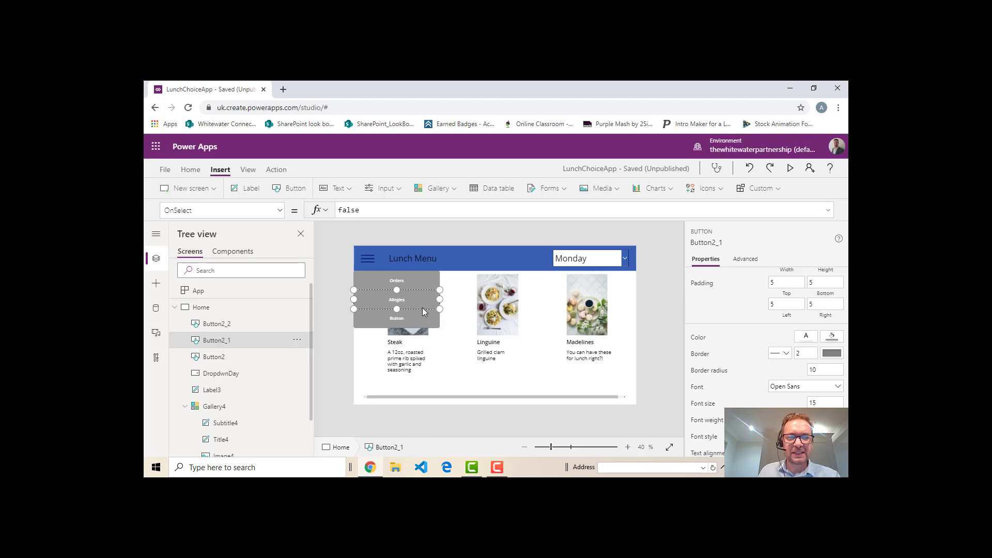
Set the text size of all three stacked buttons to 20
{"action": "left_click", "coordinate": [410, 285]}
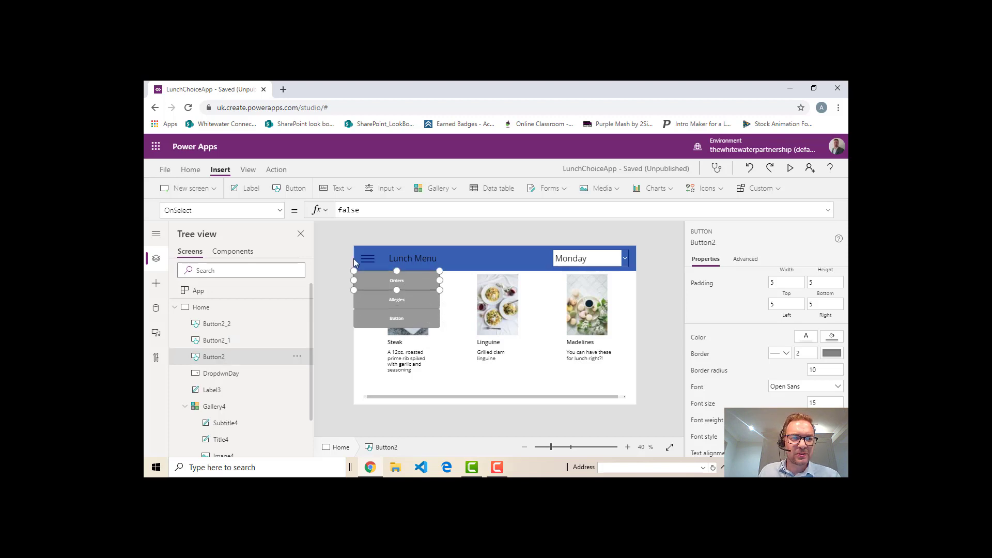
{"action": "left_click", "coordinate": [281, 212]}
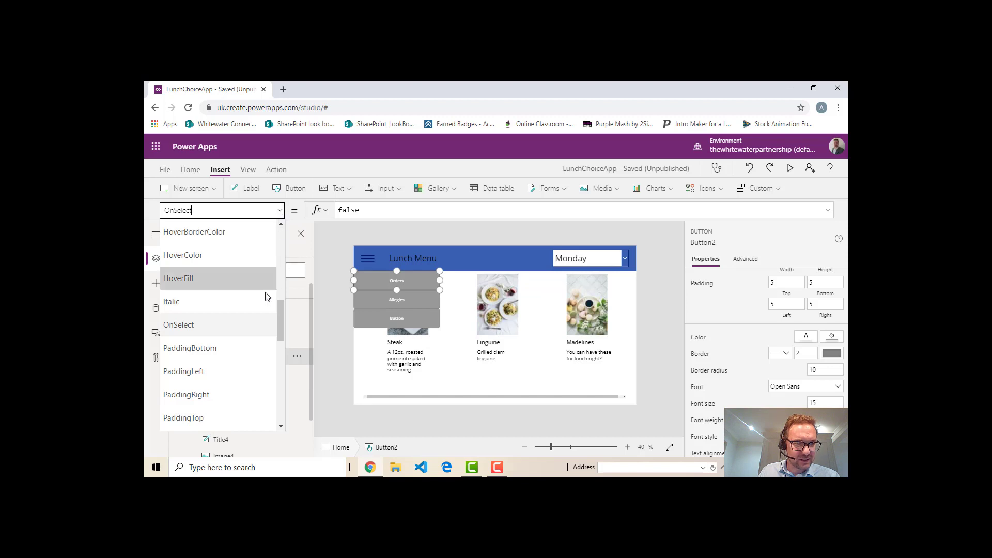
{"action": "scroll", "coordinate": [263, 294], "scroll_direction": "down", "scroll_amount": 2}
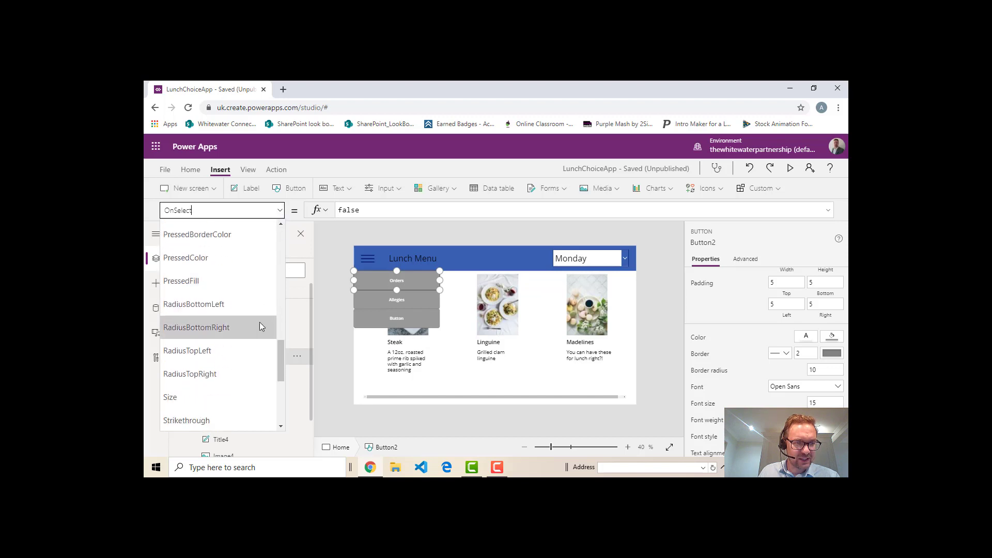
{"action": "left_click", "coordinate": [218, 396]}
{"action": "left_click_drag", "start_coordinate": [356, 210], "coordinate": [324, 205]}
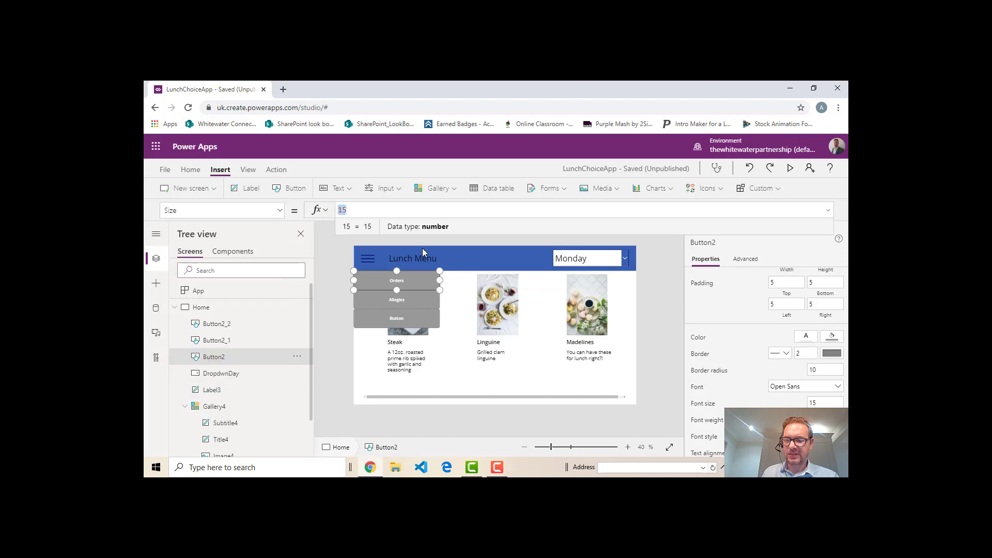
{"action": "type", "text": "20"}
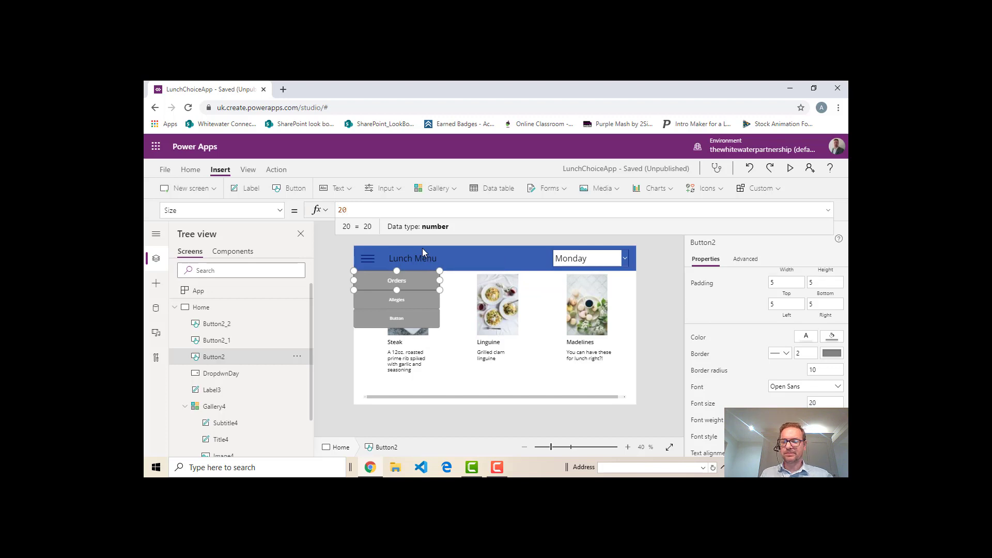
{"action": "key", "text": "Return"}
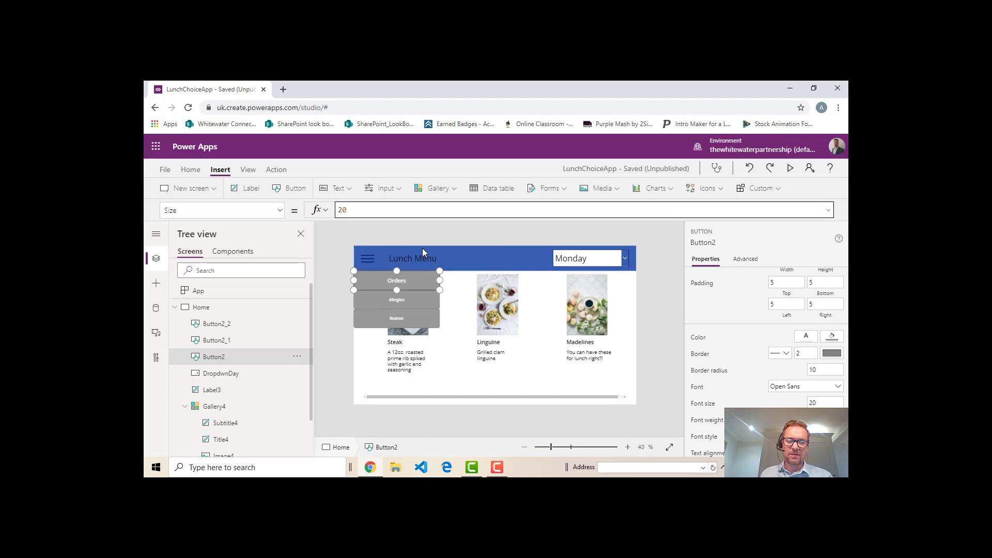
{"action": "left_click", "coordinate": [424, 307]}
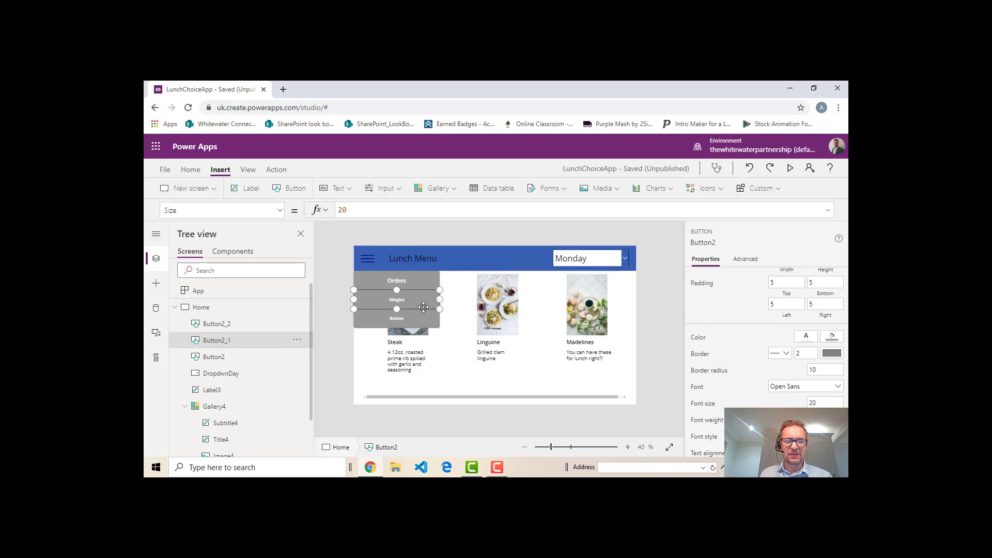
{"action": "left_click", "coordinate": [278, 210]}
{"action": "scroll", "coordinate": [243, 292], "scroll_direction": "down", "scroll_amount": 6}
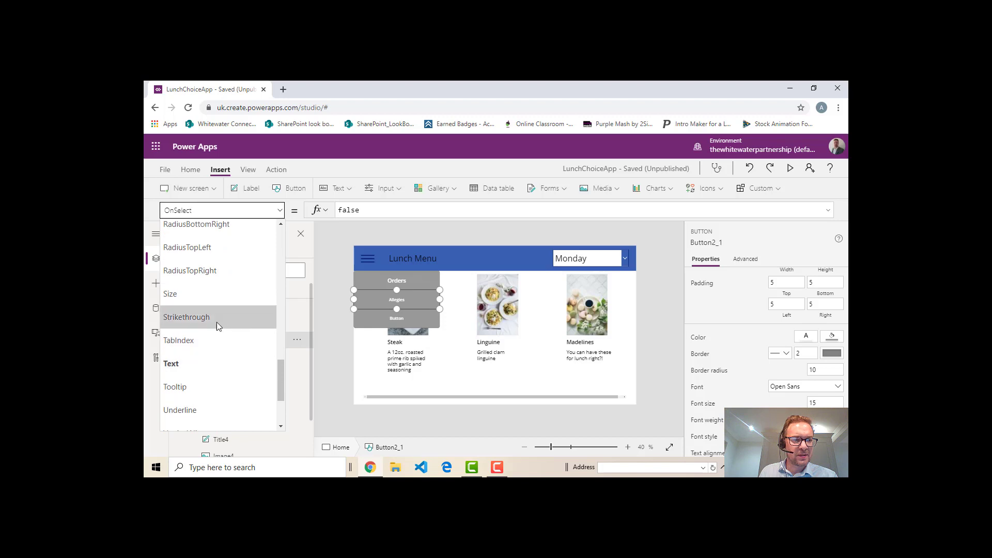
{"action": "left_click", "coordinate": [209, 299]}
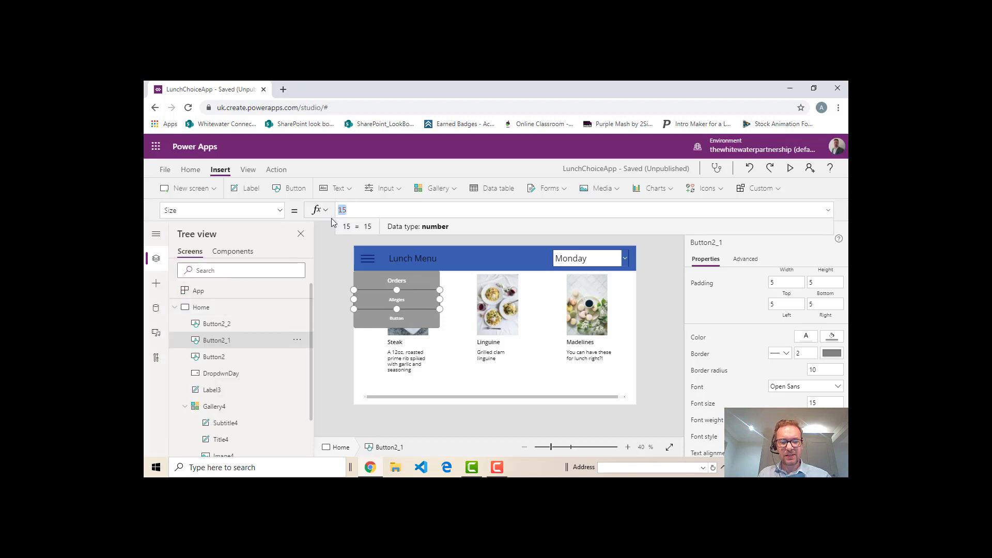
{"action": "type", "text": "20"}
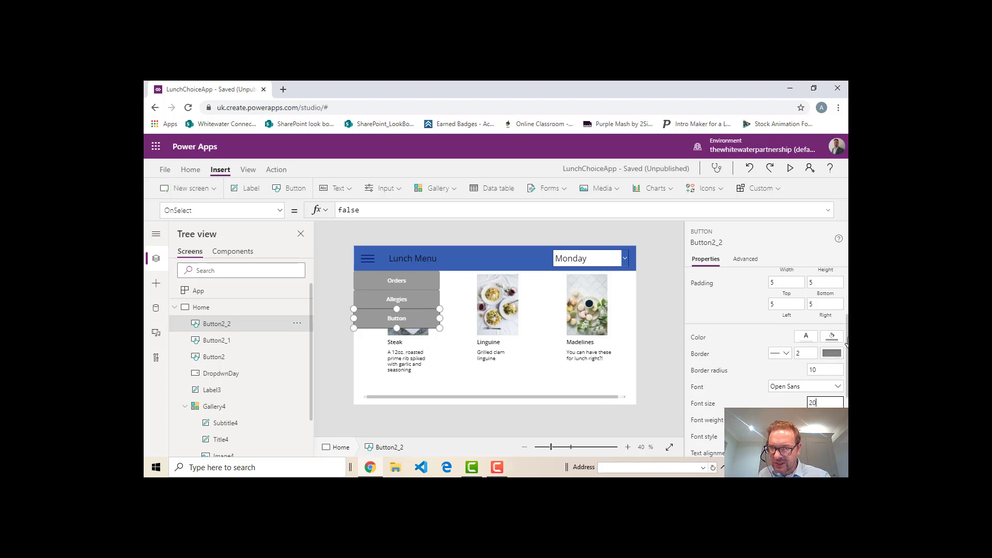
Set the border radius of all three stacked buttons to 0
{"action": "left_click", "coordinate": [828, 371]}
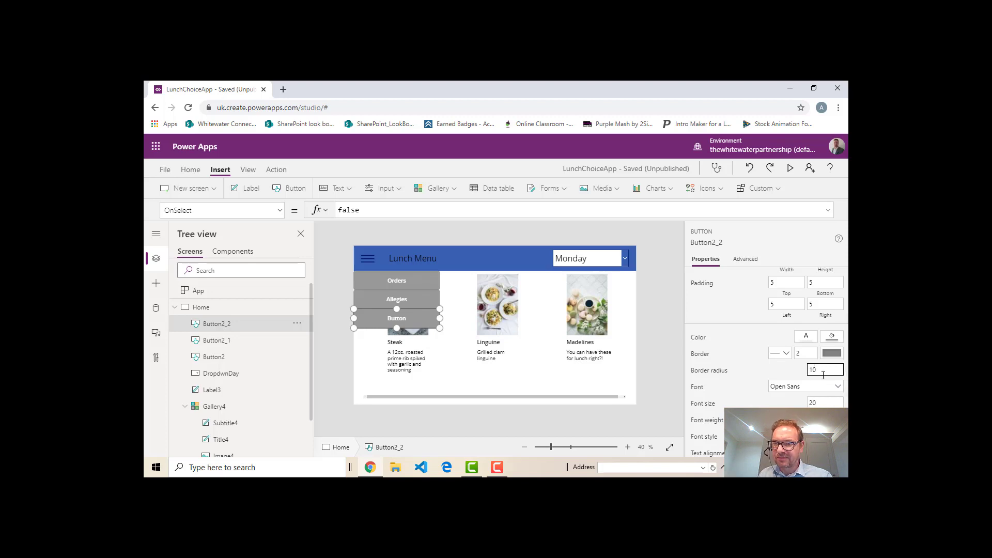
{"action": "left_click_drag", "start_coordinate": [824, 371], "coordinate": [797, 370]}
{"action": "type", "text": "0"}
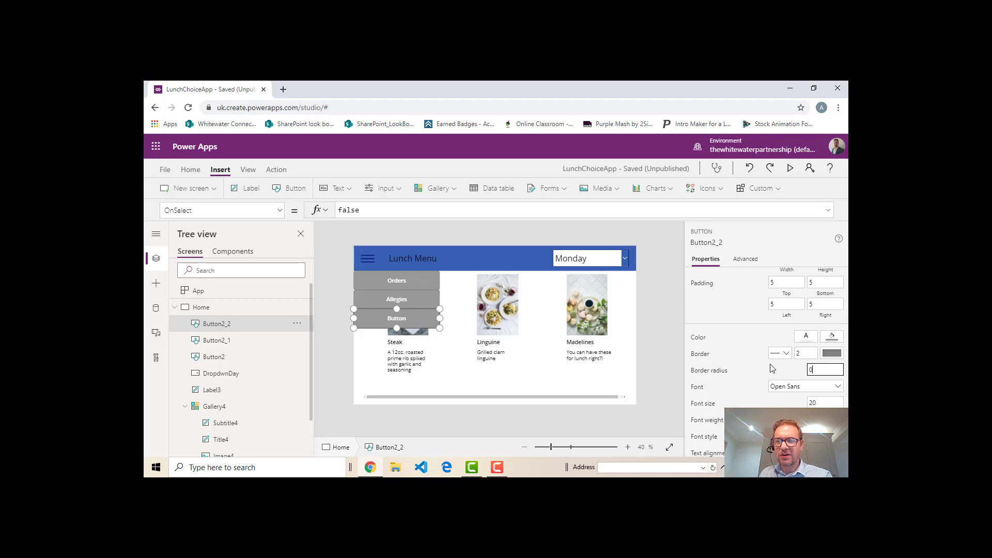
{"action": "left_click", "coordinate": [429, 297]}
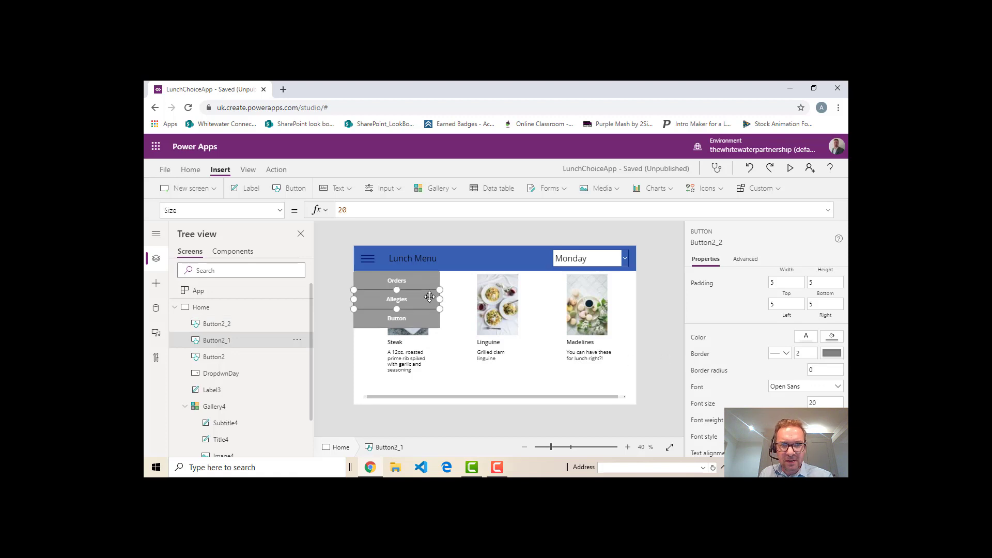
{"action": "left_click_drag", "start_coordinate": [834, 370], "coordinate": [737, 365]}
{"action": "type", "text": "0"}
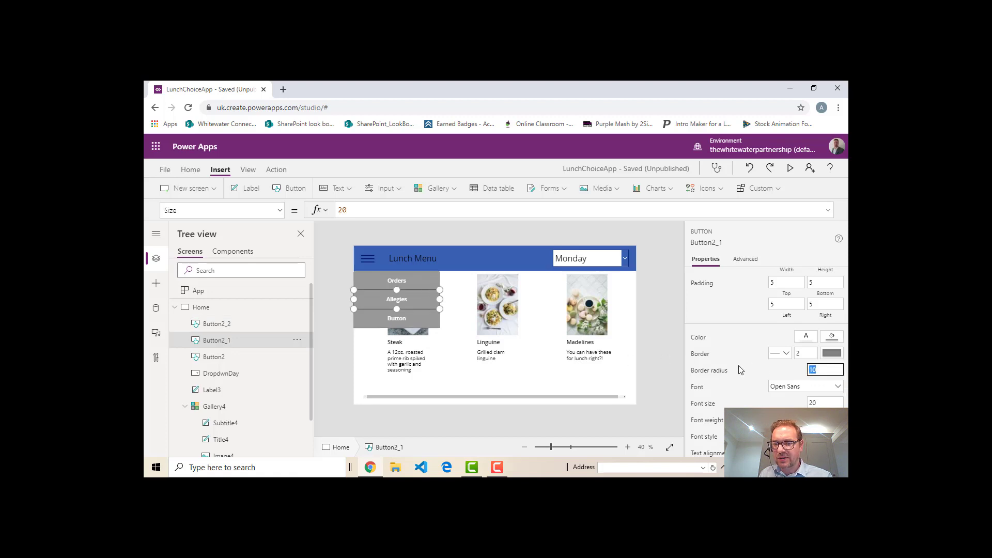
{"action": "left_click", "coordinate": [412, 280]}
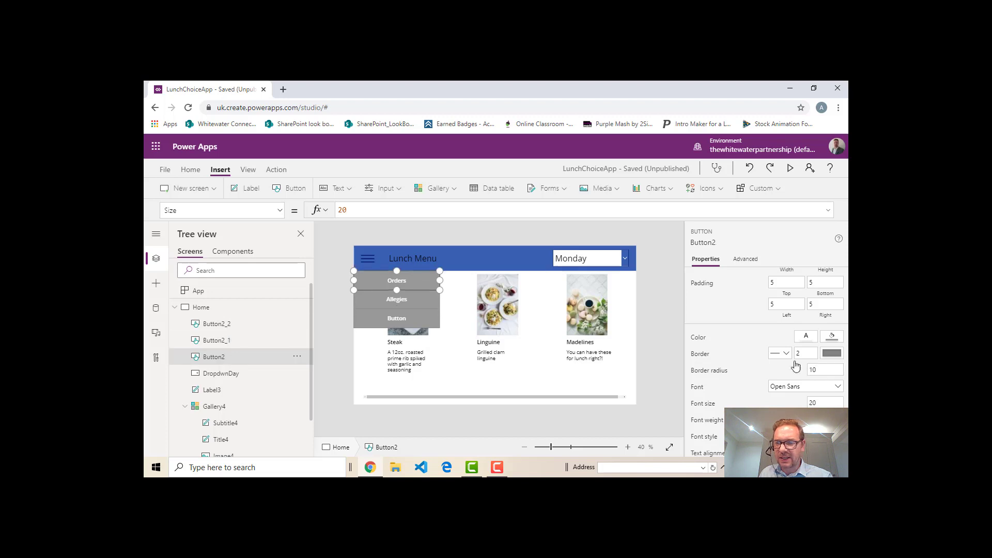
{"action": "left_click_drag", "start_coordinate": [835, 370], "coordinate": [752, 373]}
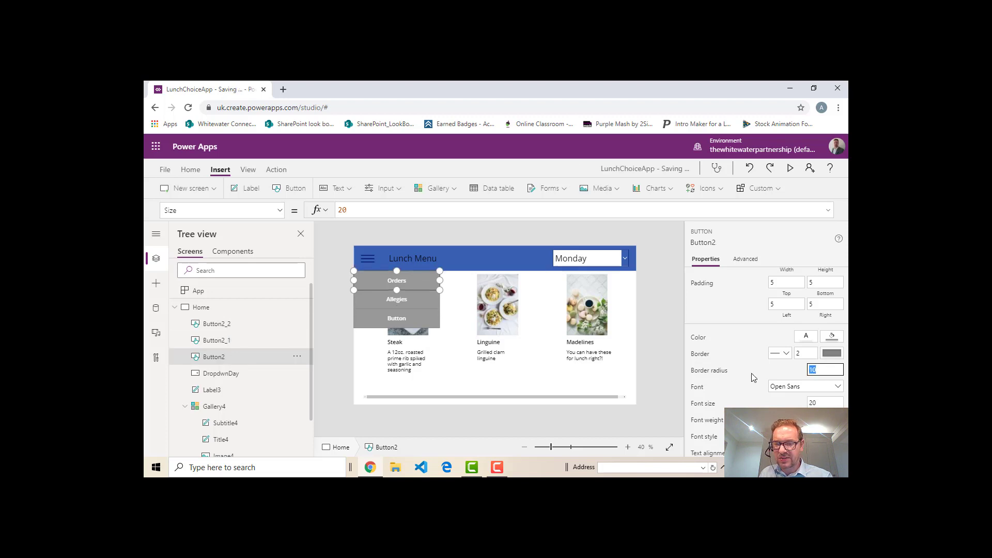
{"action": "type", "text": "0"}
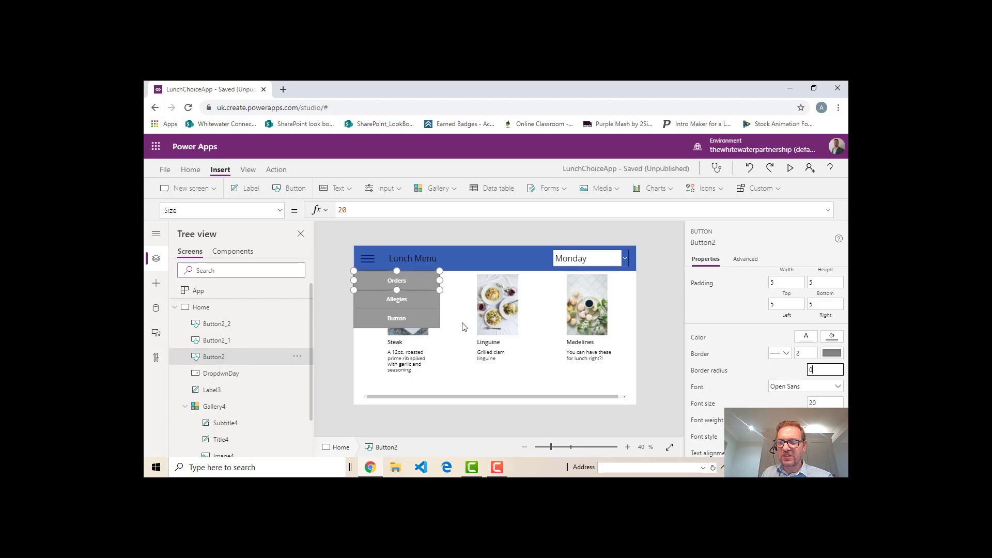
{"action": "left_click", "coordinate": [418, 300]}
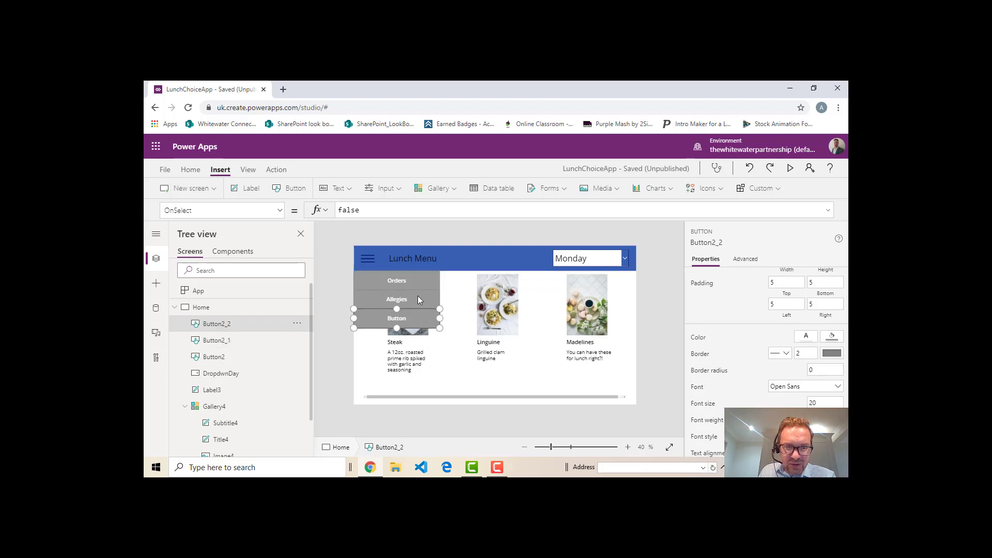
{"action": "left_click", "coordinate": [418, 295]}
{"action": "left_click", "coordinate": [418, 280]}
{"action": "left_click", "coordinate": [417, 318]}
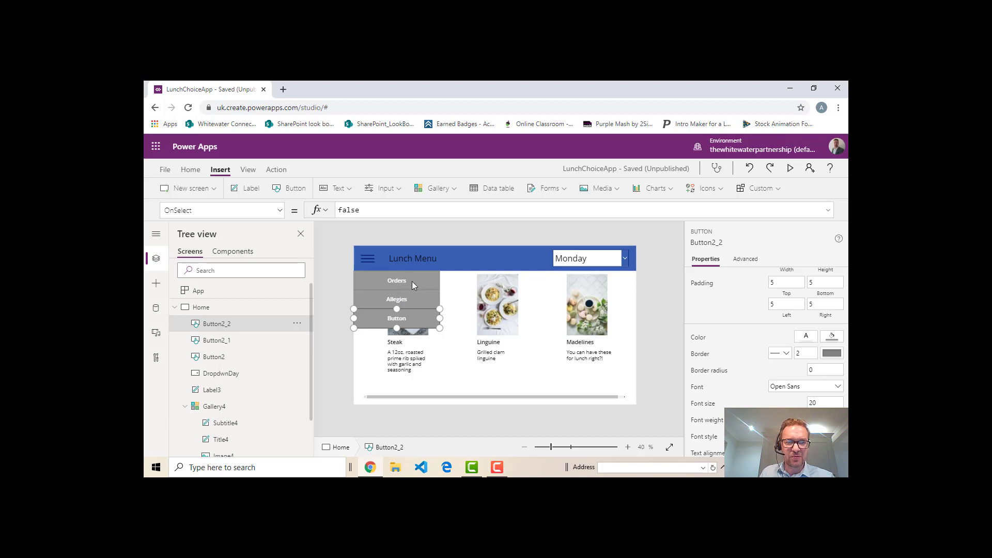
Group the three stacked buttons and expand the new group to list its members
{"action": "left_click", "coordinate": [427, 282]}
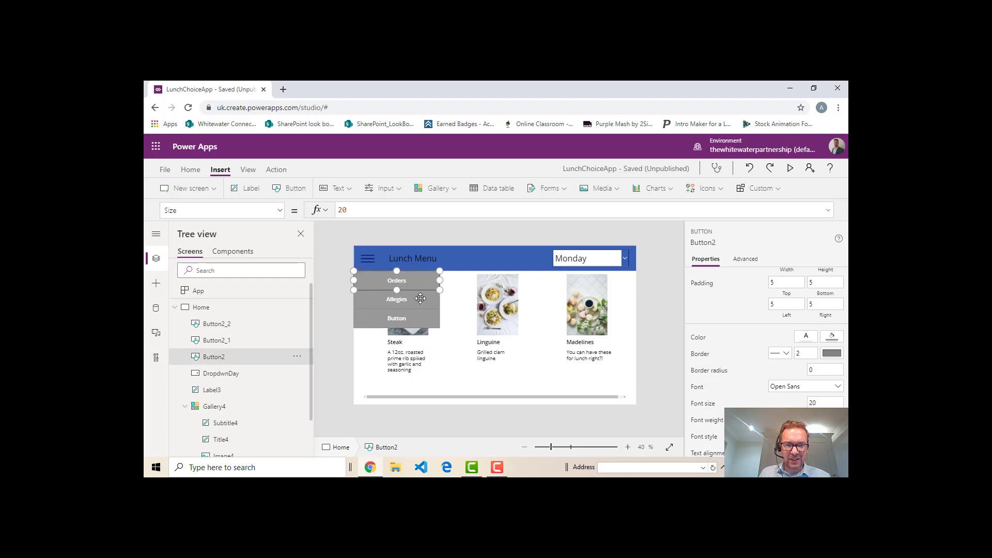
{"action": "left_click", "coordinate": [420, 299], "text": "shift"}
{"action": "left_click", "coordinate": [423, 318], "text": "shift"}
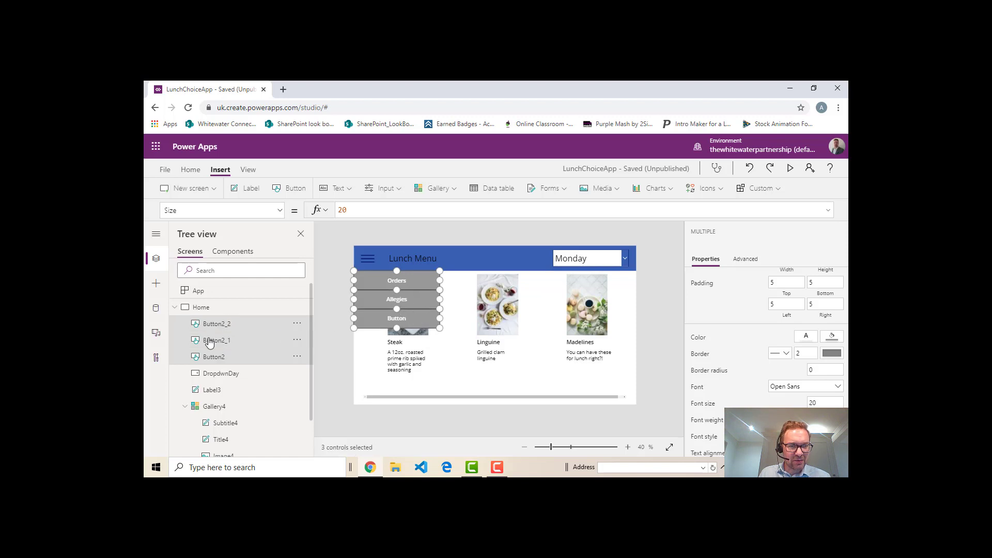
{"action": "right_click", "coordinate": [245, 333]}
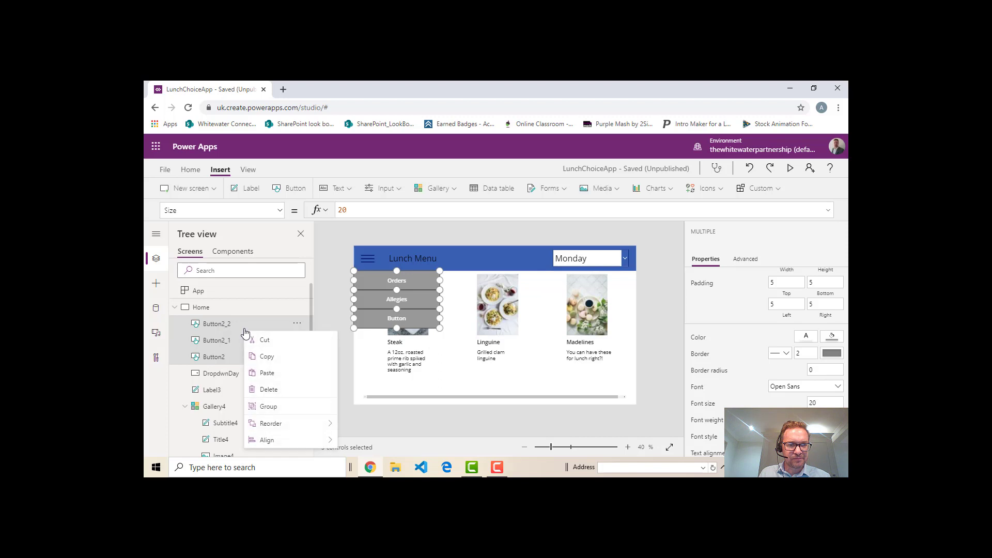
{"action": "left_click", "coordinate": [266, 408]}
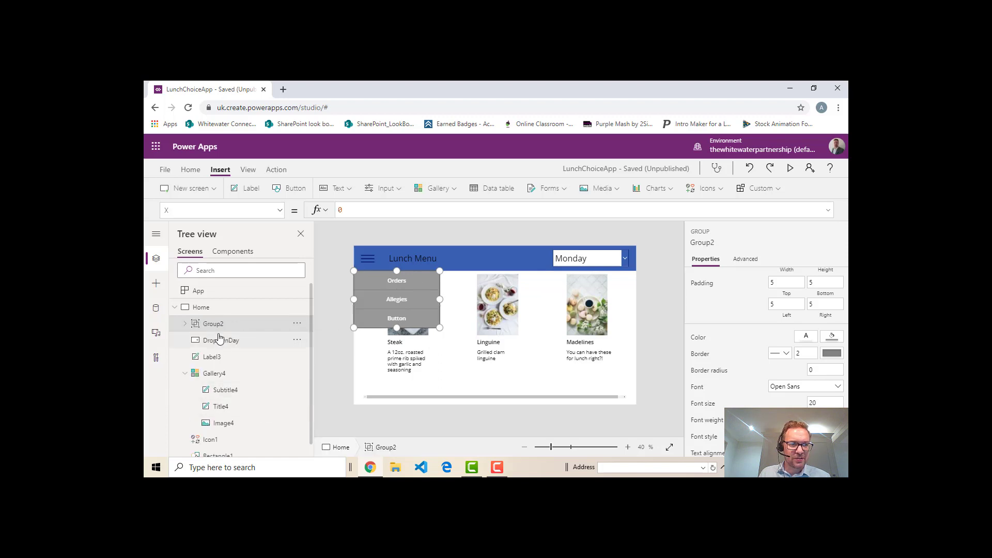
{"action": "left_click", "coordinate": [185, 324]}
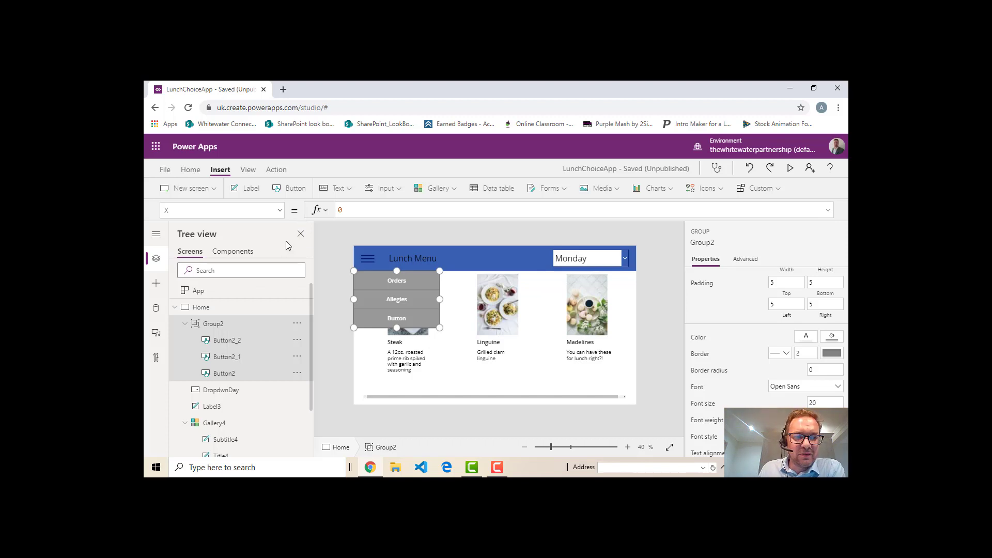
Set the button group's Visible property to the variable varMenuShow
{"action": "left_click", "coordinate": [281, 211]}
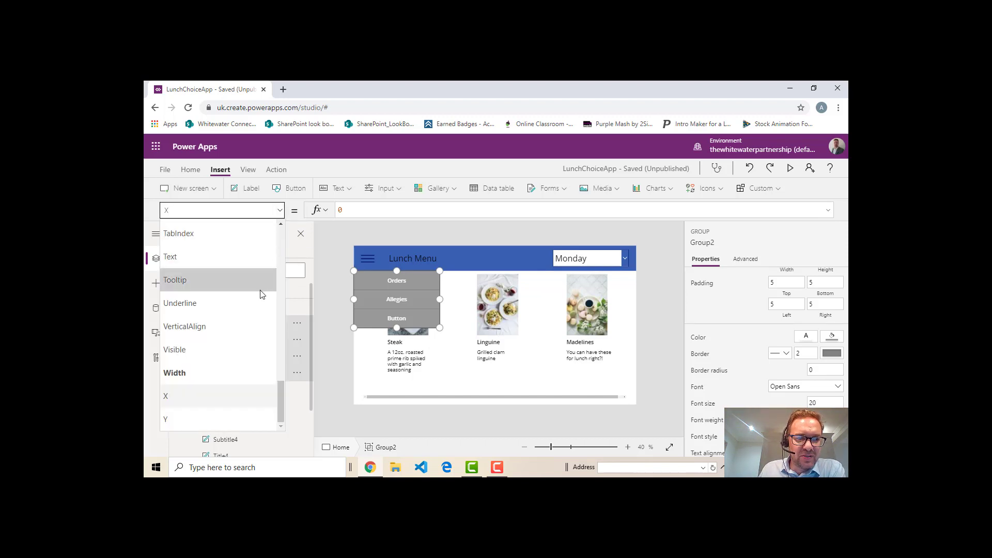
{"action": "left_click", "coordinate": [213, 346]}
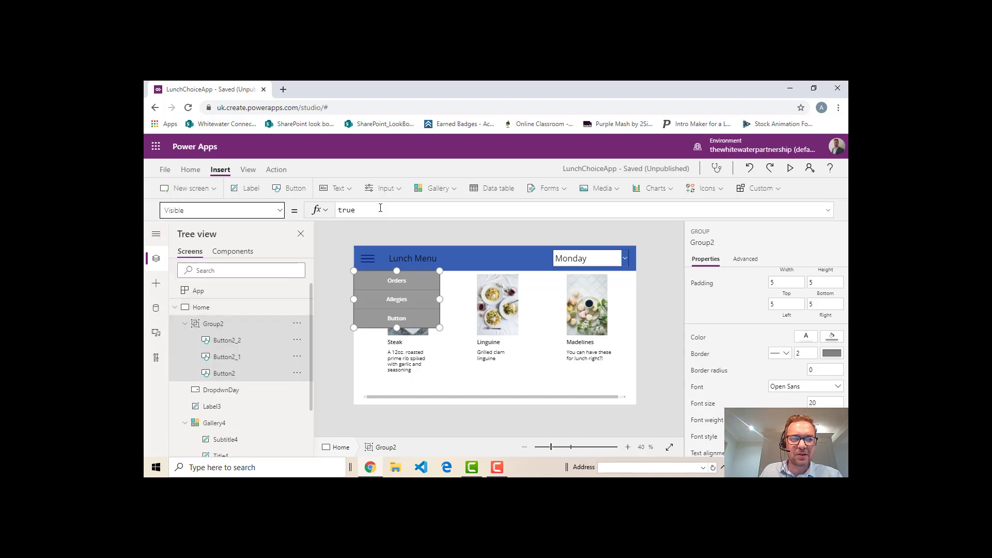
{"action": "left_click", "coordinate": [404, 215]}
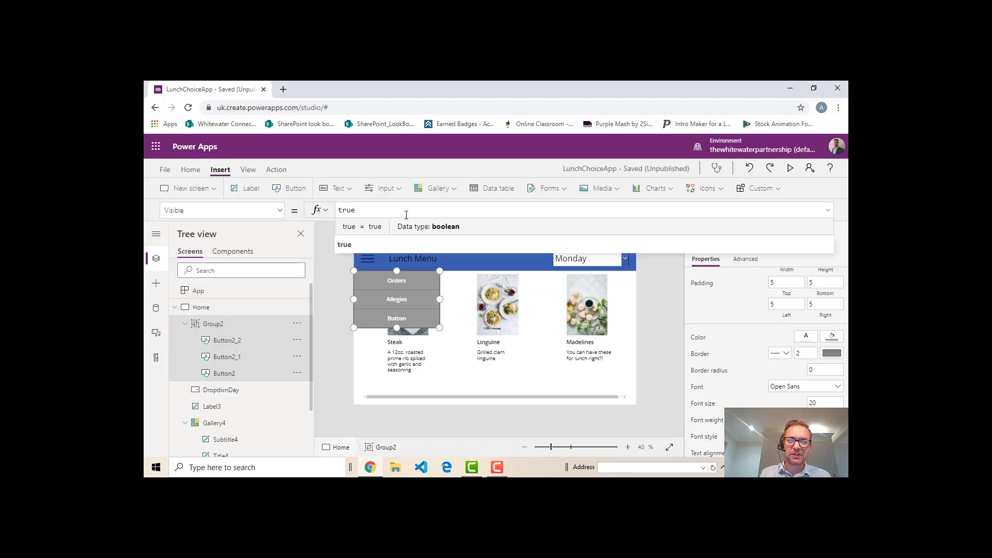
{"action": "key", "text": "BackSpace"}
{"action": "key", "text": "BackSpace"}
{"action": "key", "text": "BackSpace"}
{"action": "key", "text": "BackSpace"}
{"action": "type", "text": "var"}
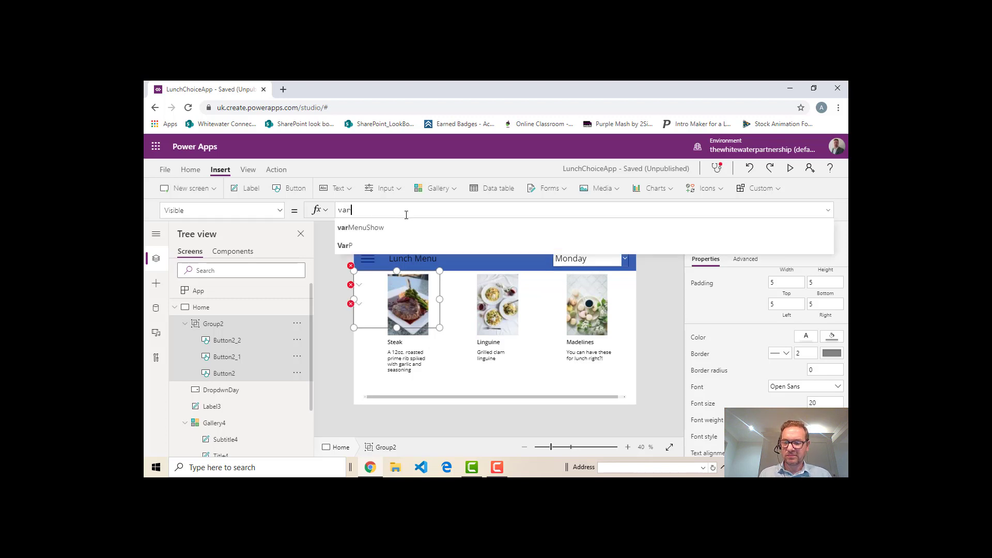
{"action": "key", "text": "Down"}
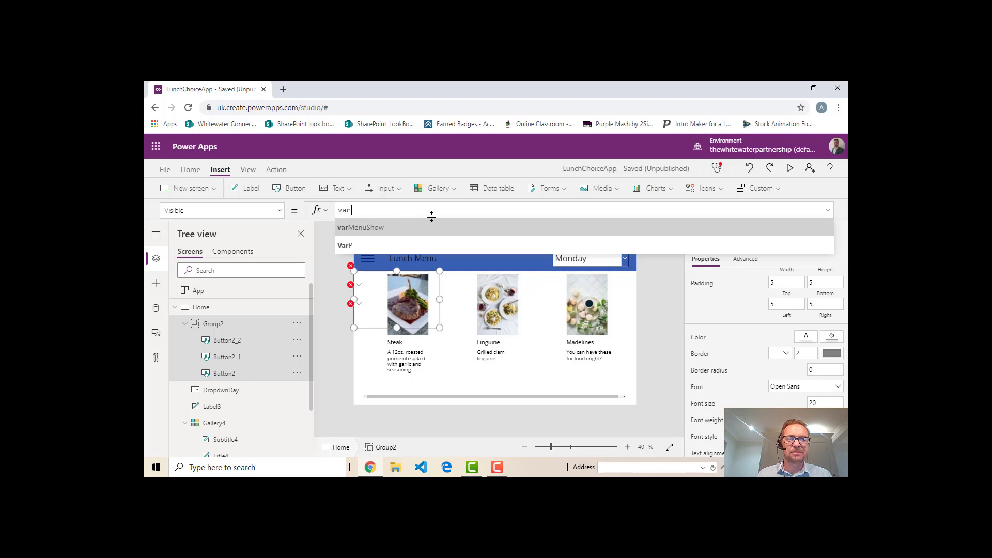
{"action": "left_click", "coordinate": [390, 226]}
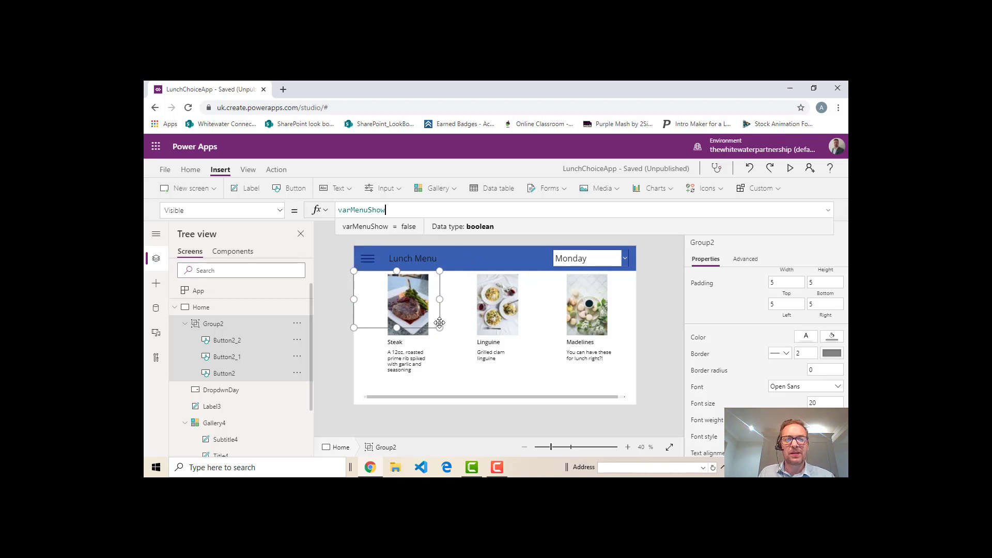
Replace the hamburger icon's OnSelect formula with Set(varMenuShow,false)
{"action": "left_click", "coordinate": [368, 262]}
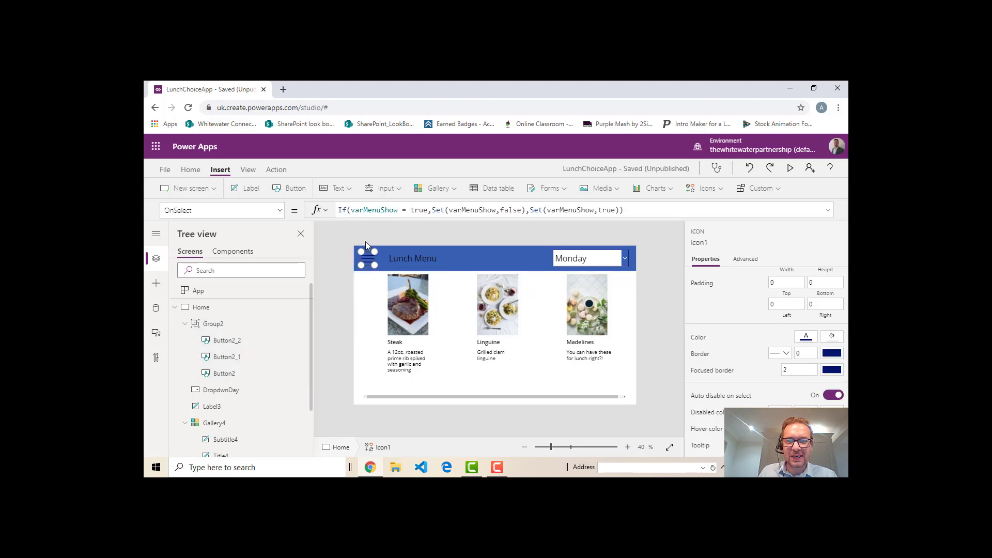
{"action": "left_click_drag", "start_coordinate": [647, 208], "coordinate": [285, 199]}
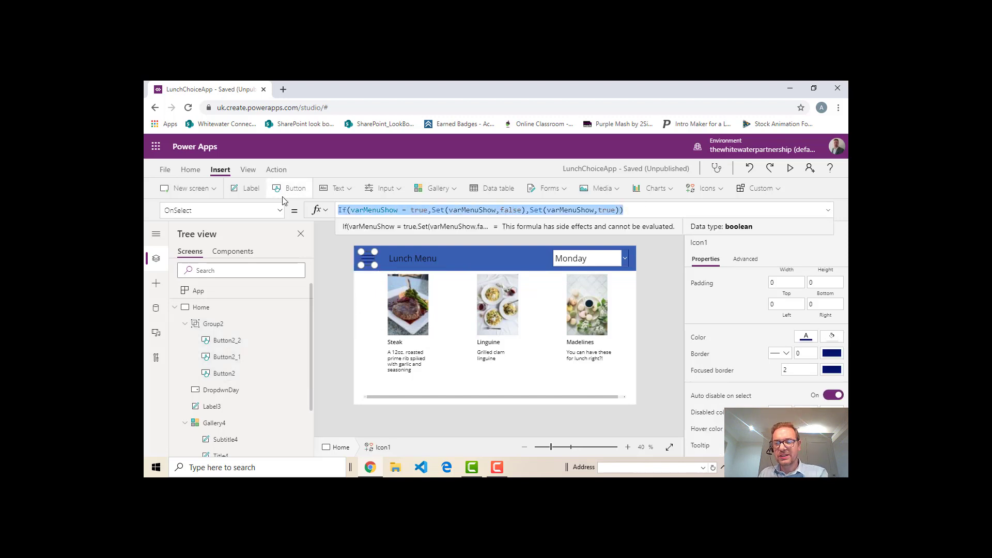
{"action": "key", "text": "Delete"}
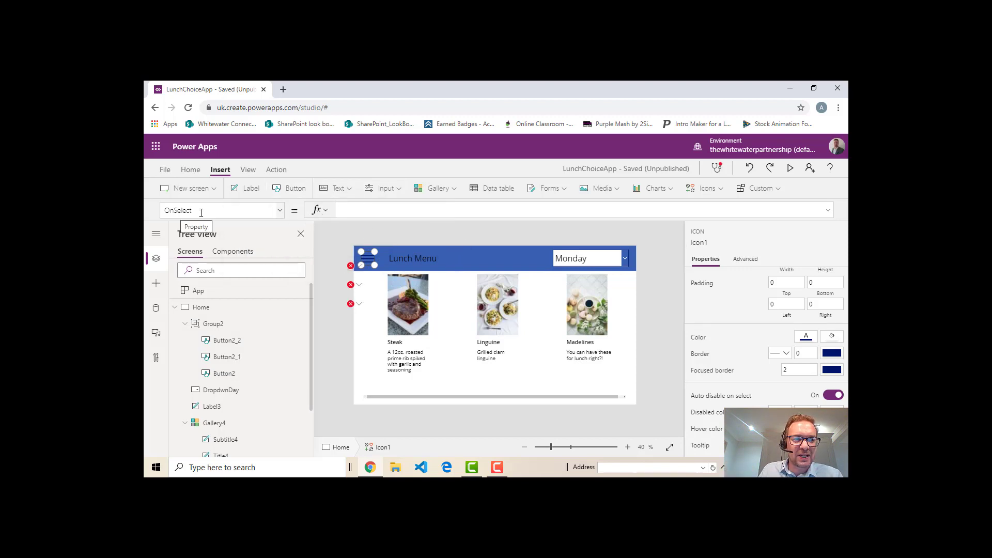
{"action": "left_click", "coordinate": [366, 211]}
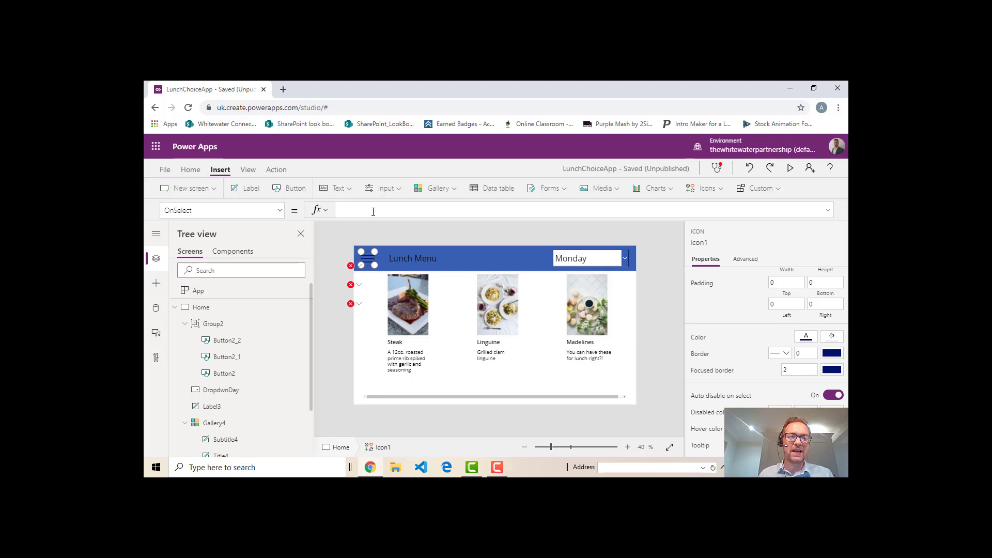
{"action": "type", "text": "Set"}
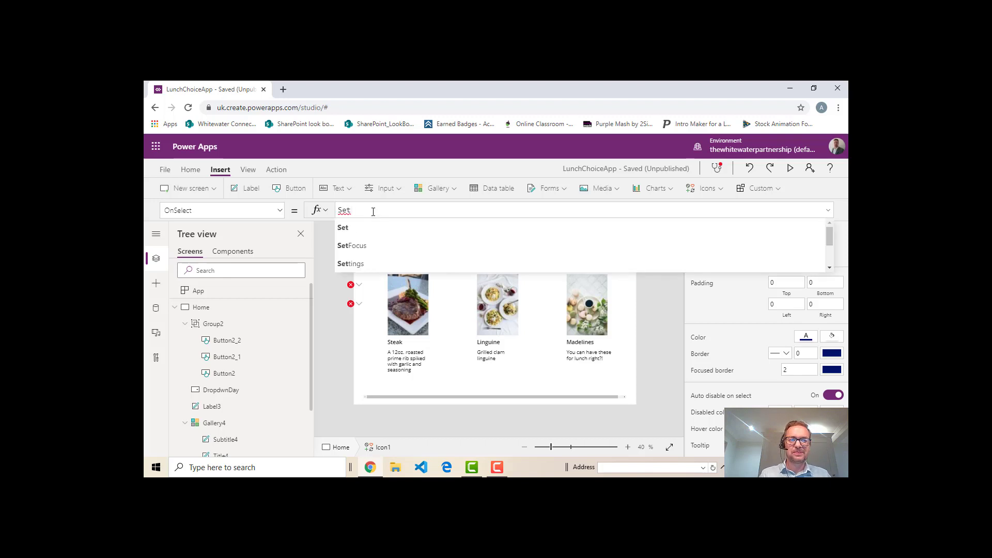
{"action": "type", "text": "(var"}
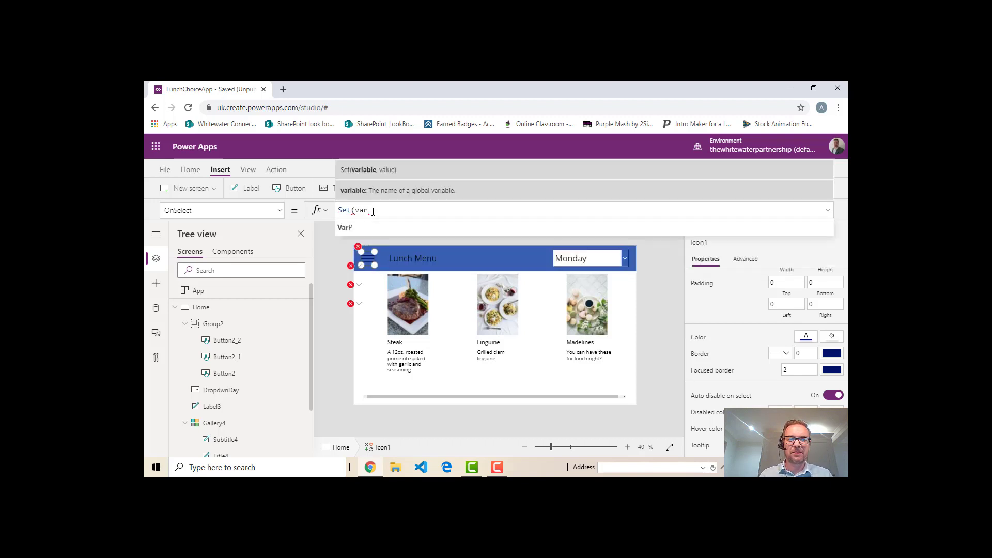
{"action": "type", "text": "M"}
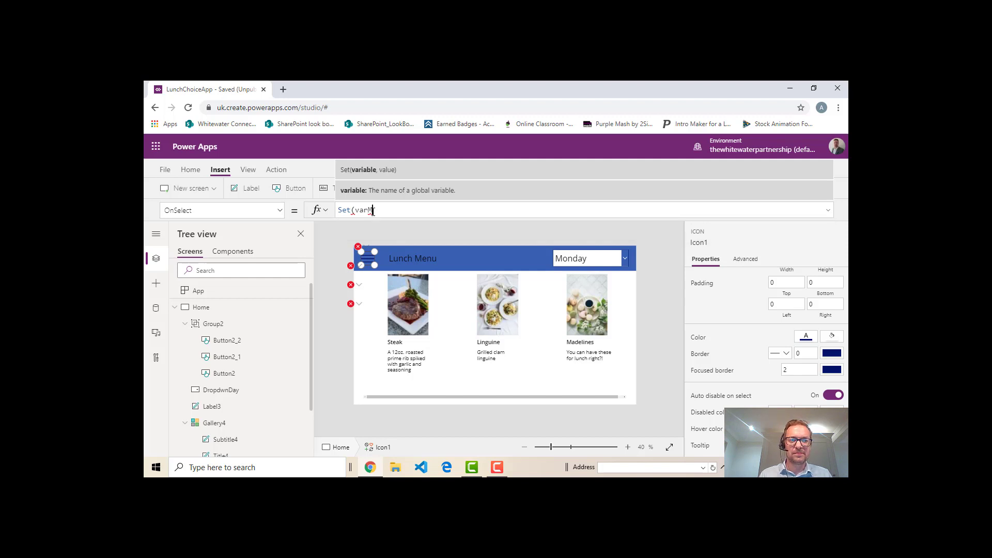
{"action": "type", "text": "enuShow"}
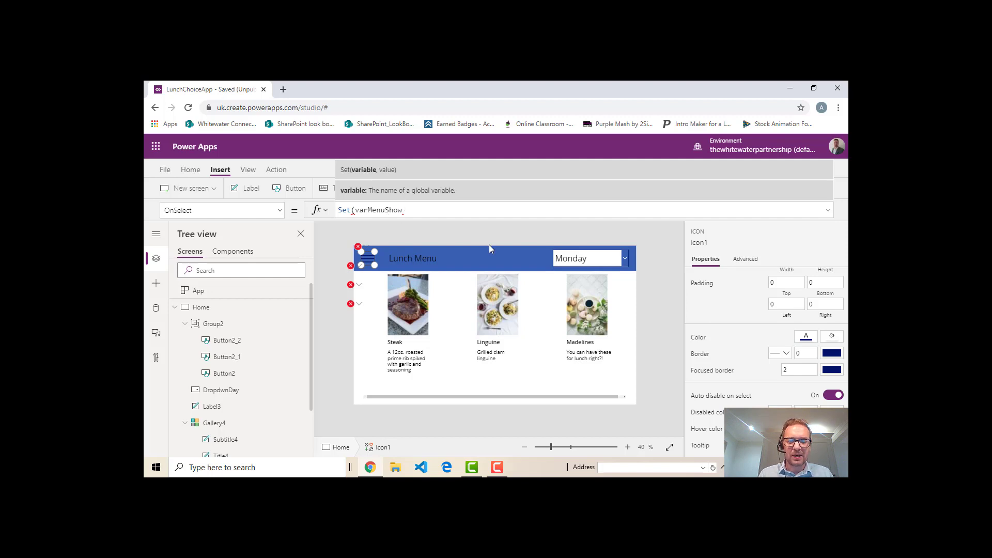
{"action": "type", "text": ","}
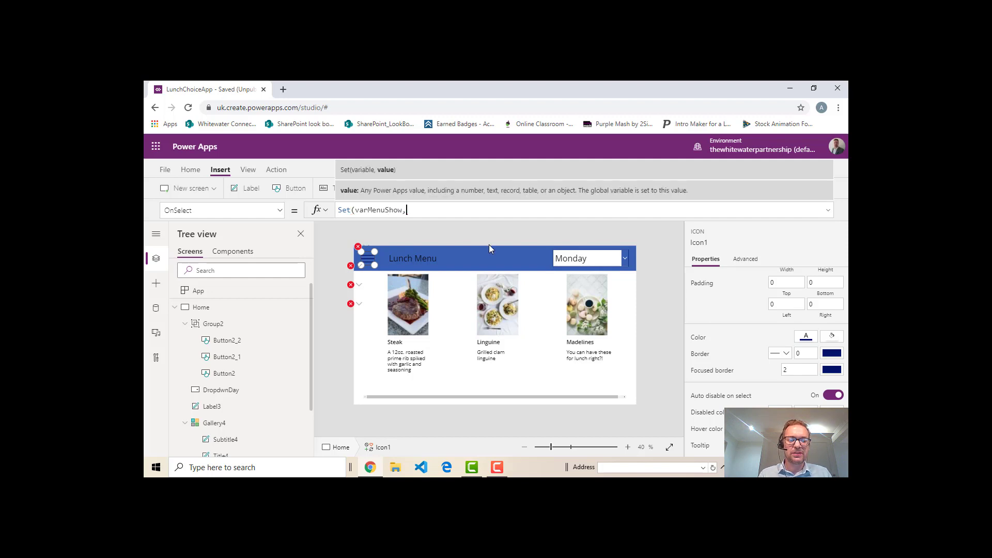
{"action": "type", "text": "false"}
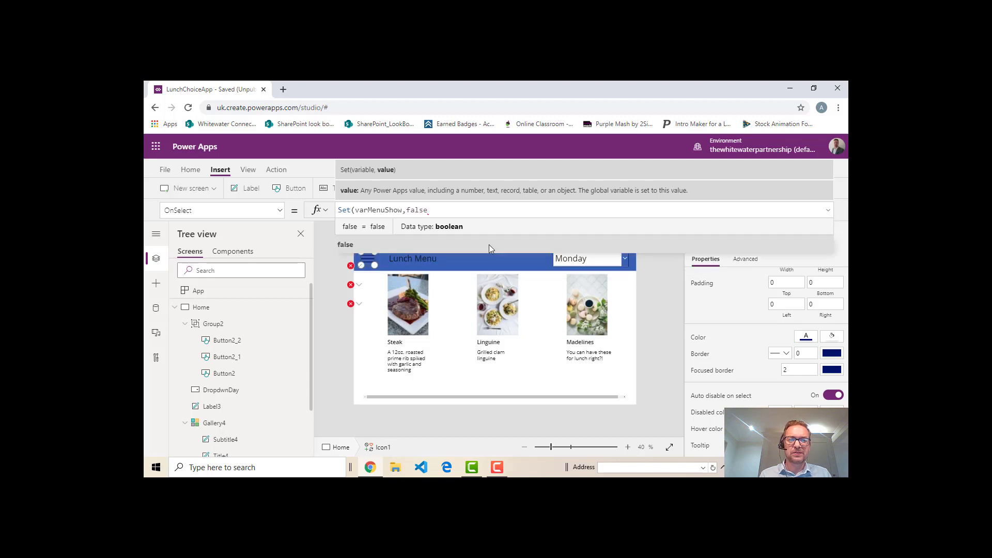
{"action": "type", "text": ")"}
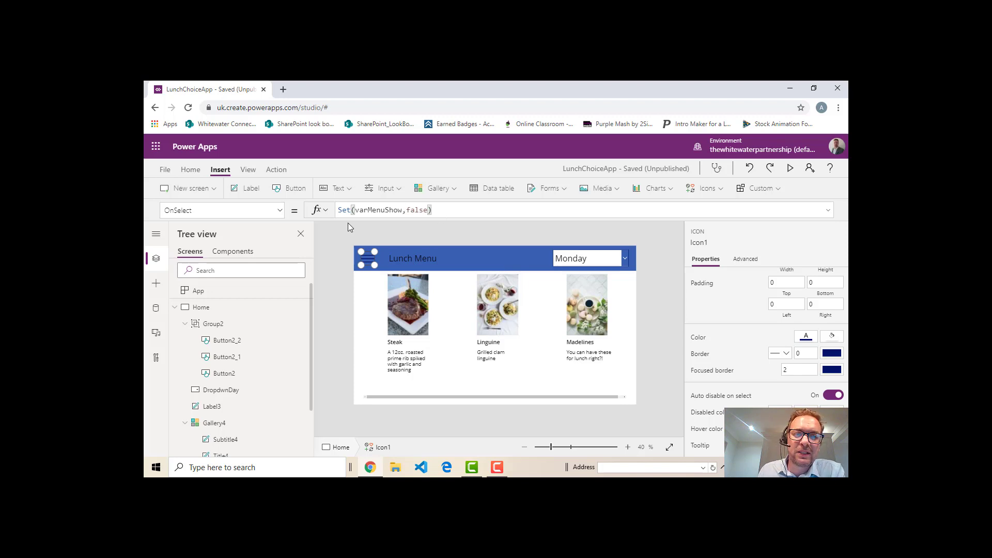
Wrap the hamburger icon's OnSelect formula as If(varMenuShow = true,Set(varMenuShow,false)) and preview the app briefly
{"action": "left_click", "coordinate": [342, 210]}
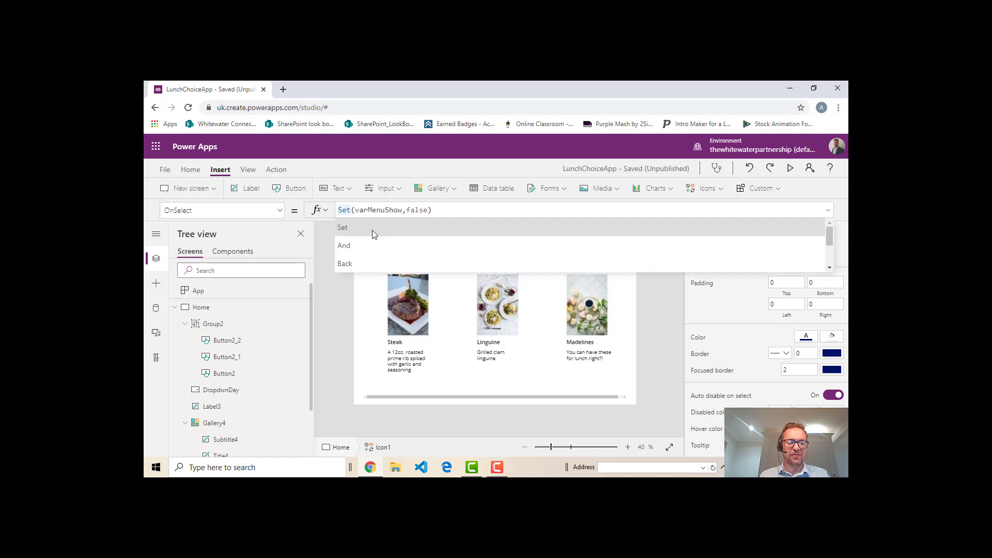
{"action": "type", "text": "If"}
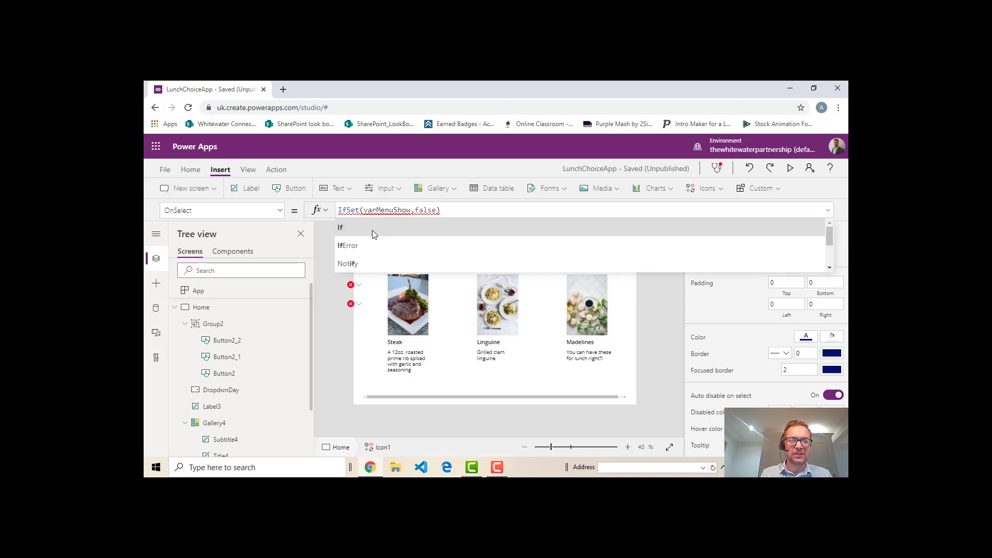
{"action": "type", "text": "("}
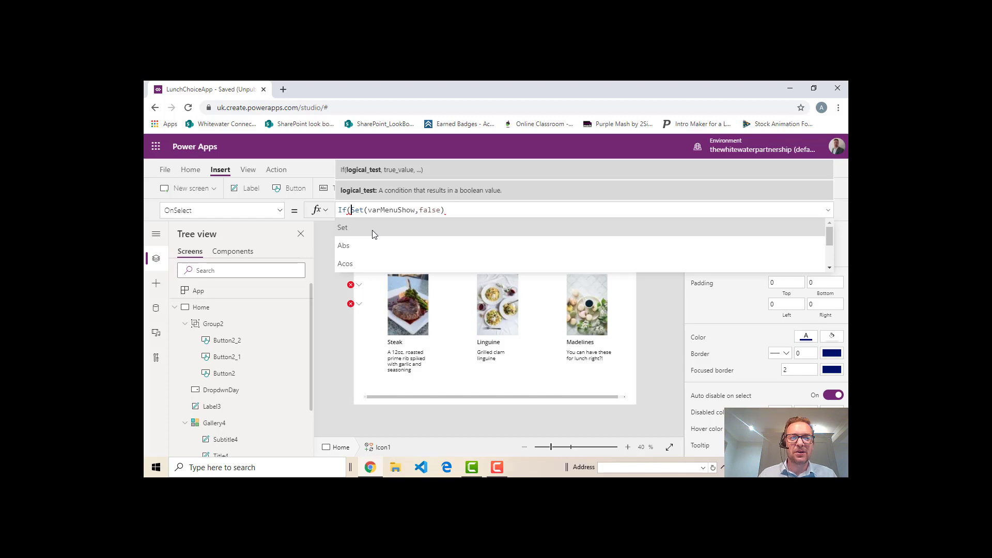
{"action": "type", "text": "varMenu"}
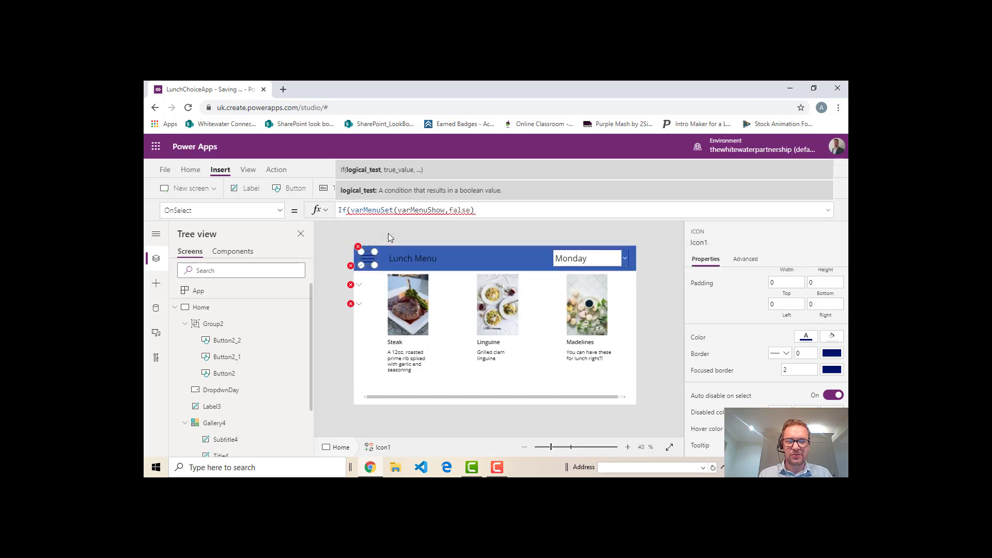
{"action": "type", "text": "Show = "}
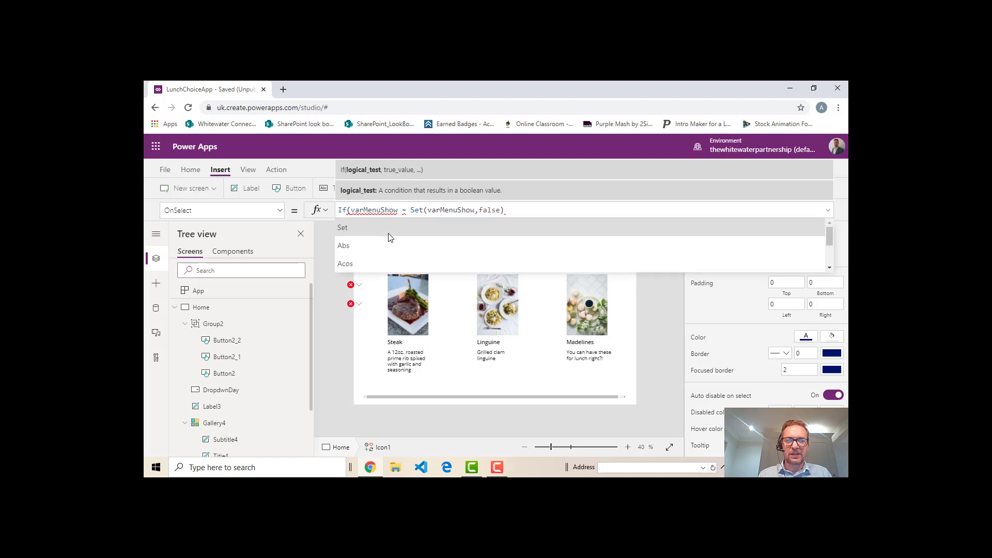
{"action": "type", "text": "true"}
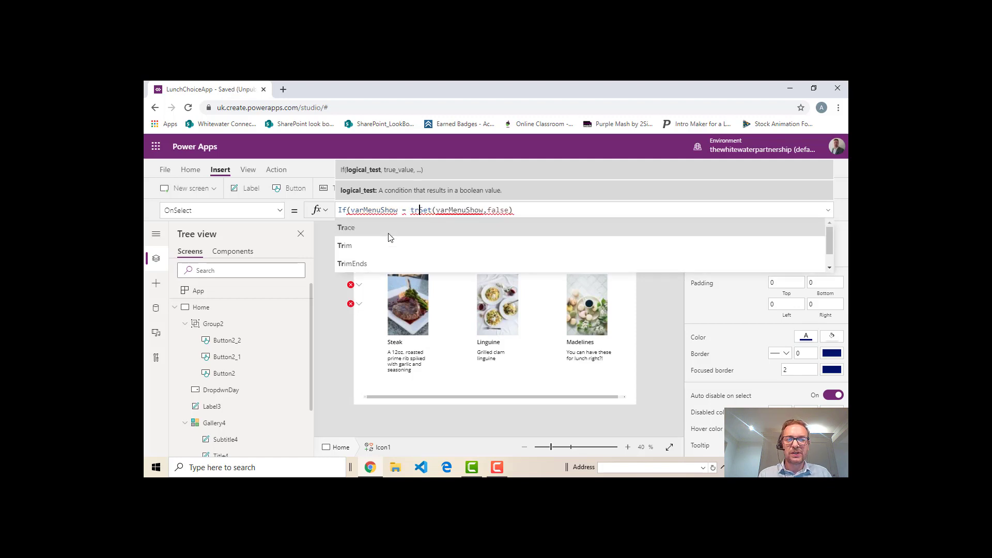
{"action": "type", "text": ","}
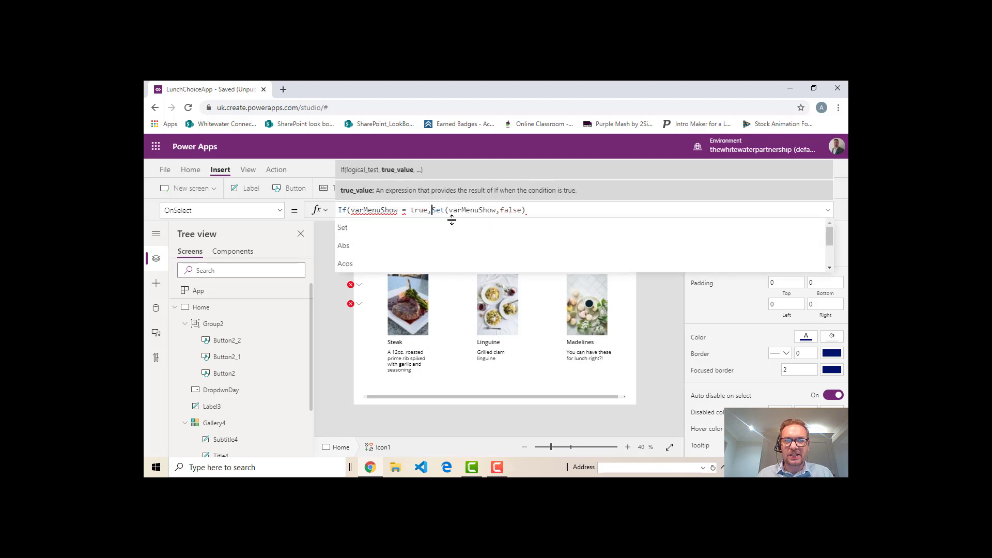
{"action": "left_click", "coordinate": [536, 211]}
{"action": "type", "text": ")"}
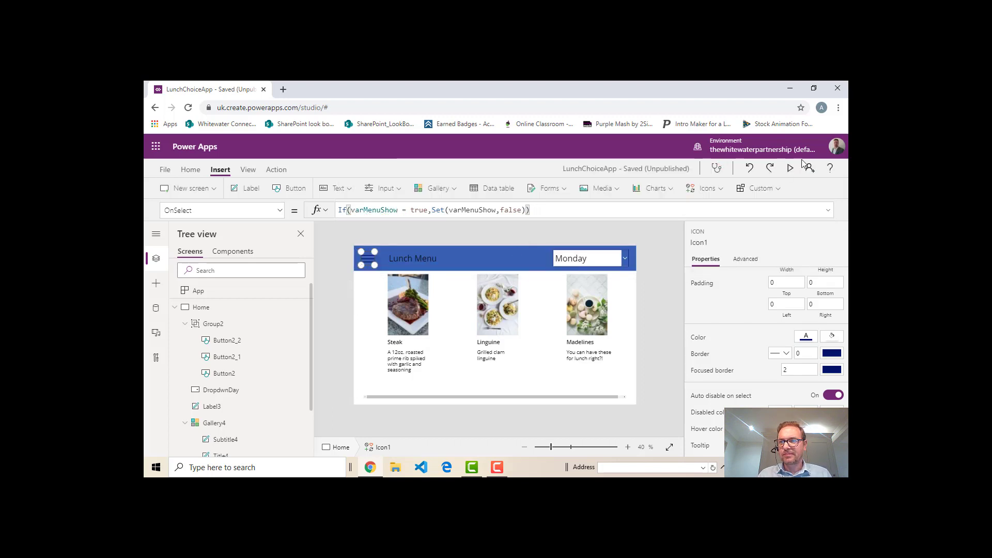
{"action": "left_click", "coordinate": [789, 168]}
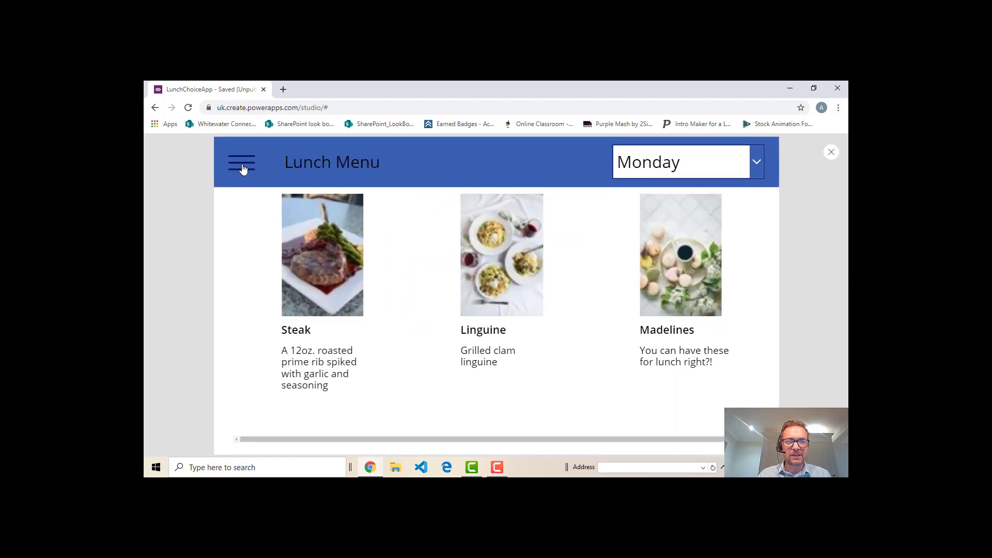
{"action": "left_click", "coordinate": [831, 152]}
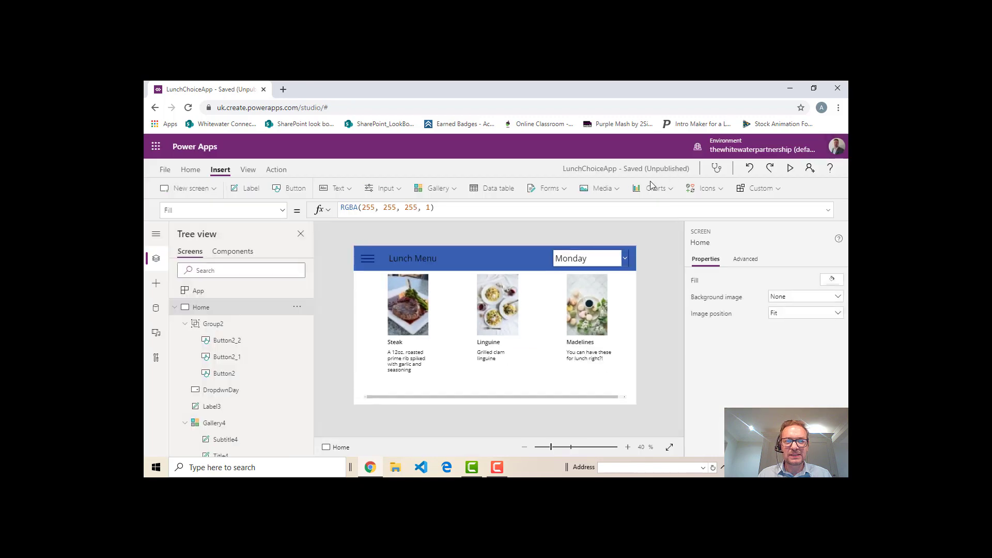
Add the else branch Set(varMenuShow,true) to the If formula in the hamburger icon's OnSelect property
{"action": "left_click", "coordinate": [371, 262]}
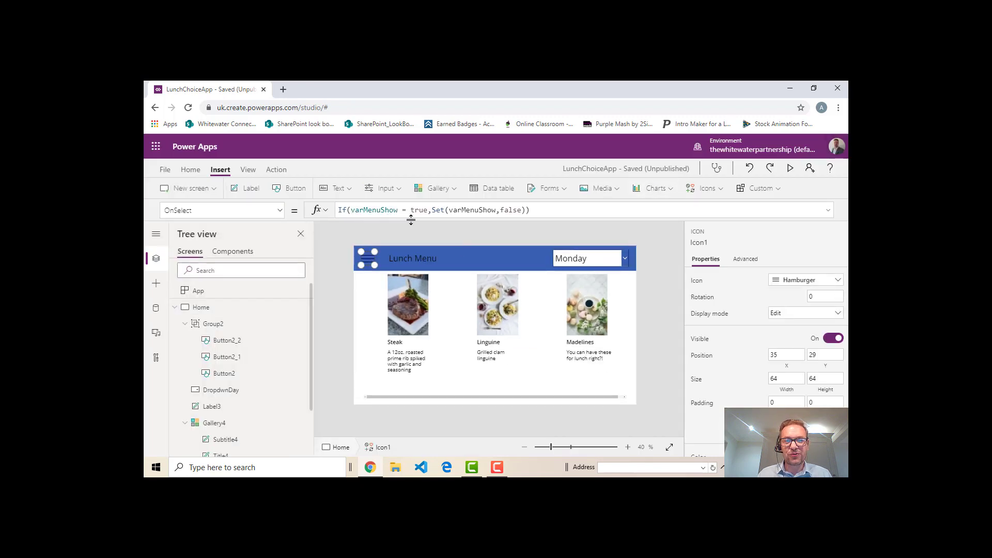
{"action": "left_click", "coordinate": [532, 212]}
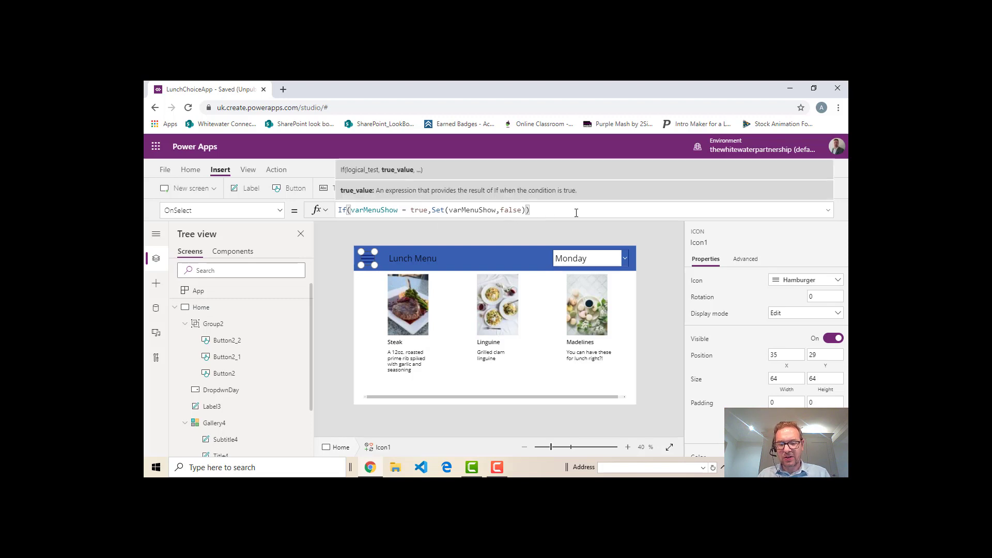
{"action": "type", "text": ","}
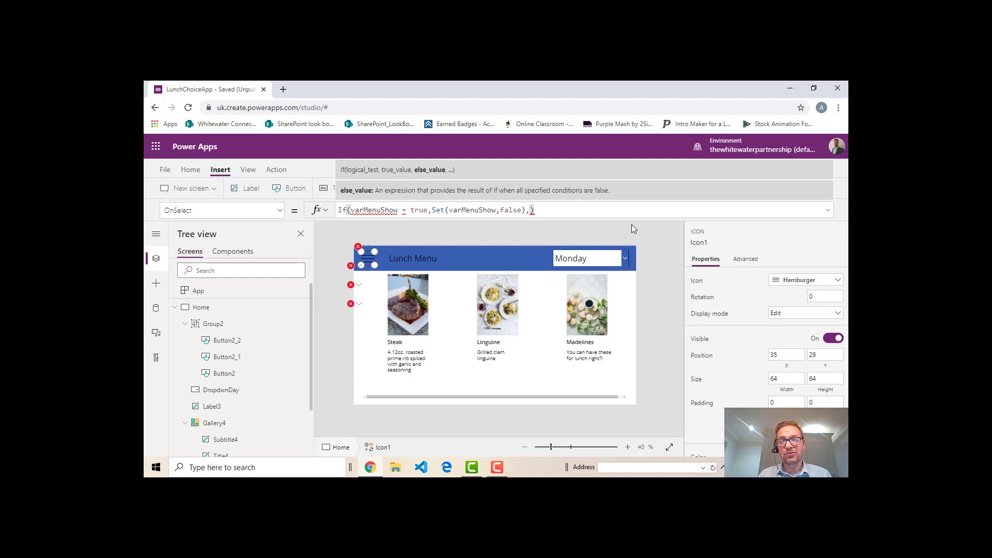
{"action": "type", "text": "Set"}
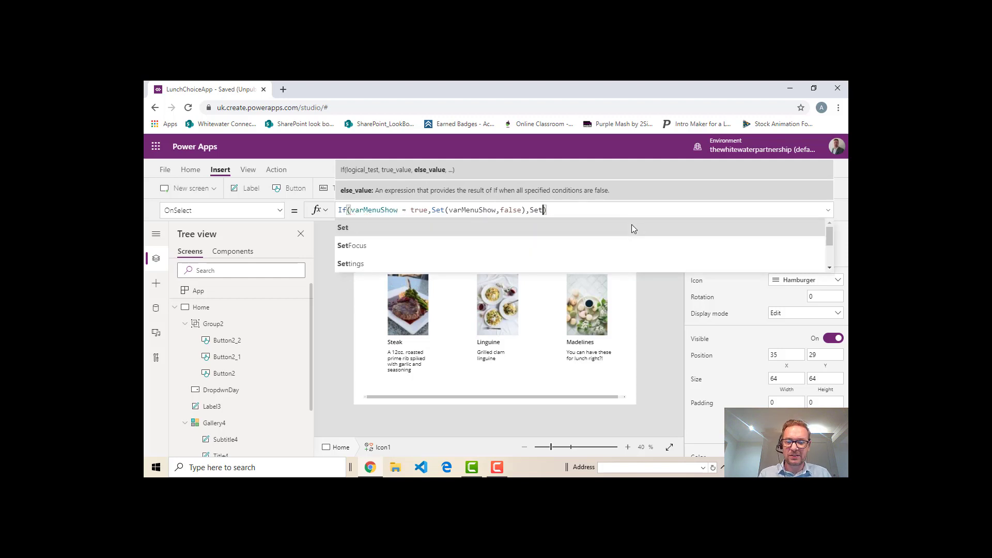
{"action": "type", "text": "("}
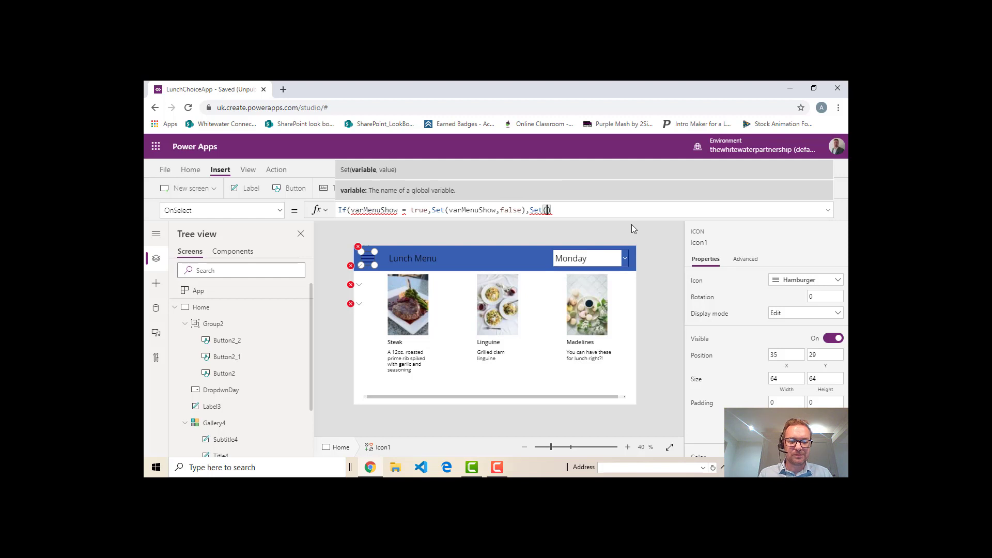
{"action": "type", "text": "var"}
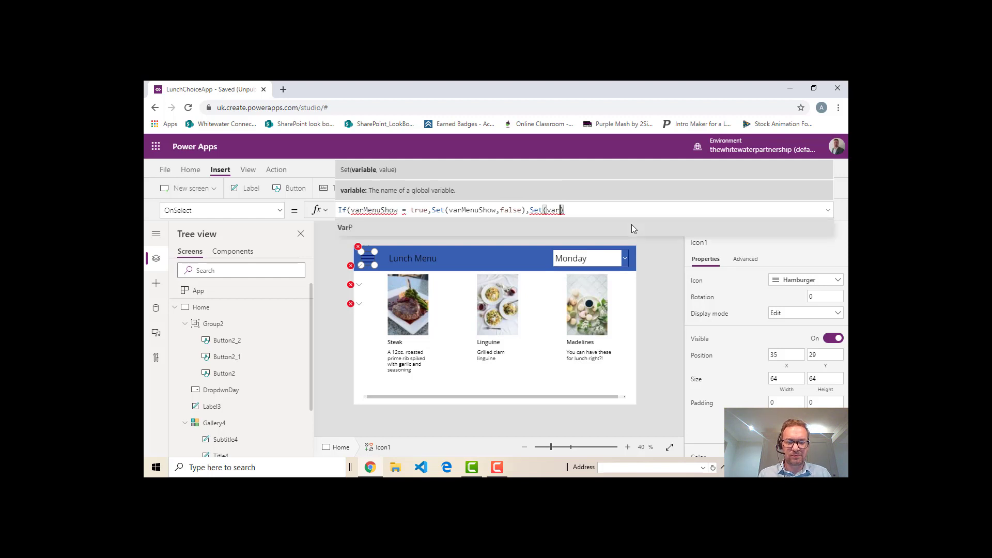
{"action": "type", "text": "MenuShow"}
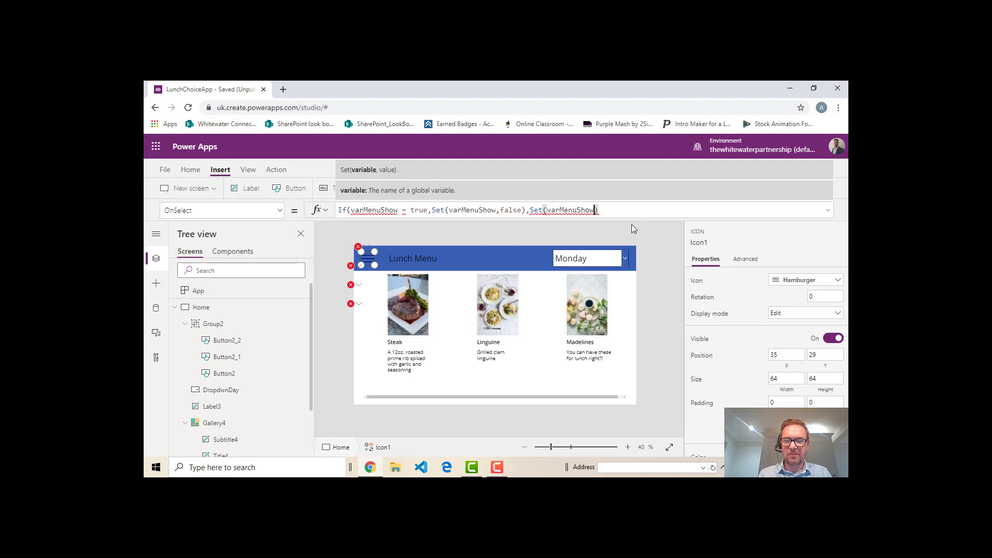
{"action": "type", "text": ","}
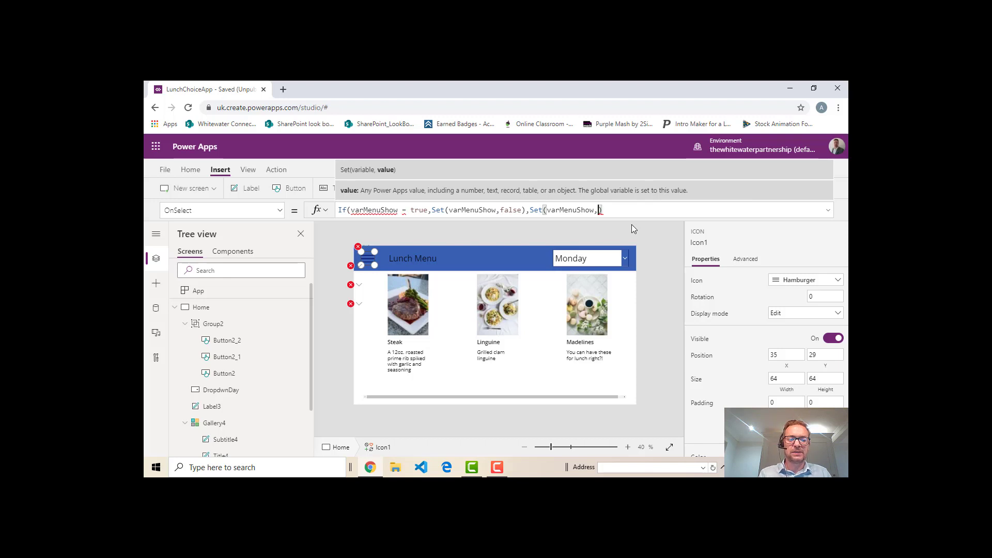
{"action": "type", "text": "tru"}
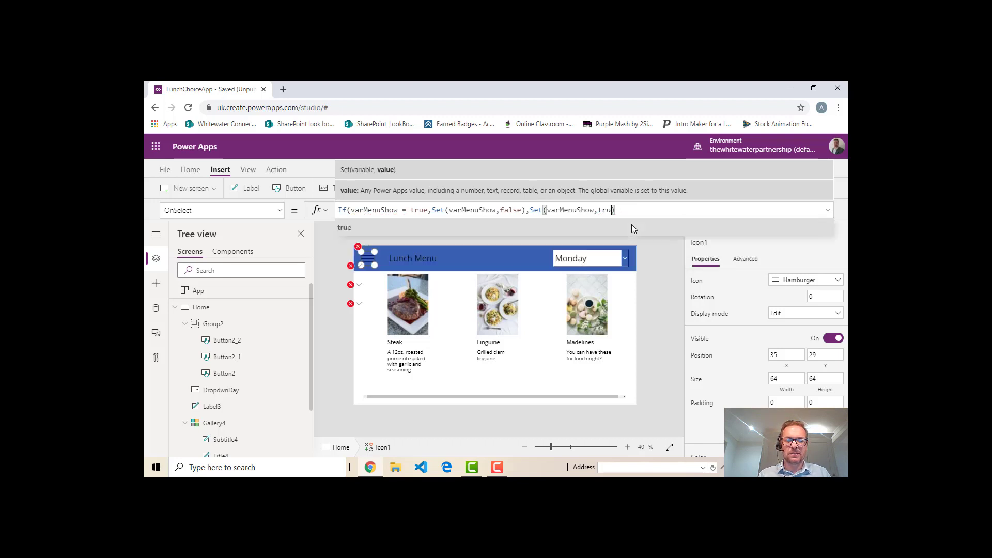
{"action": "type", "text": "e)"}
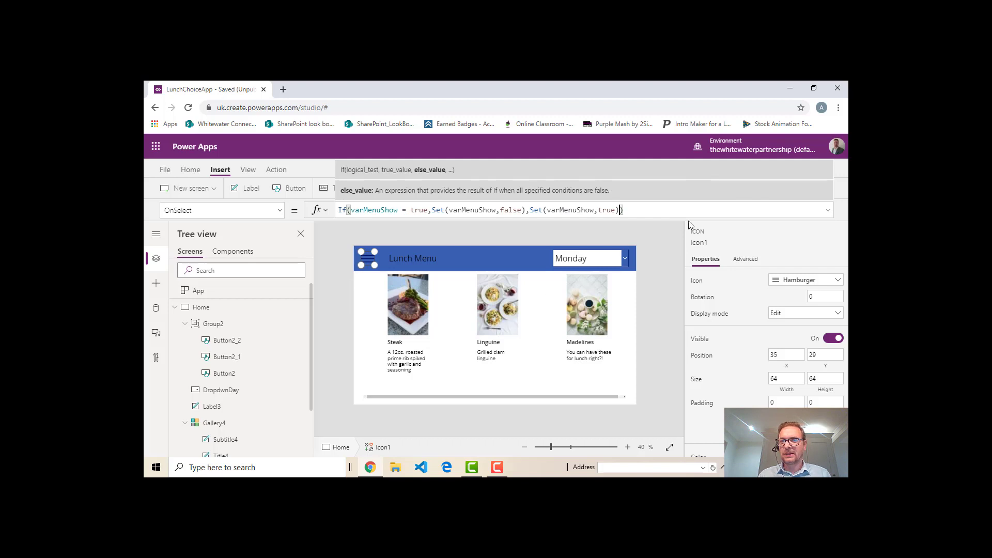
{"action": "left_click", "coordinate": [677, 256]}
Preview the app, toggle the button menu repeatedly with the hamburger icon, and return to editing
{"action": "left_click", "coordinate": [792, 171]}
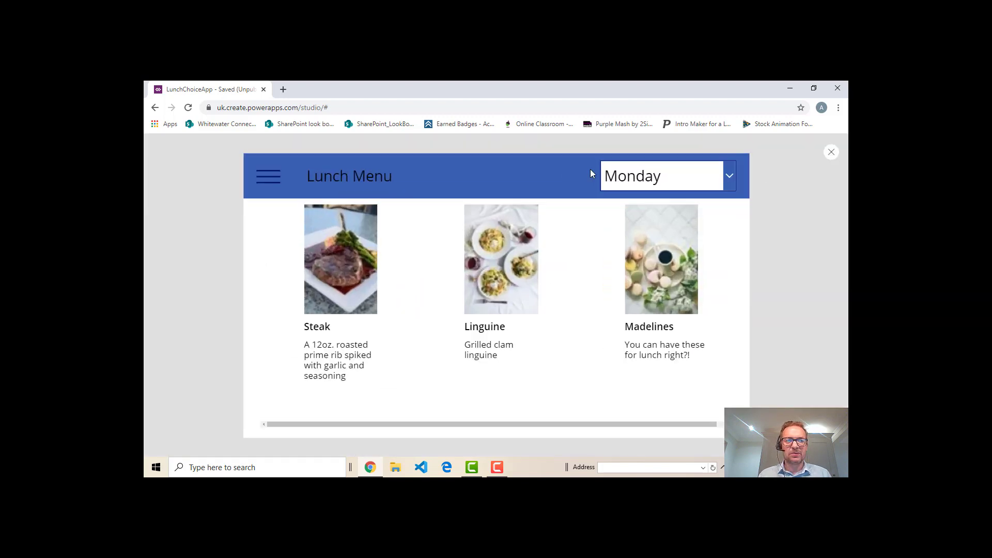
{"action": "left_click", "coordinate": [244, 164]}
{"action": "left_click", "coordinate": [245, 164]}
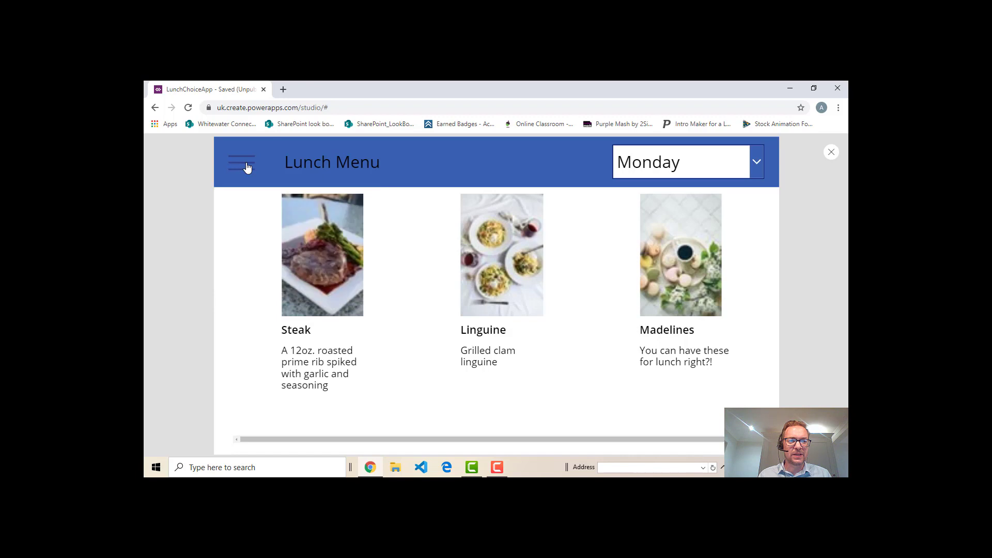
{"action": "left_click", "coordinate": [247, 167]}
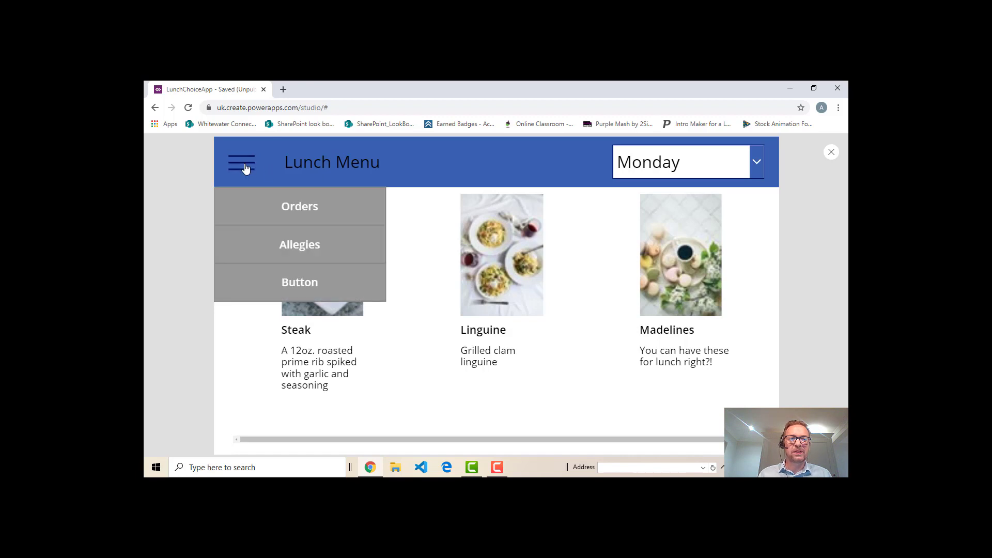
{"action": "left_click", "coordinate": [246, 167]}
{"action": "left_click", "coordinate": [246, 168]}
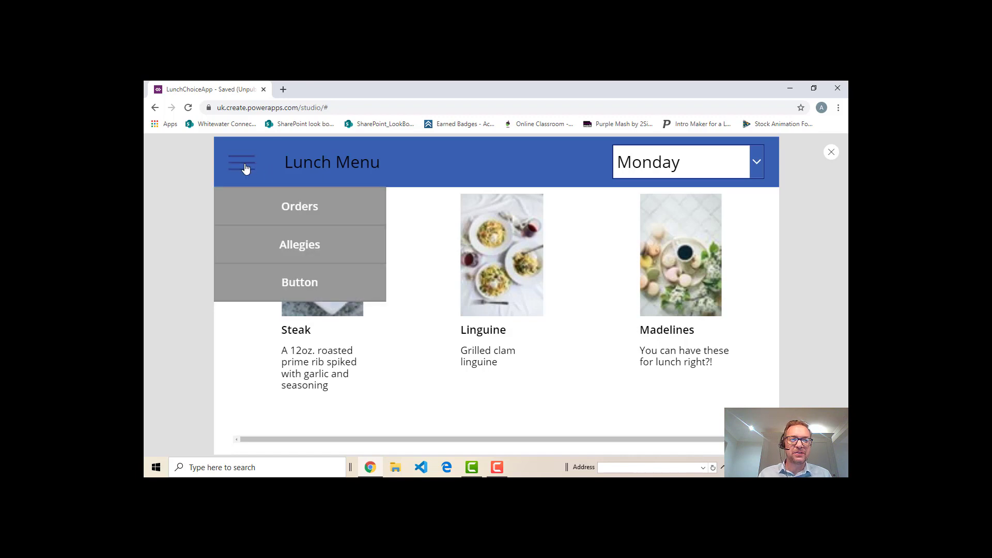
{"action": "left_click", "coordinate": [246, 168]}
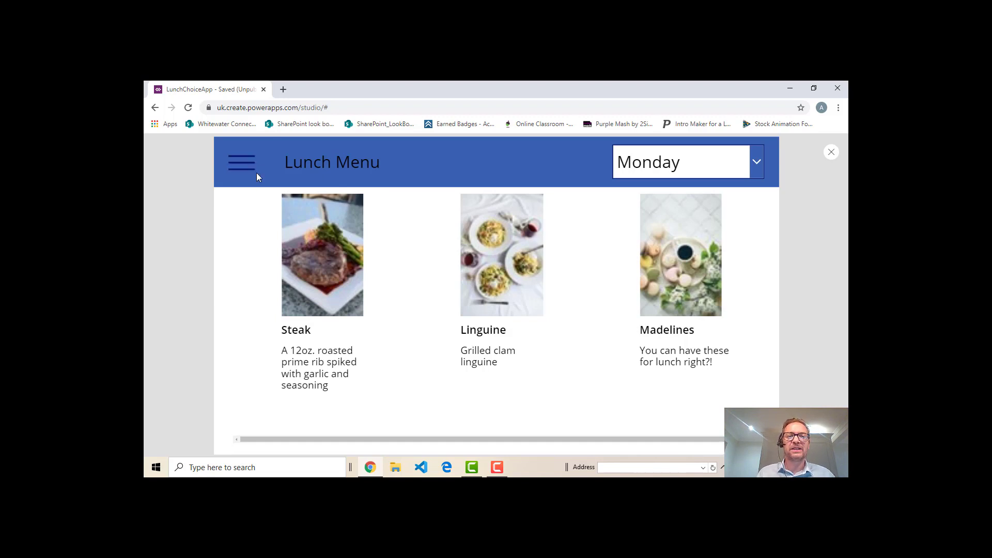
{"action": "left_click", "coordinate": [831, 154]}
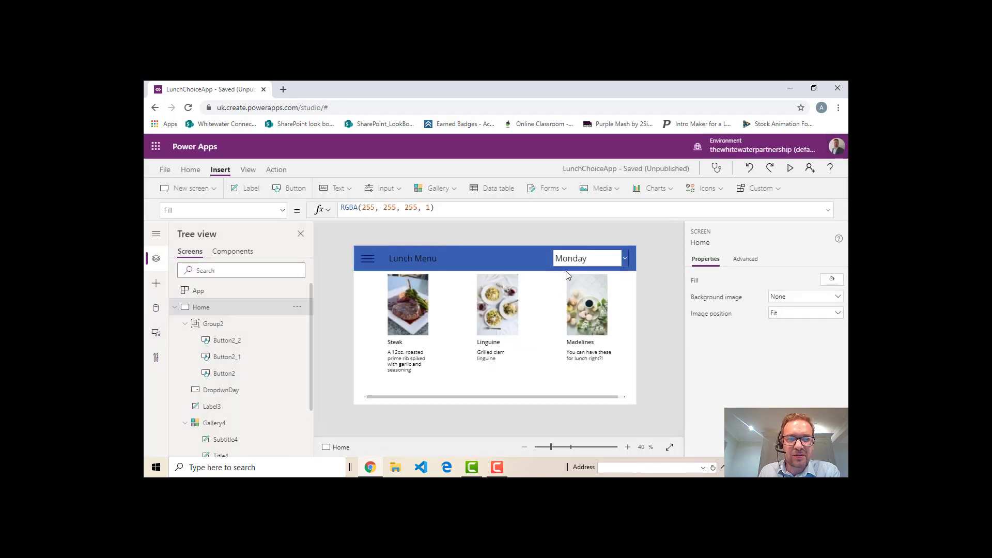